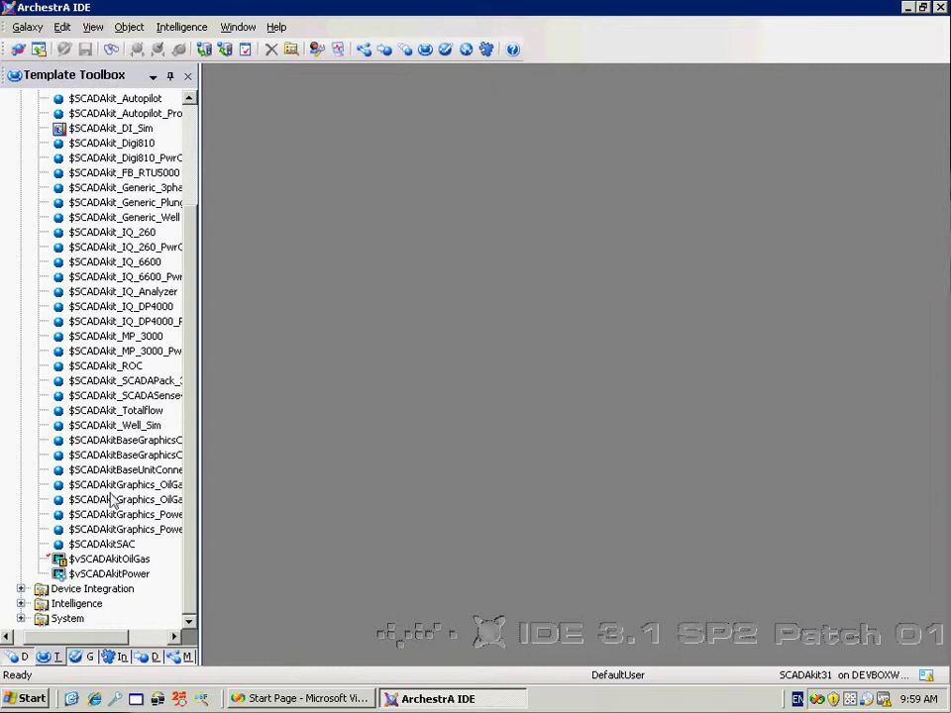
# Open the $SCADAkitSAC template read-only and review its SCADAkit licence information
pyautogui.doubleClick(104, 544)
pyautogui.click(439, 405)
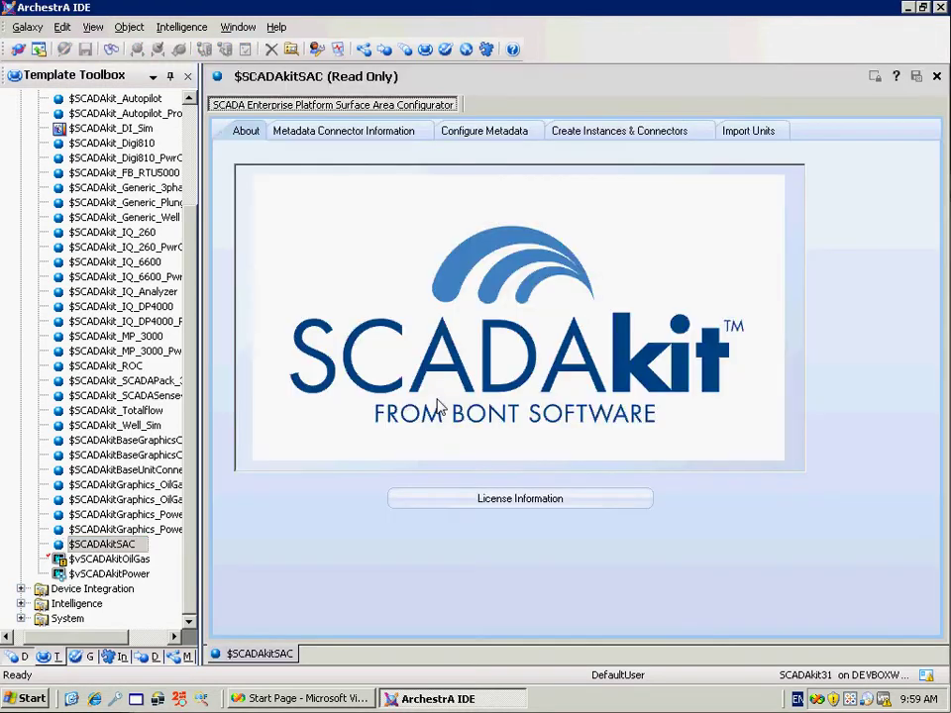
pyautogui.click(478, 500)
pyautogui.click(477, 469)
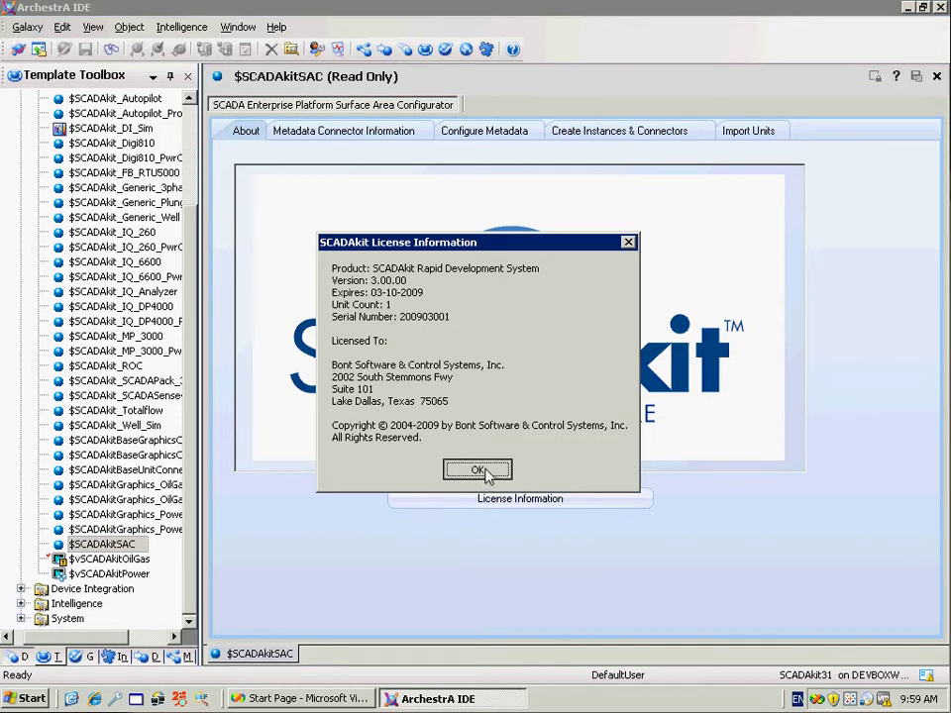
# Set DEVBOXW2K3 as the database server, test the connection, and create the metadata connector
pyautogui.click(340, 135)
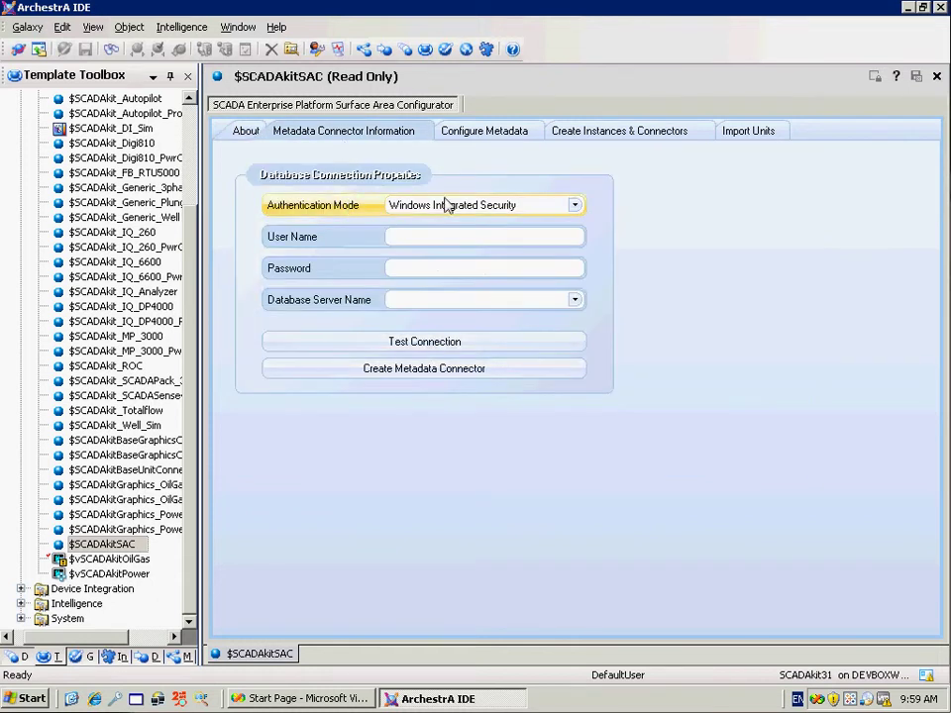
pyautogui.click(575, 300)
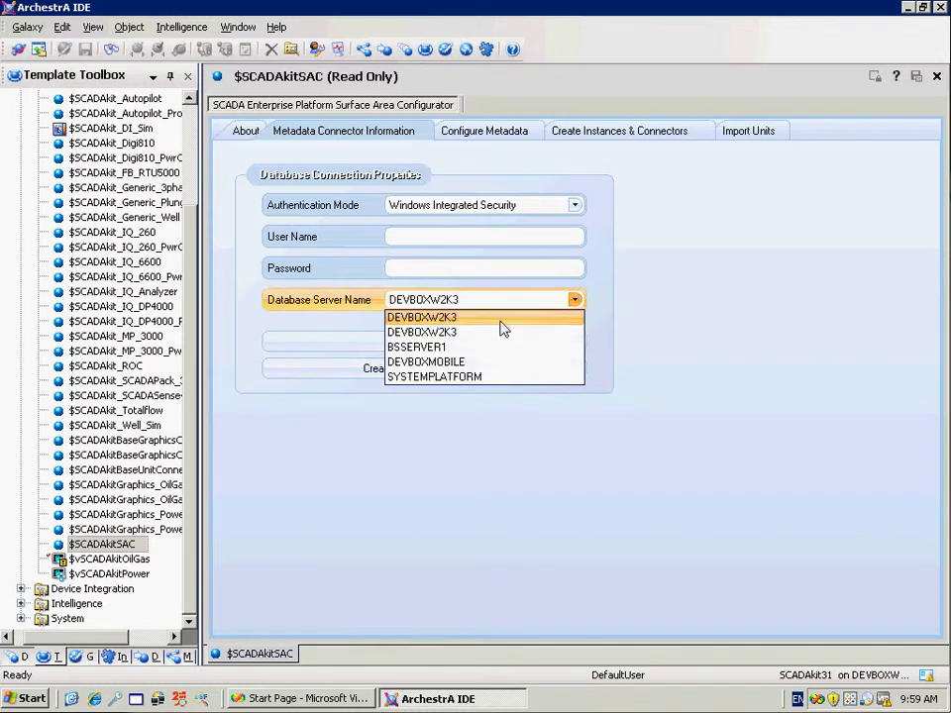
pyautogui.click(457, 327)
pyautogui.click(444, 339)
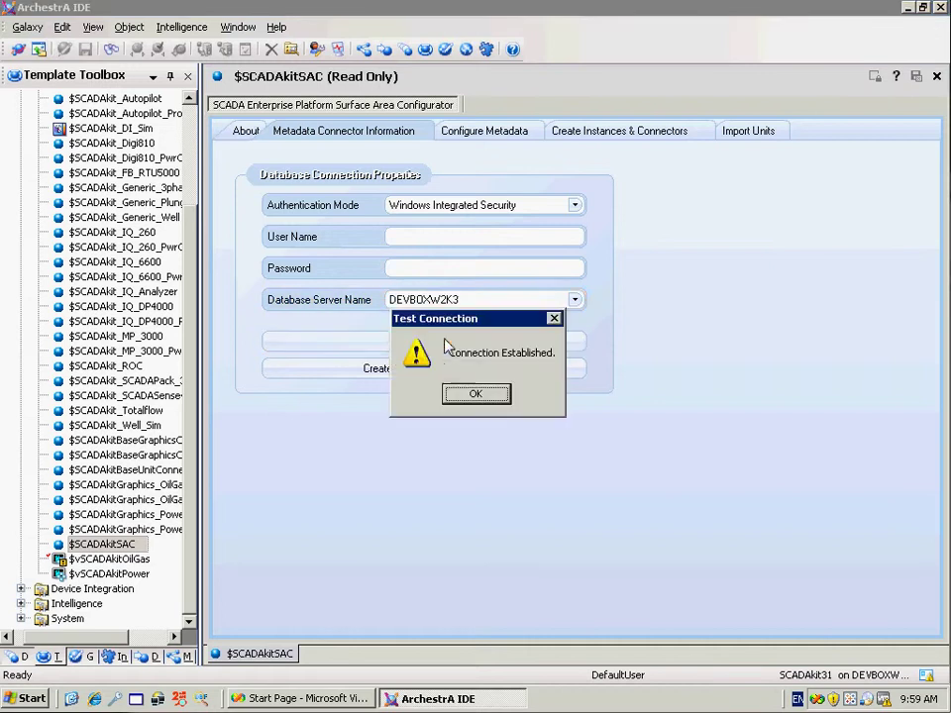
pyautogui.click(476, 395)
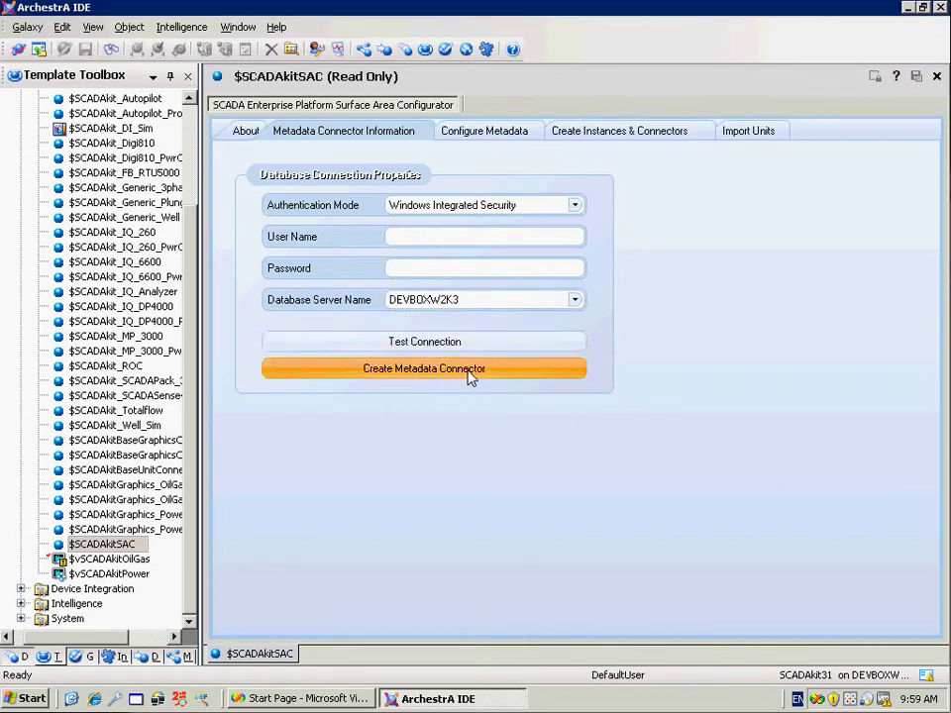
pyautogui.click(471, 378)
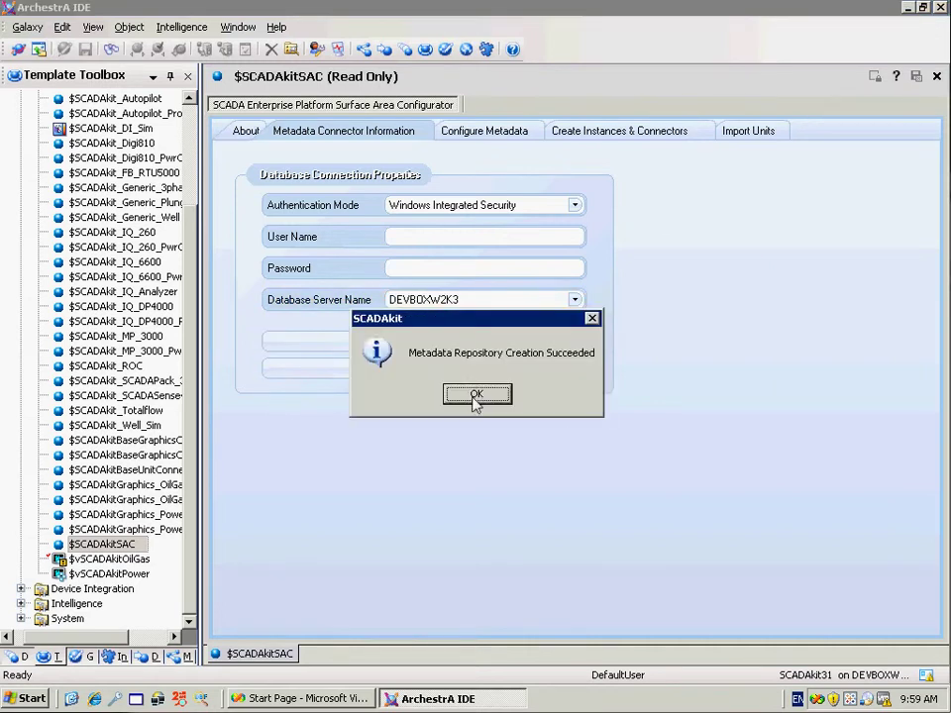
pyautogui.click(477, 394)
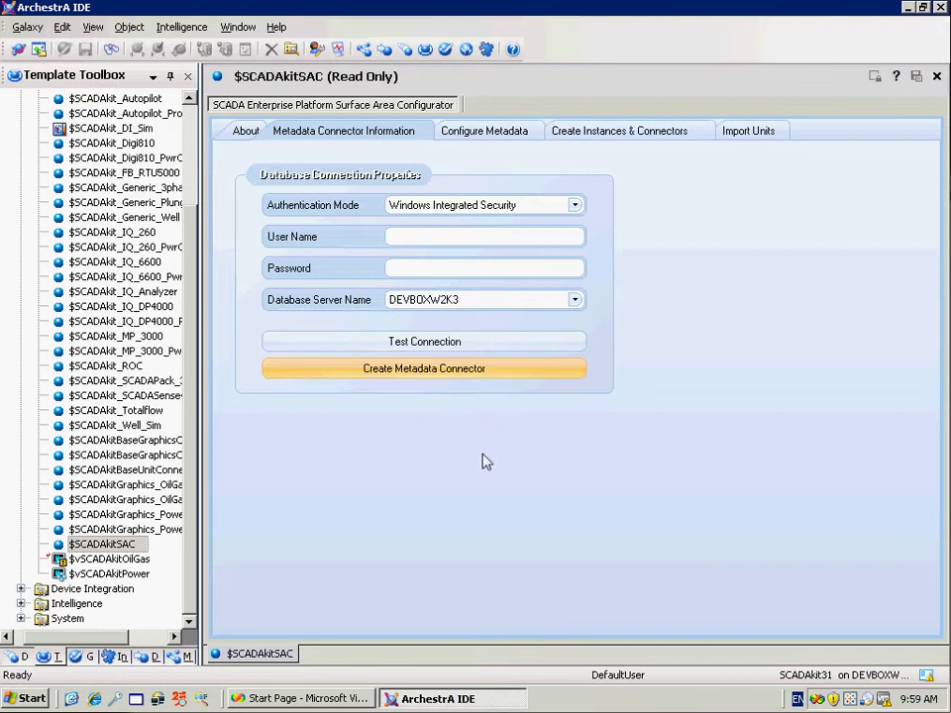
# Create an Oil and Gas Monitoring metadata repository with prefix GasCo
pyautogui.click(493, 137)
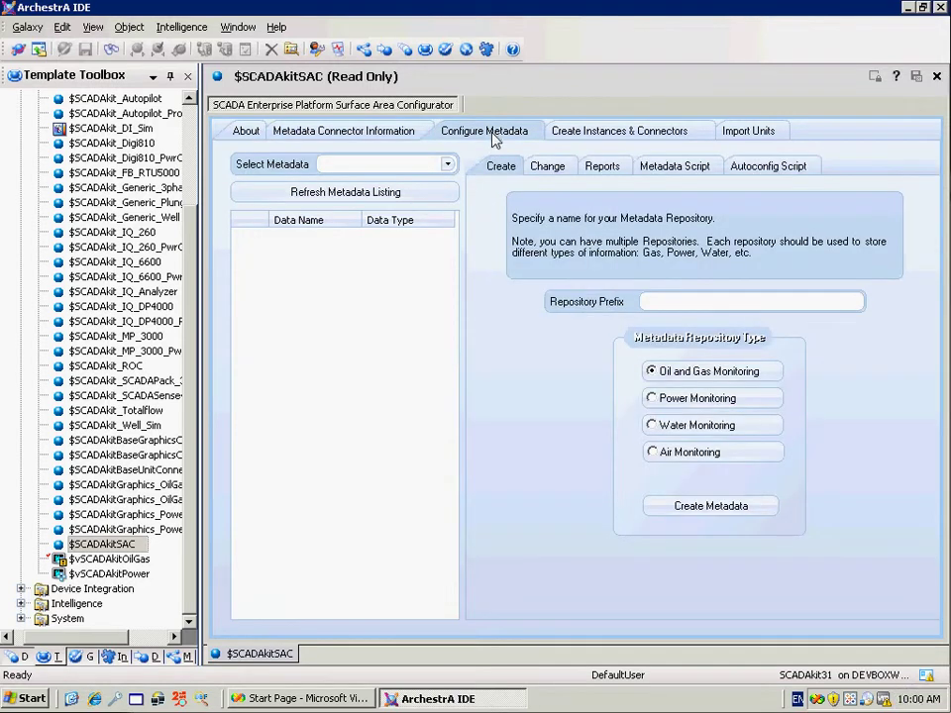
pyautogui.click(658, 304)
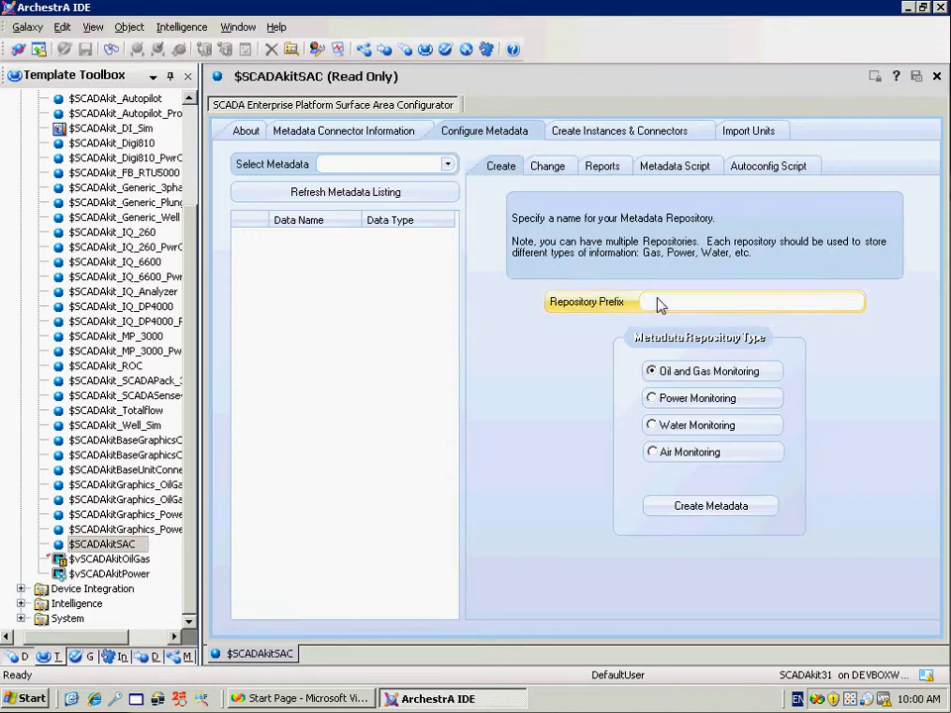
pyautogui.write('GasCo')
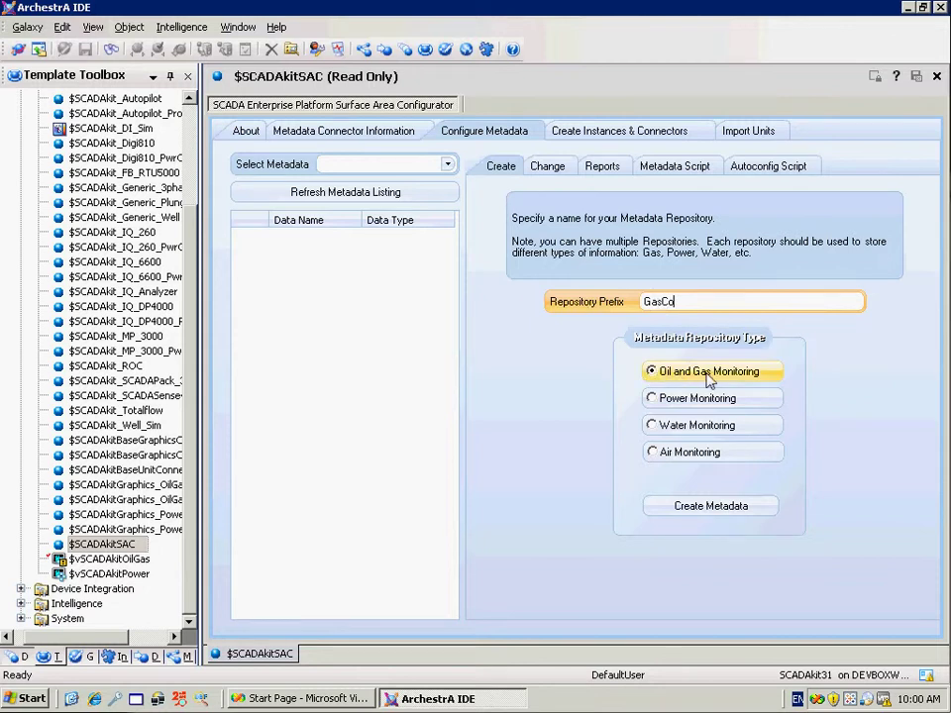
pyautogui.click(705, 515)
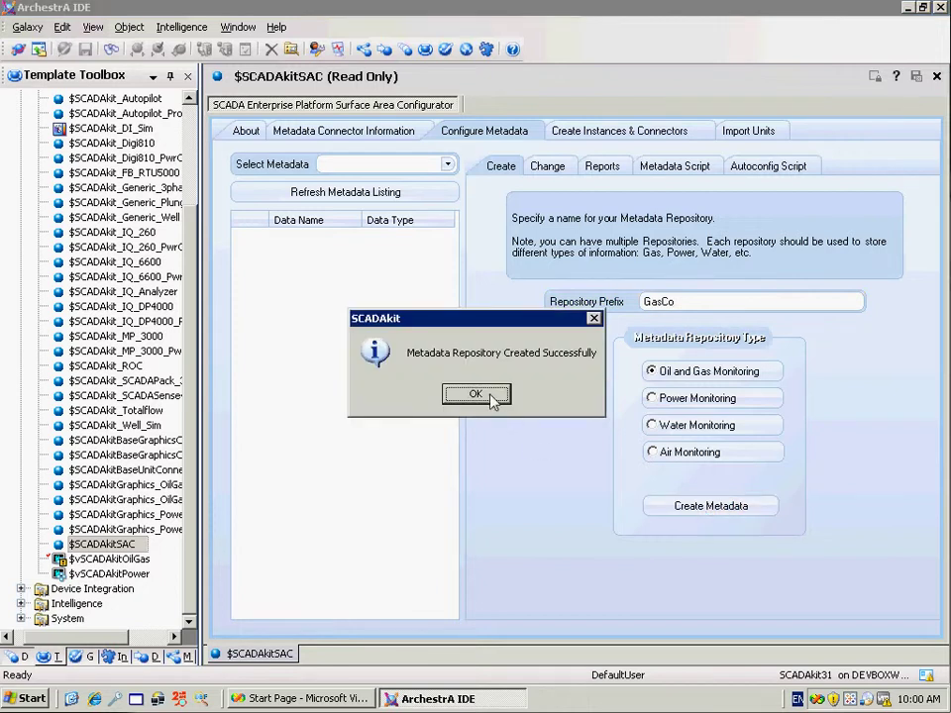
pyautogui.click(492, 400)
# Load the BS_GasCoMetaData fields, then view the Change and Reports pages
pyautogui.click(447, 165)
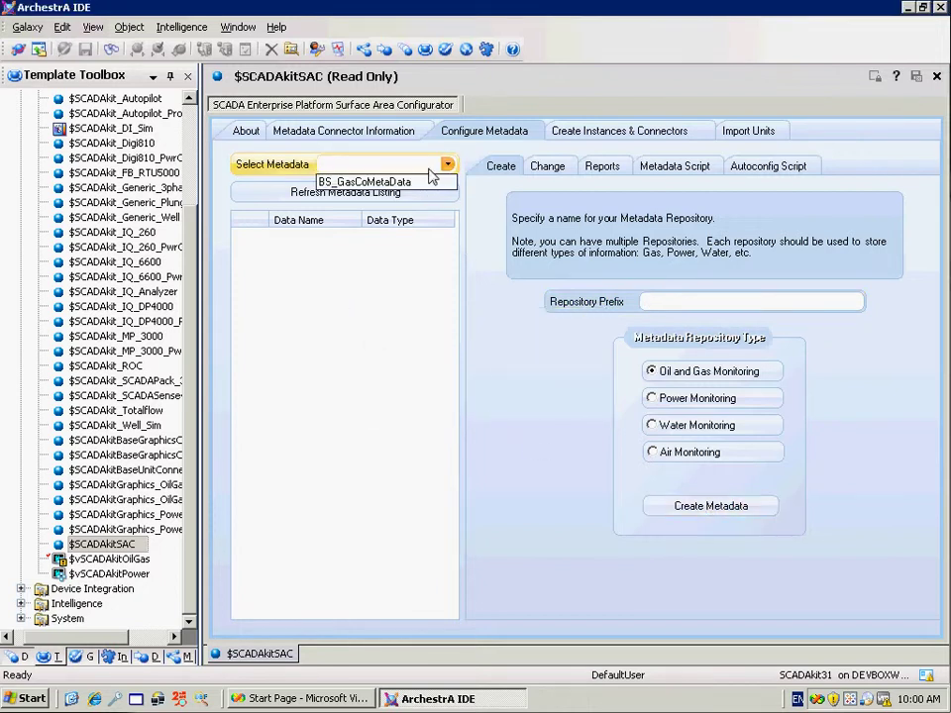
pyautogui.click(420, 183)
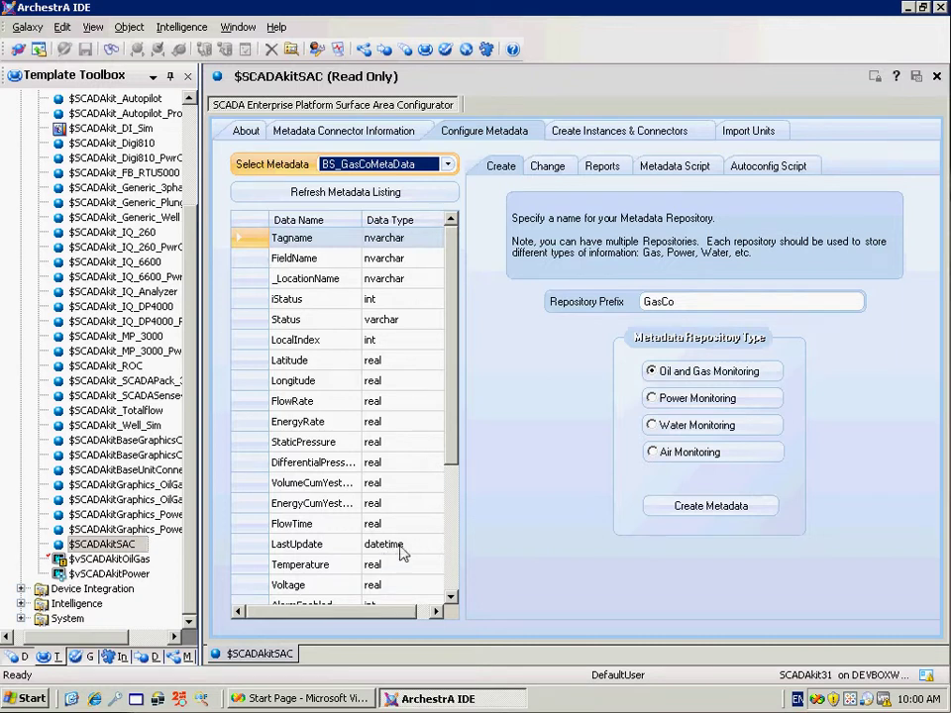
pyautogui.click(557, 166)
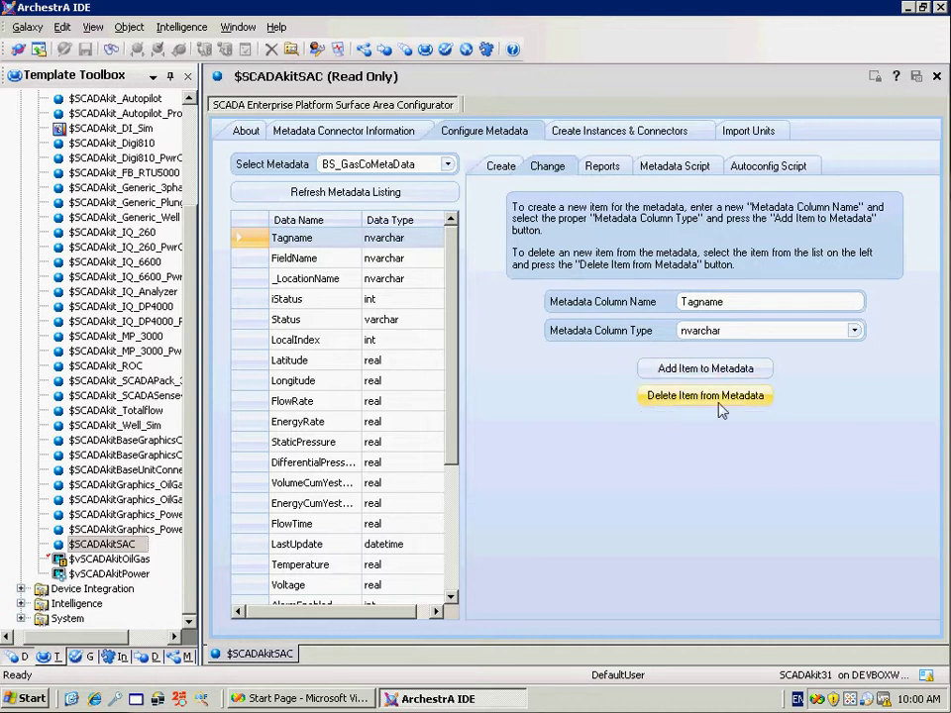
pyautogui.click(606, 169)
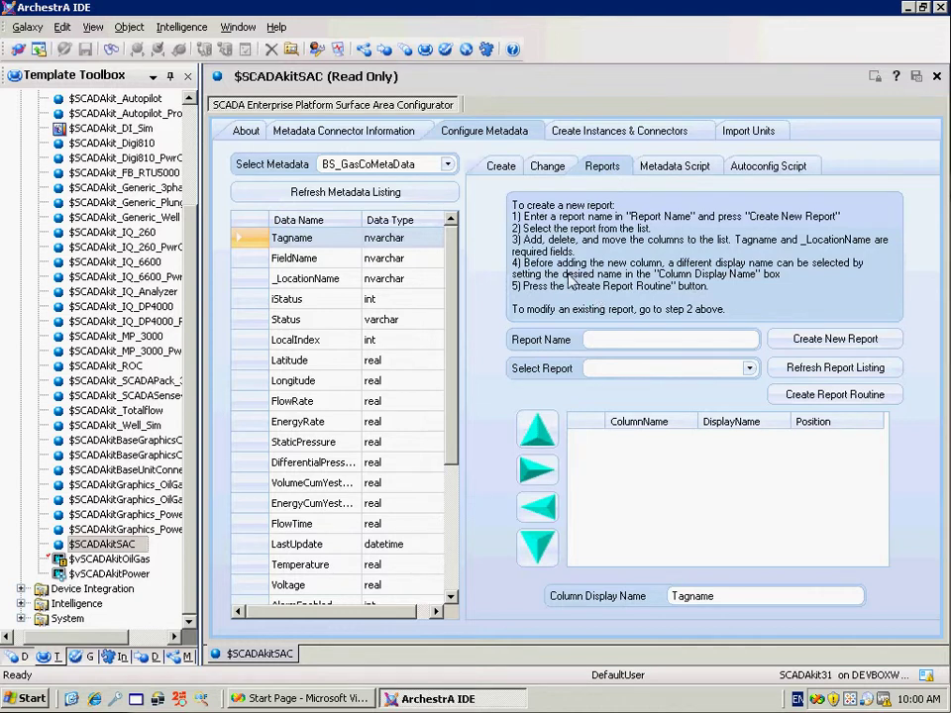
# Create a new report named GasCo and select it for editing
pyautogui.click(598, 347)
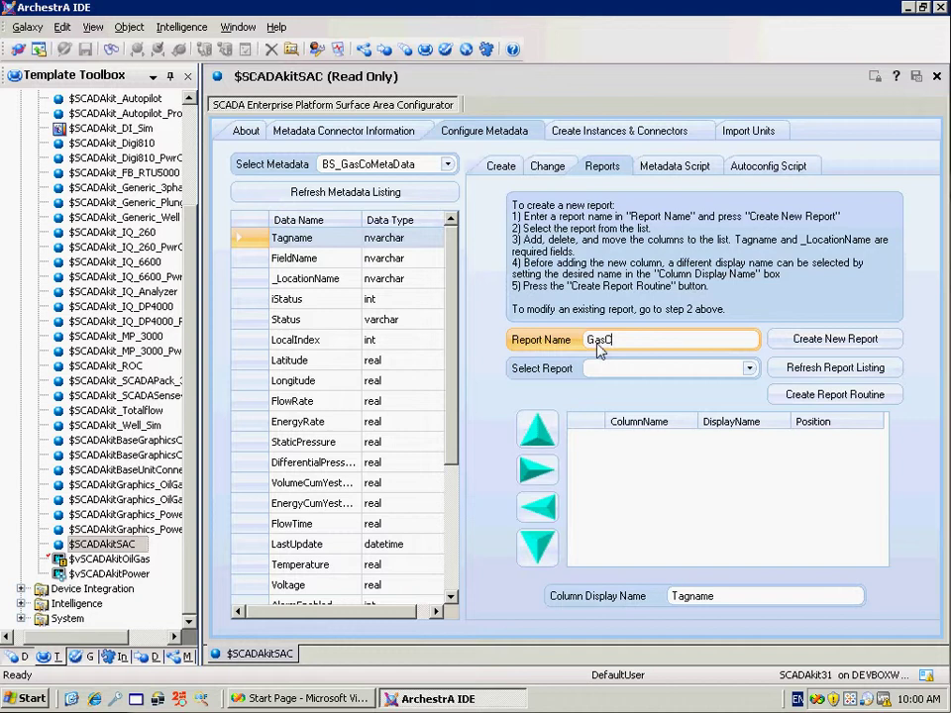
pyautogui.click(818, 341)
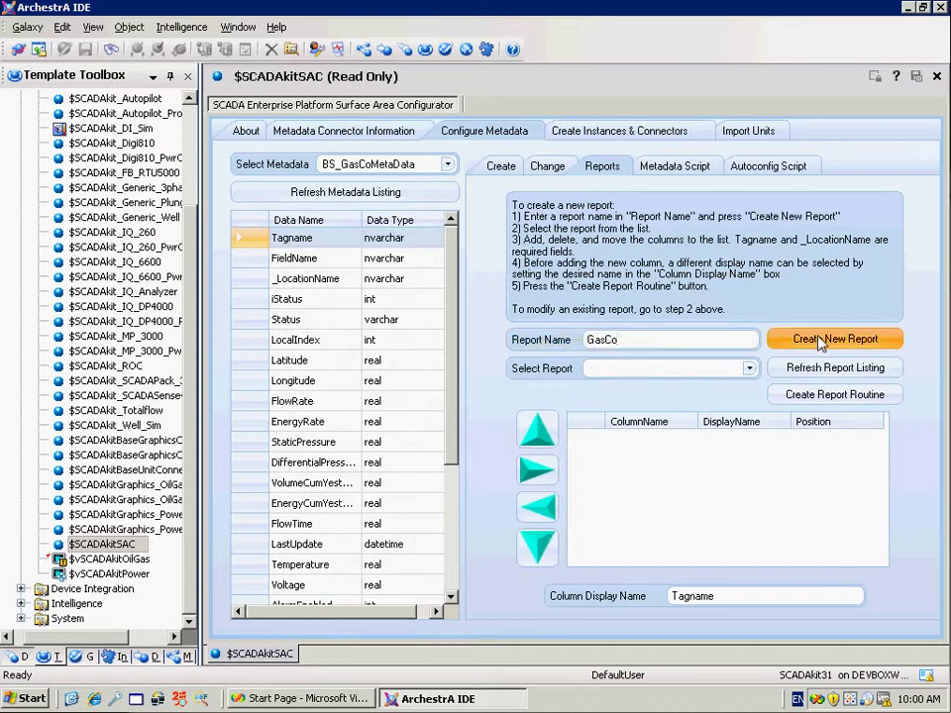
pyautogui.click(748, 368)
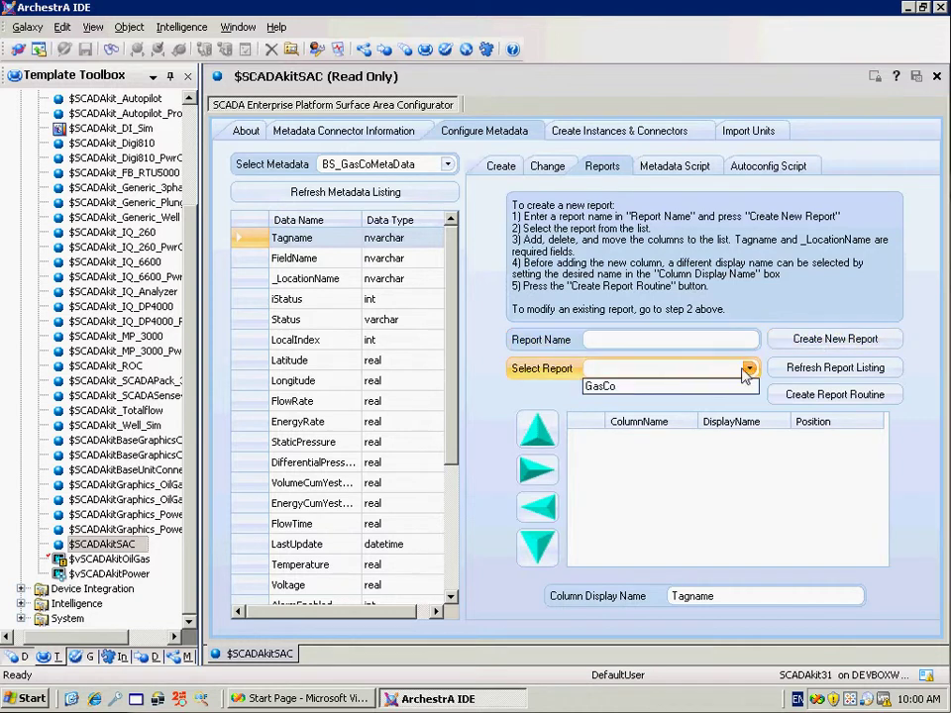
pyautogui.click(641, 388)
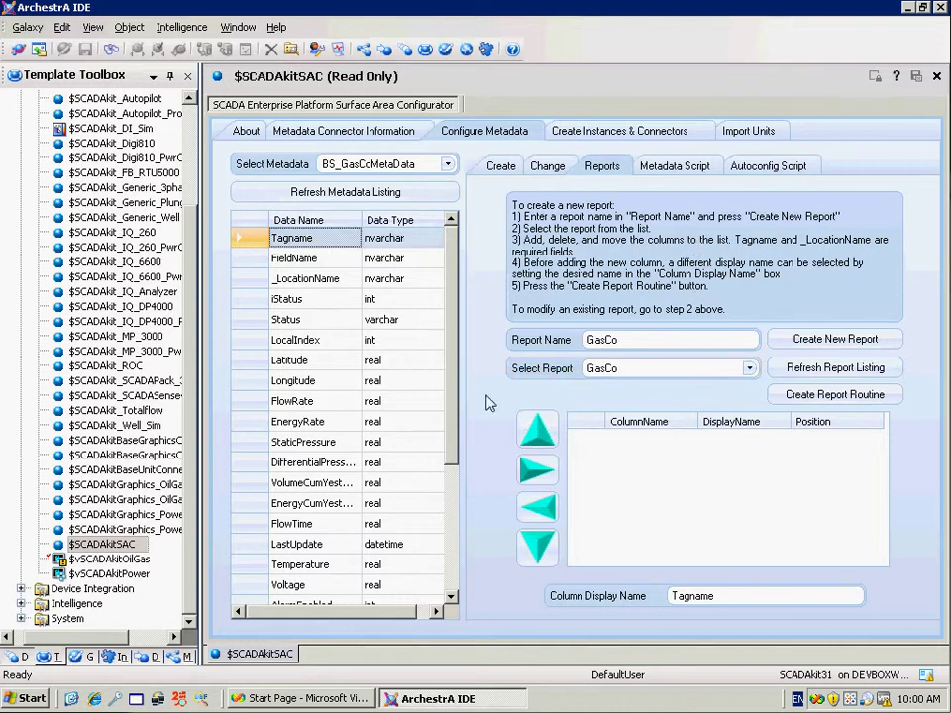
# Add Tagname, _LocationName, Status, DifferentialPressure, StaticPressure and Temperature as GasCo report columns
pyautogui.click(536, 468)
pyautogui.click(297, 278)
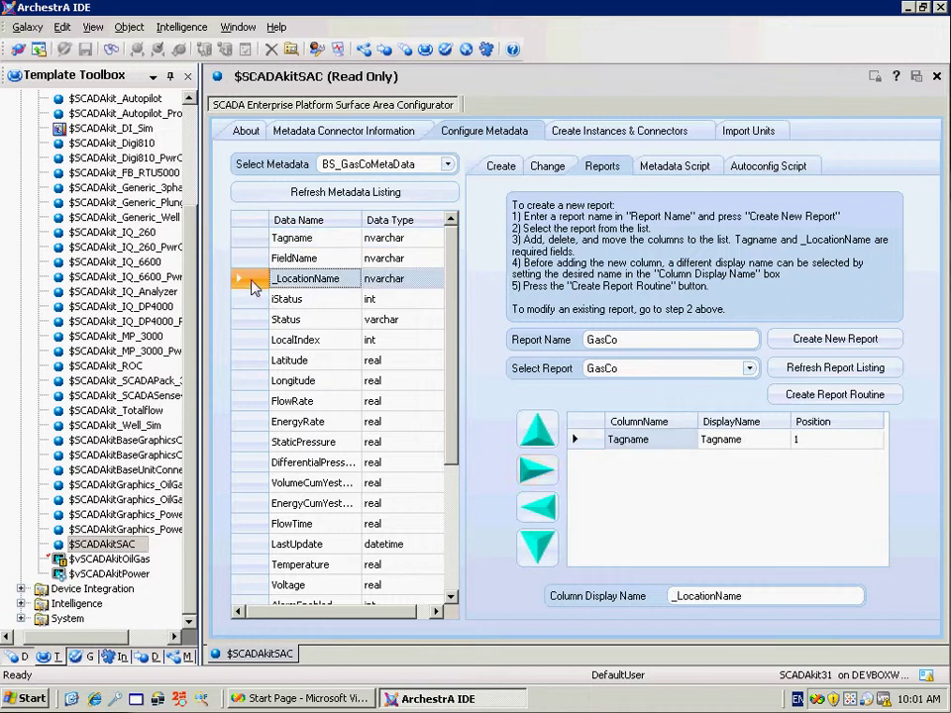
pyautogui.click(537, 469)
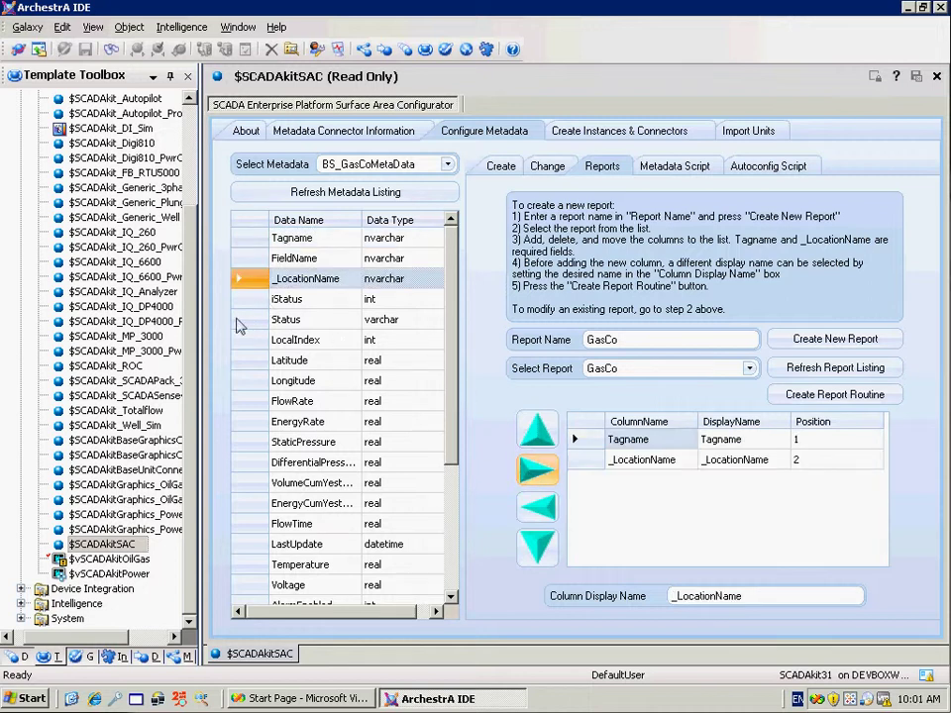
pyautogui.click(297, 318)
pyautogui.click(537, 468)
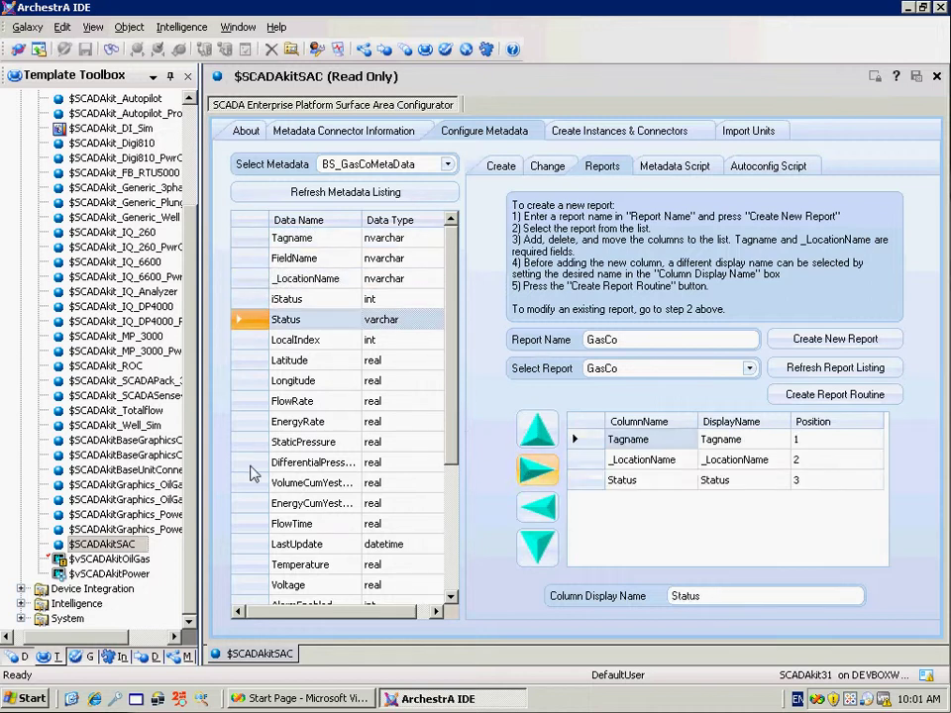
pyautogui.click(297, 462)
pyautogui.click(534, 471)
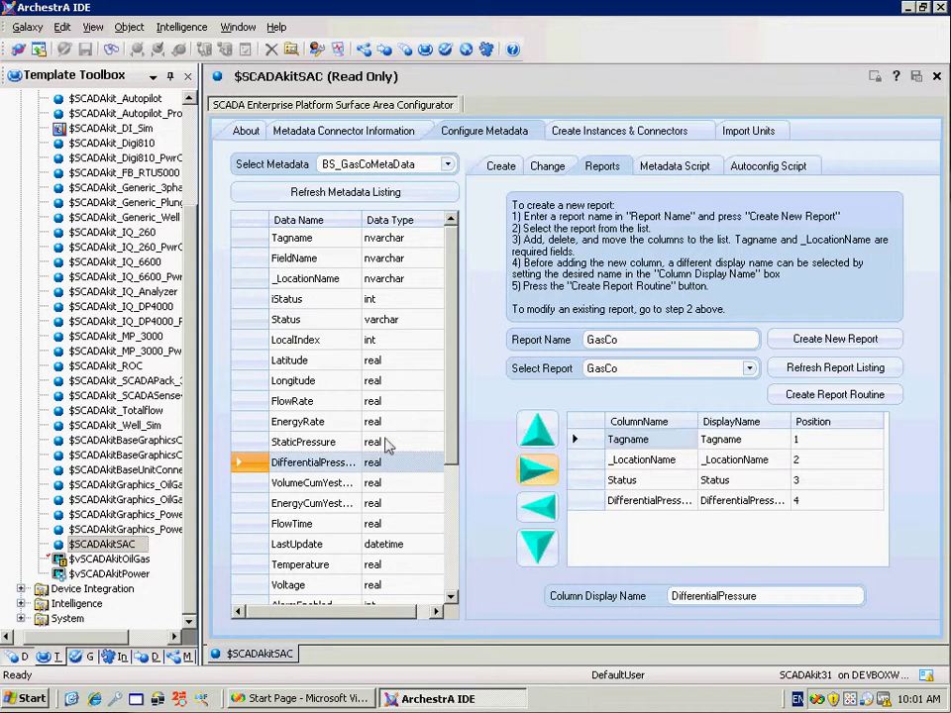
pyautogui.click(302, 441)
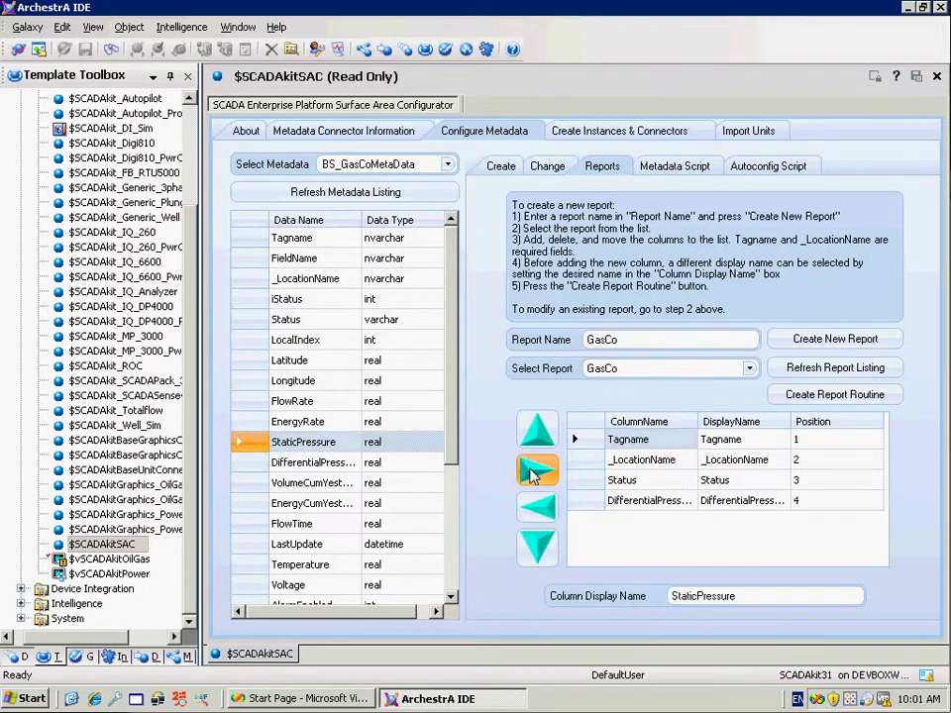
pyautogui.click(535, 472)
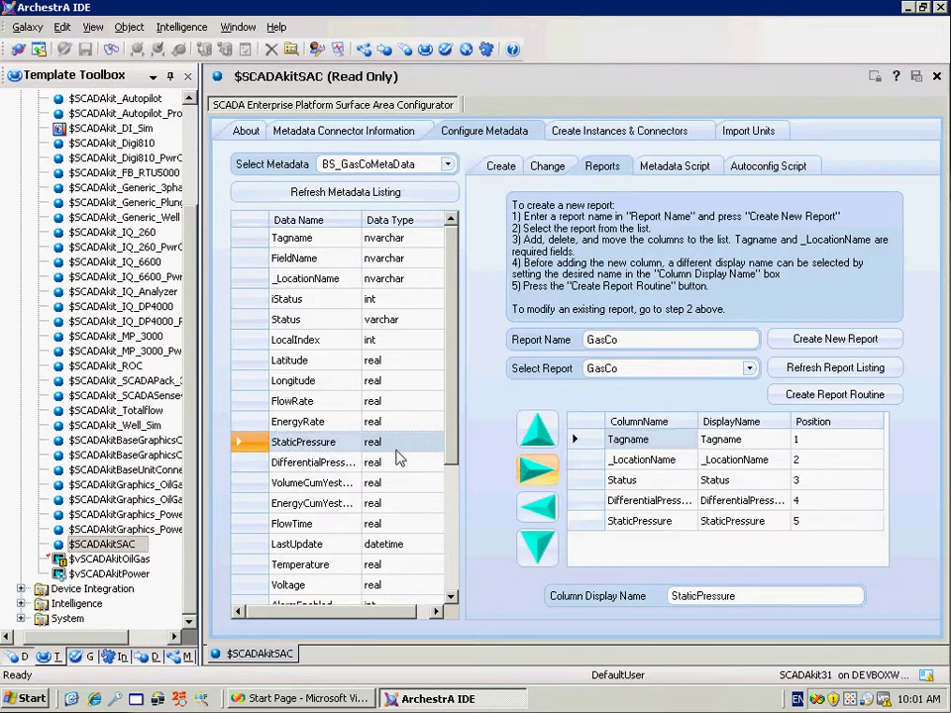
pyautogui.click(292, 564)
pyautogui.click(532, 472)
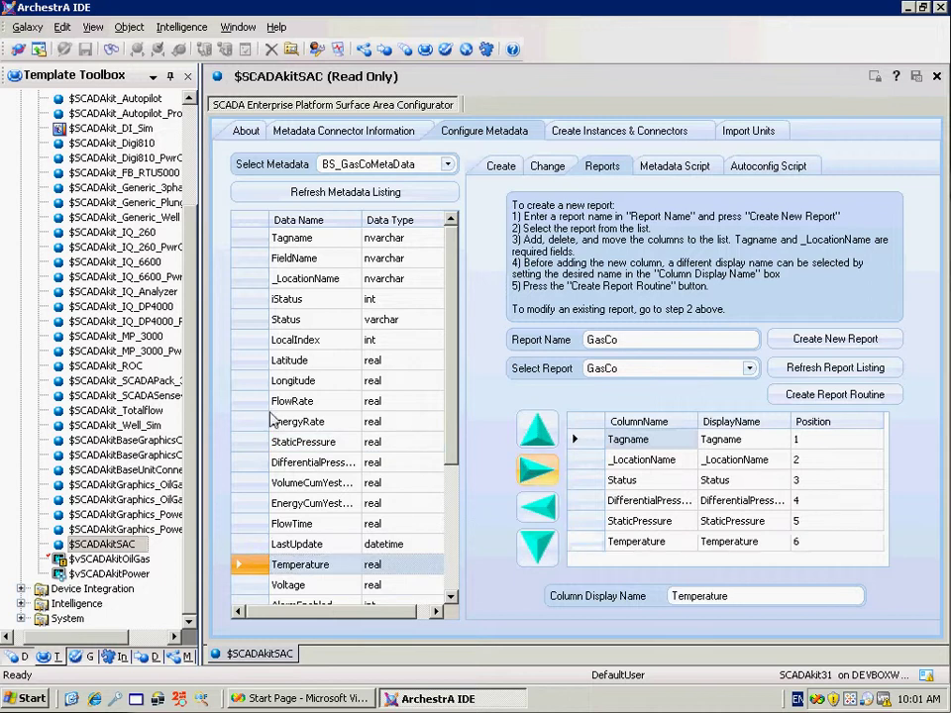
# Add FlowRate, EnergyRate and LastUpdate columns, picking Voltage and VolumeCumYesterday fields too
pyautogui.click(257, 401)
pyautogui.click(548, 479)
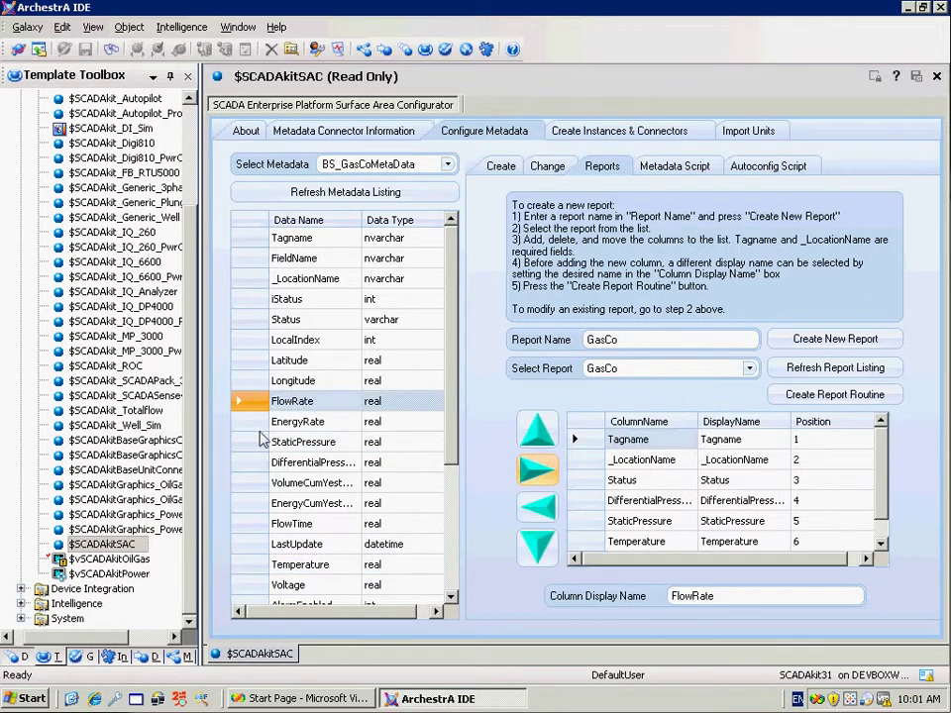
pyautogui.click(256, 424)
pyautogui.click(540, 474)
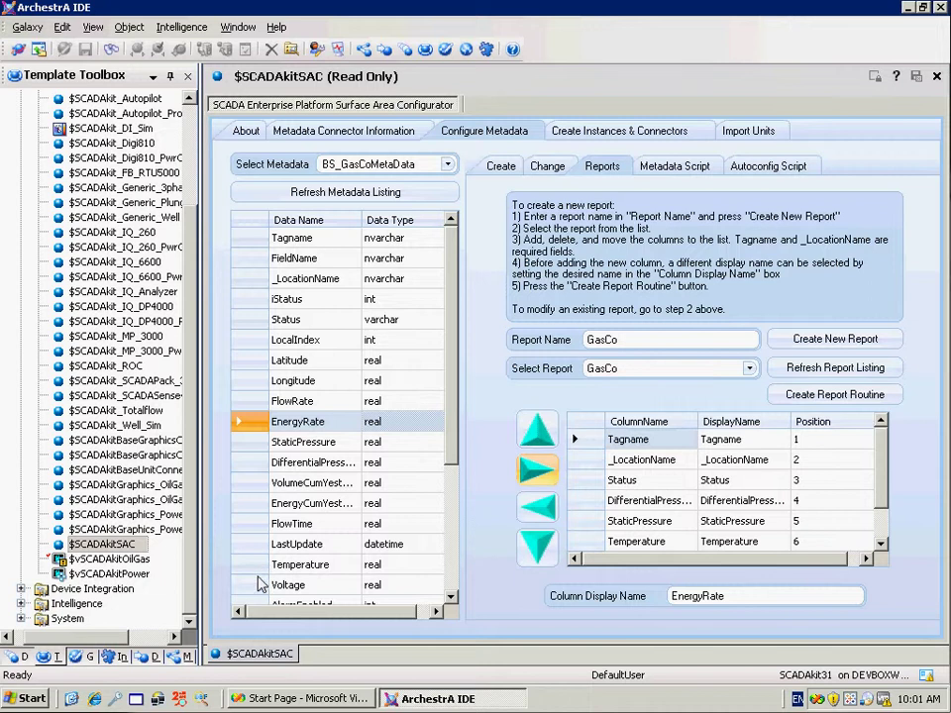
pyautogui.click(256, 585)
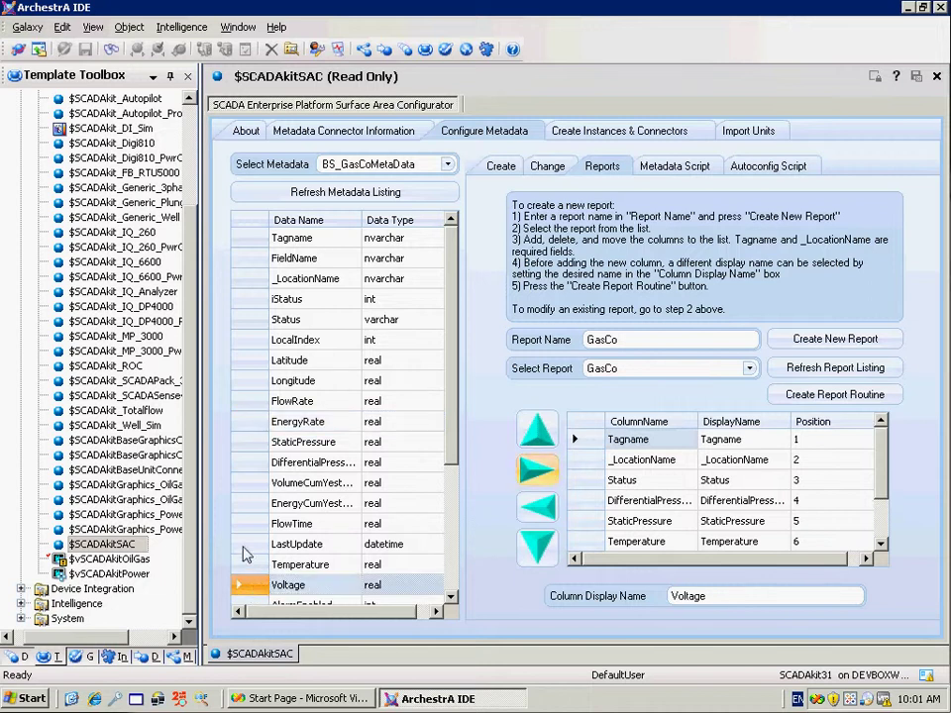
pyautogui.click(255, 544)
pyautogui.click(534, 473)
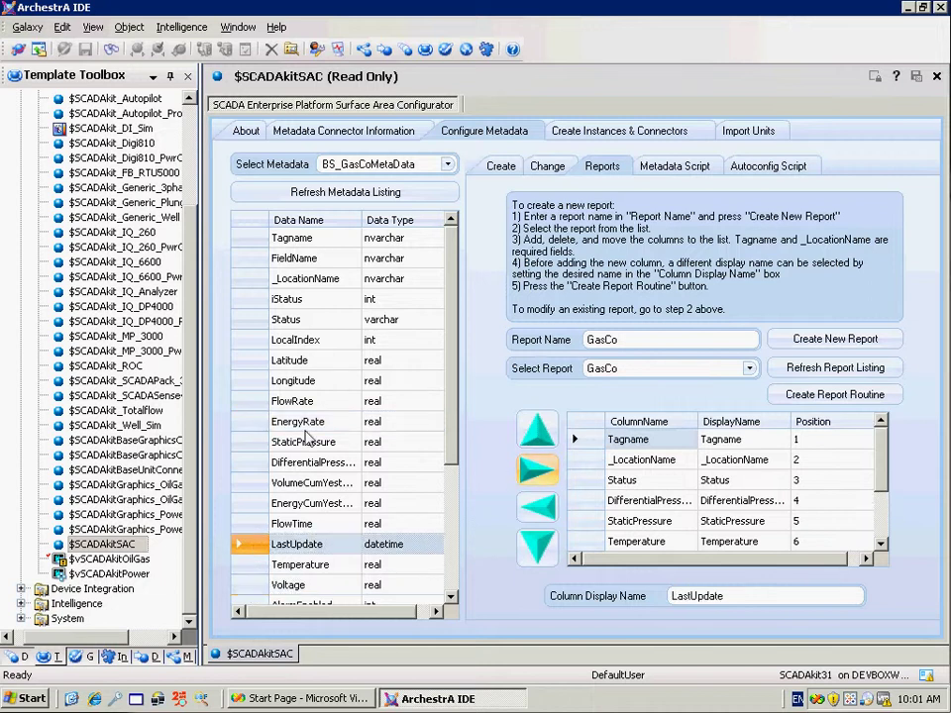
pyautogui.click(256, 482)
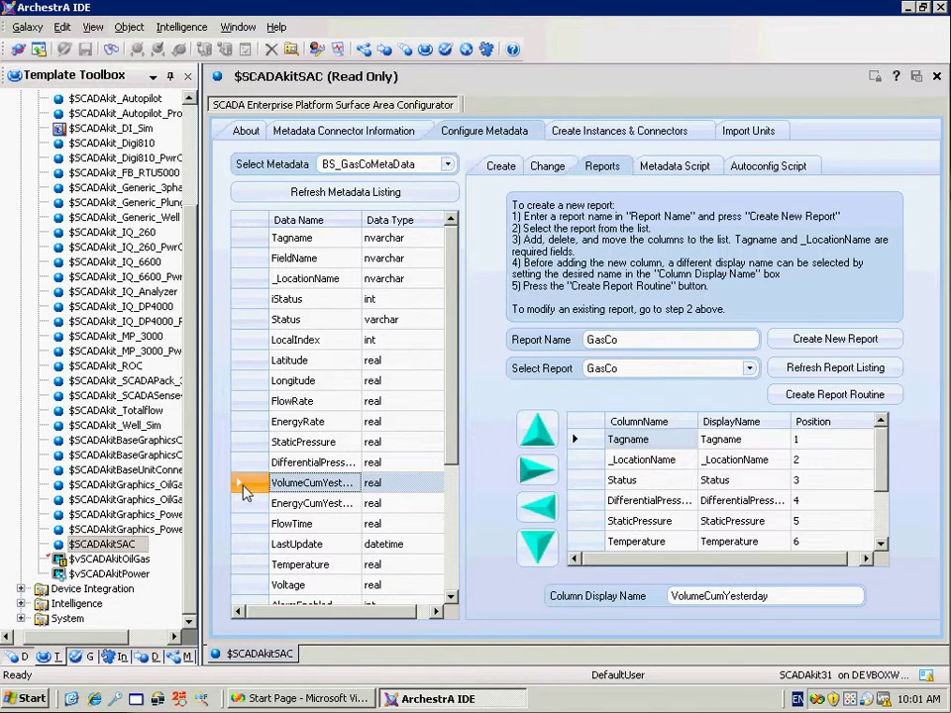
# Add VolumeCumYesterday as column YestVol and move it above LastUpdate
pyautogui.doubleClick(702, 595)
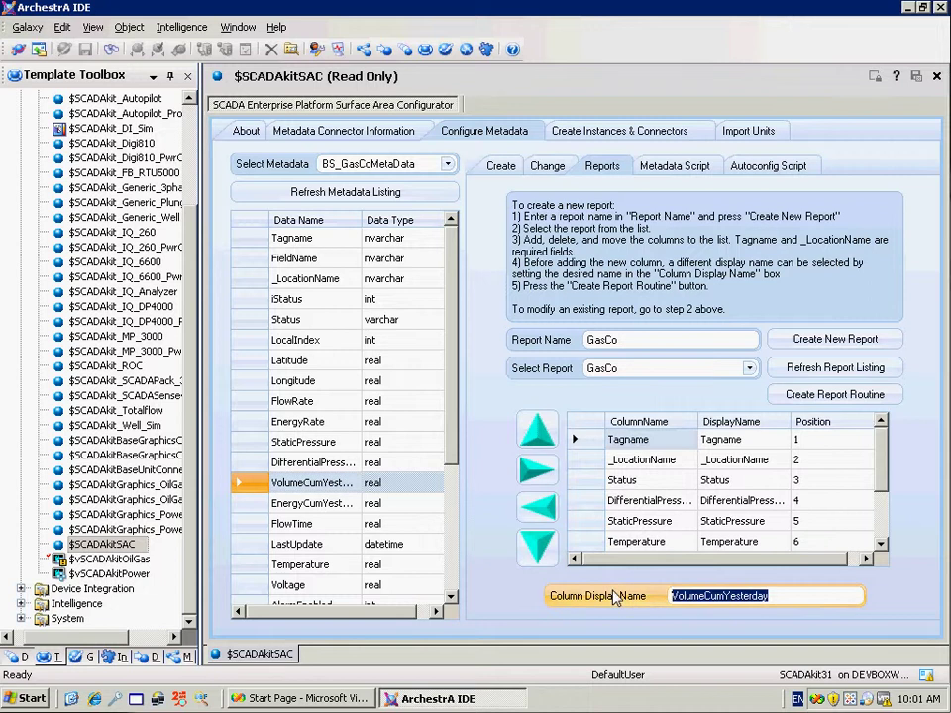
pyautogui.write('YestVol')
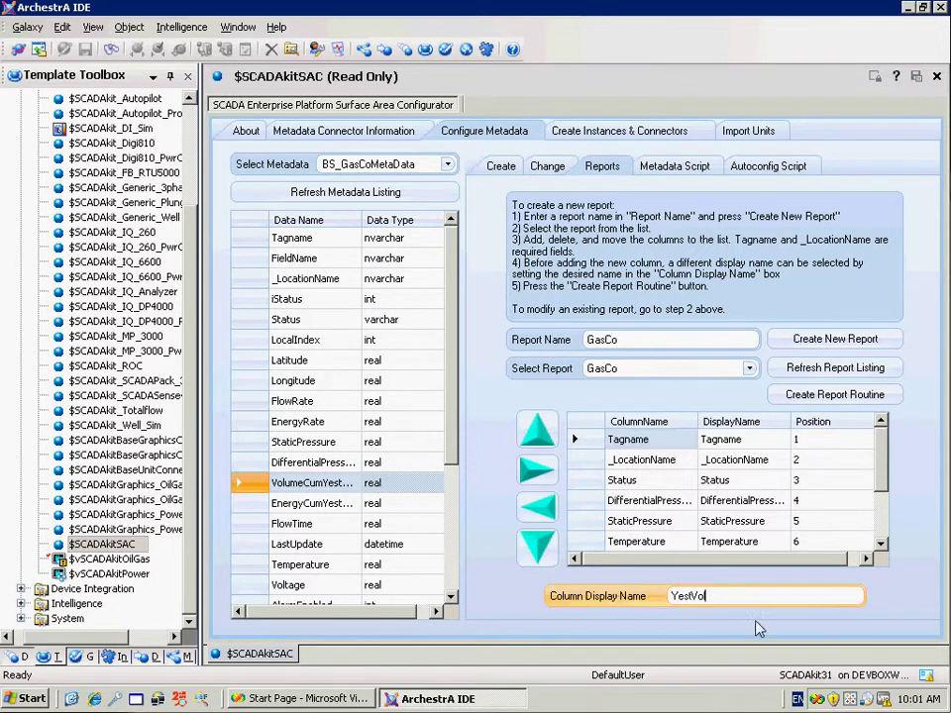
pyautogui.click(537, 470)
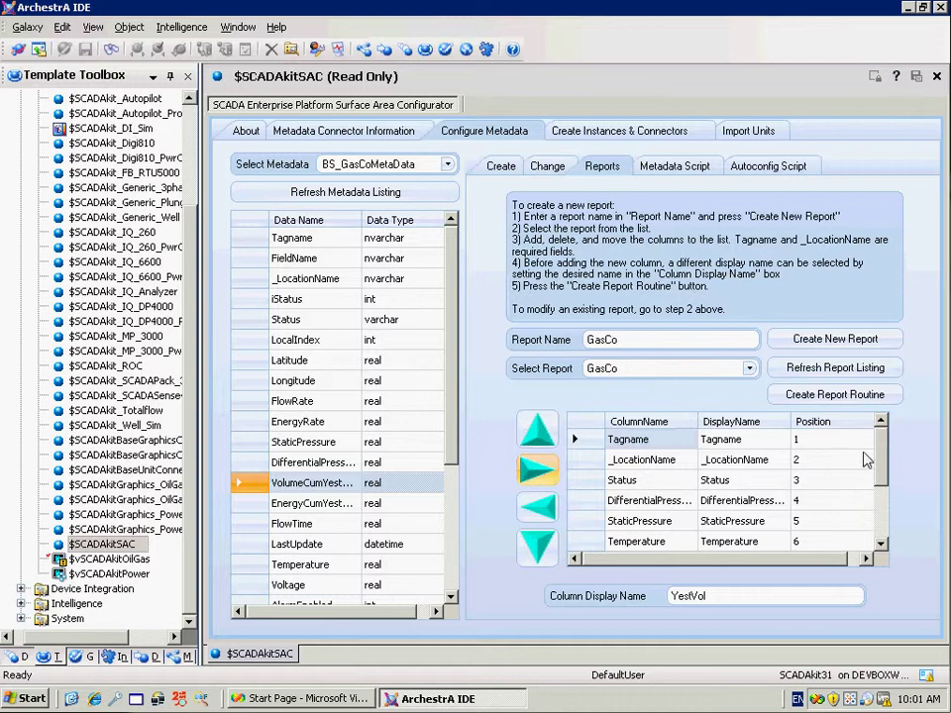
pyautogui.moveTo(881, 456); pyautogui.dragTo(879, 540)
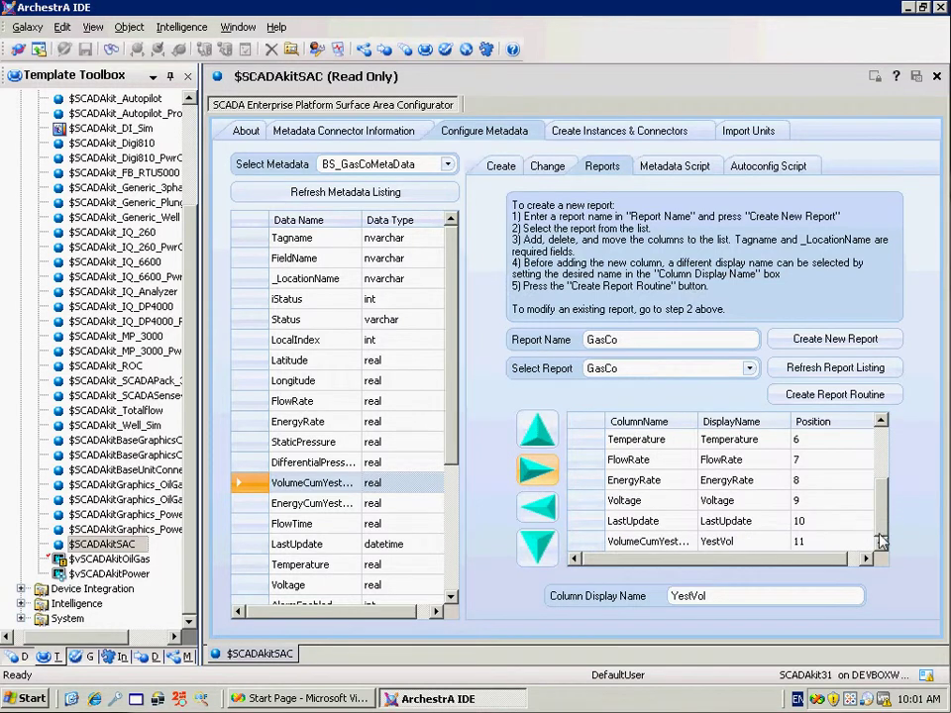
pyautogui.click(577, 543)
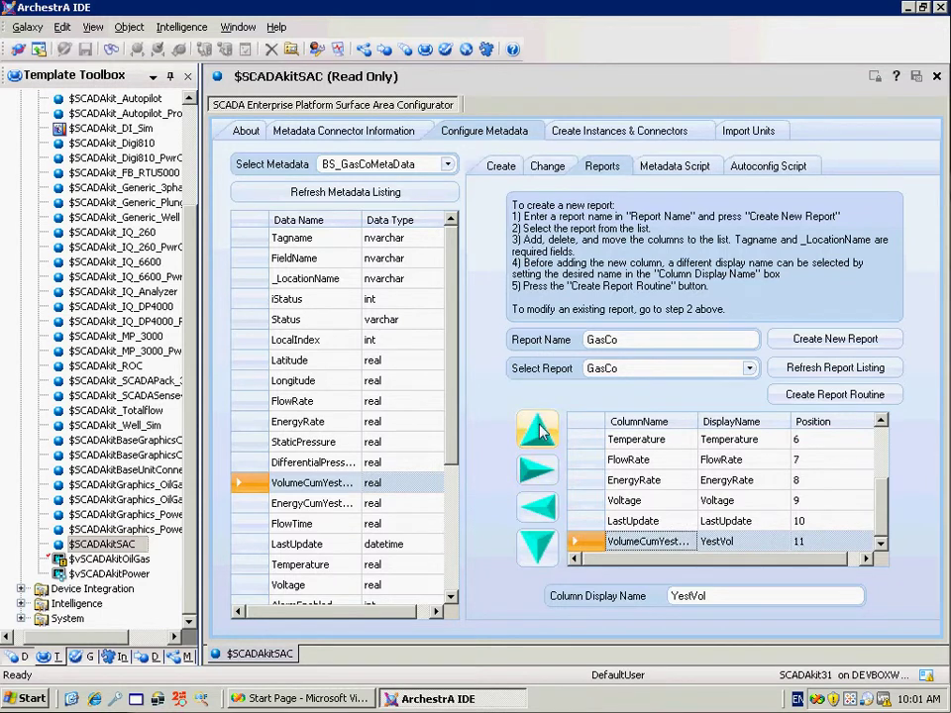
pyautogui.click(537, 429)
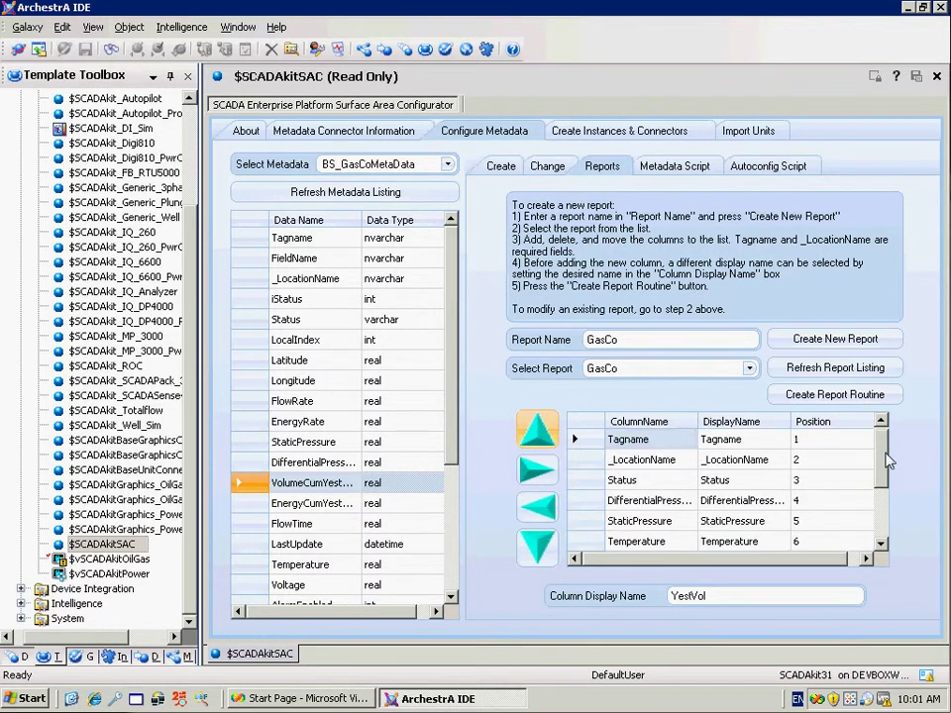
# Generate the report routines for the GasCo report
pyautogui.scroll(-2, 889, 515)
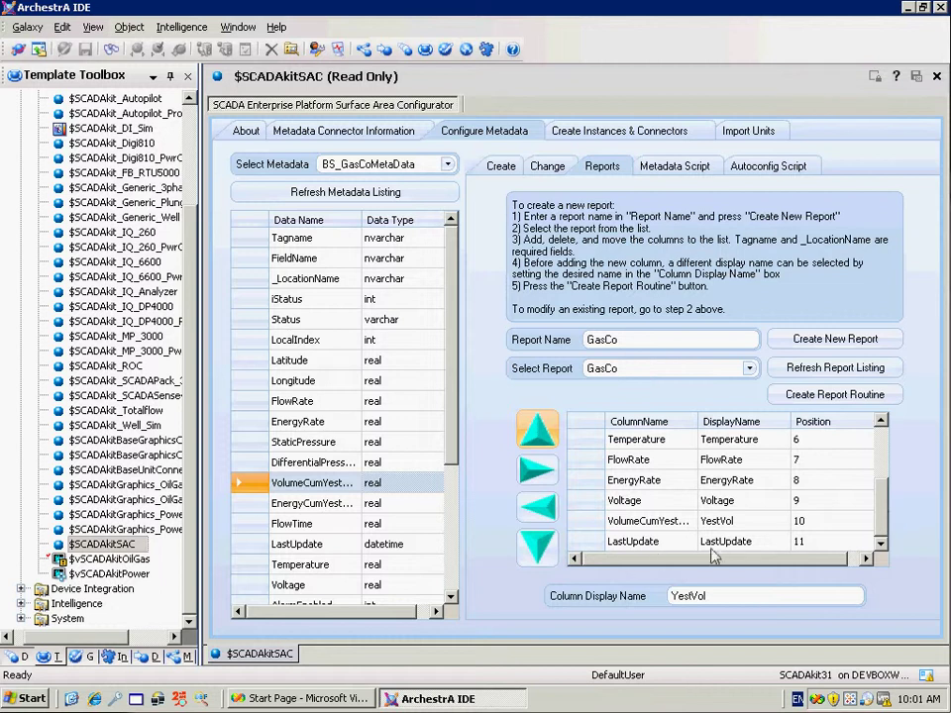
pyautogui.click(834, 395)
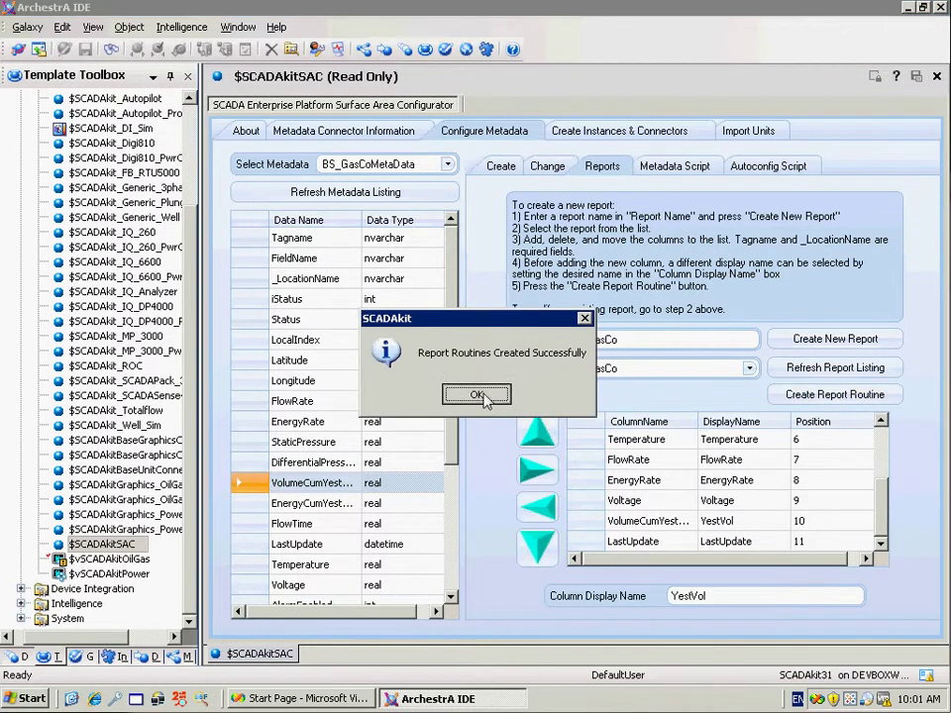
pyautogui.click(476, 395)
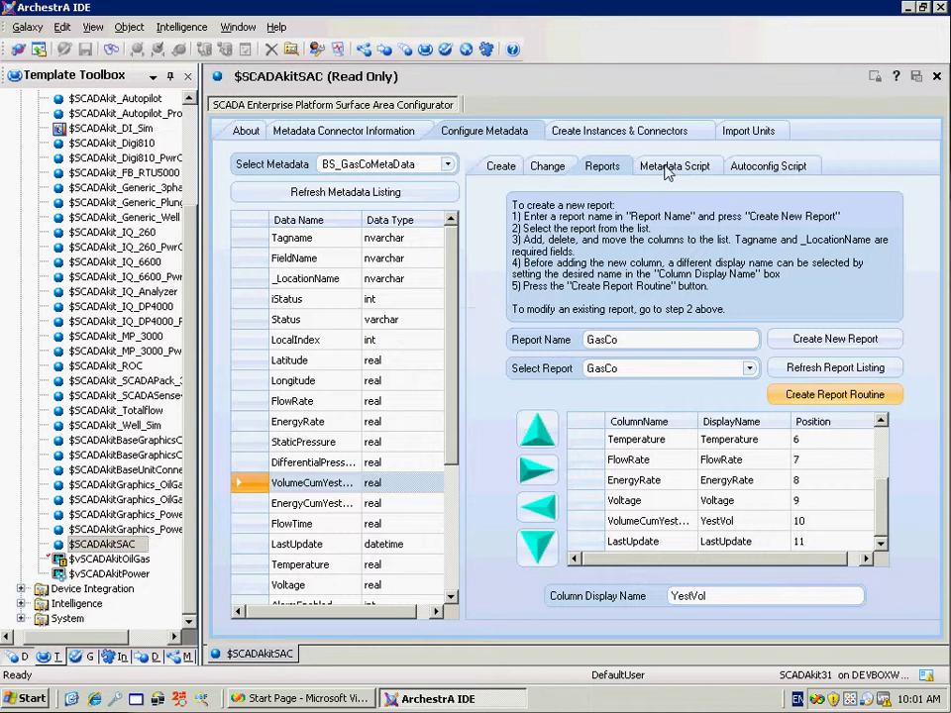
pyautogui.click(666, 169)
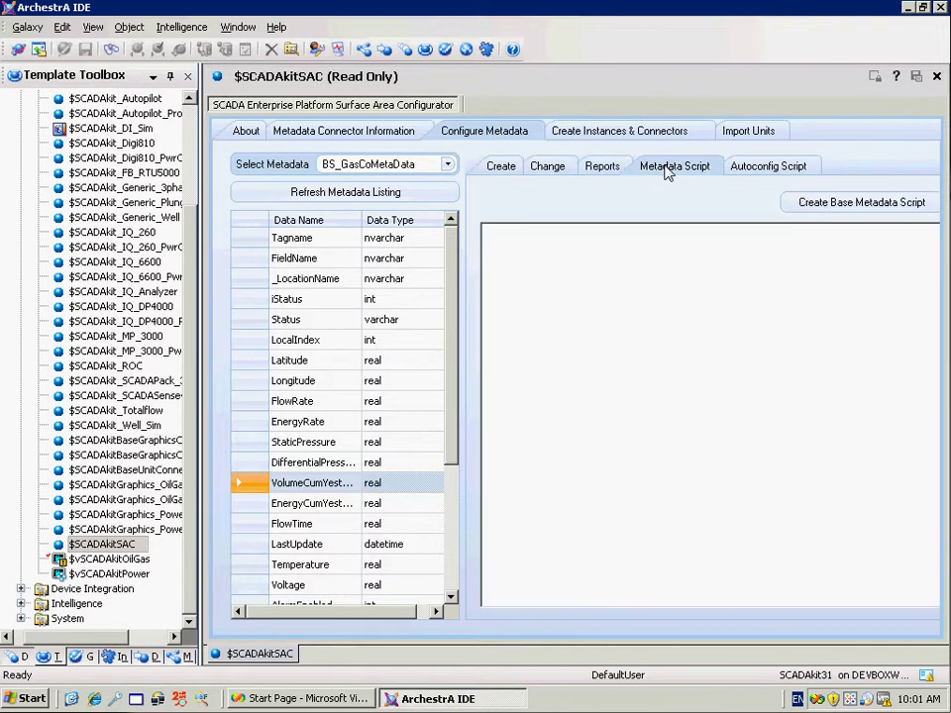
# Generate the base metadata script declaring local variables for each GasCo field
pyautogui.click(844, 211)
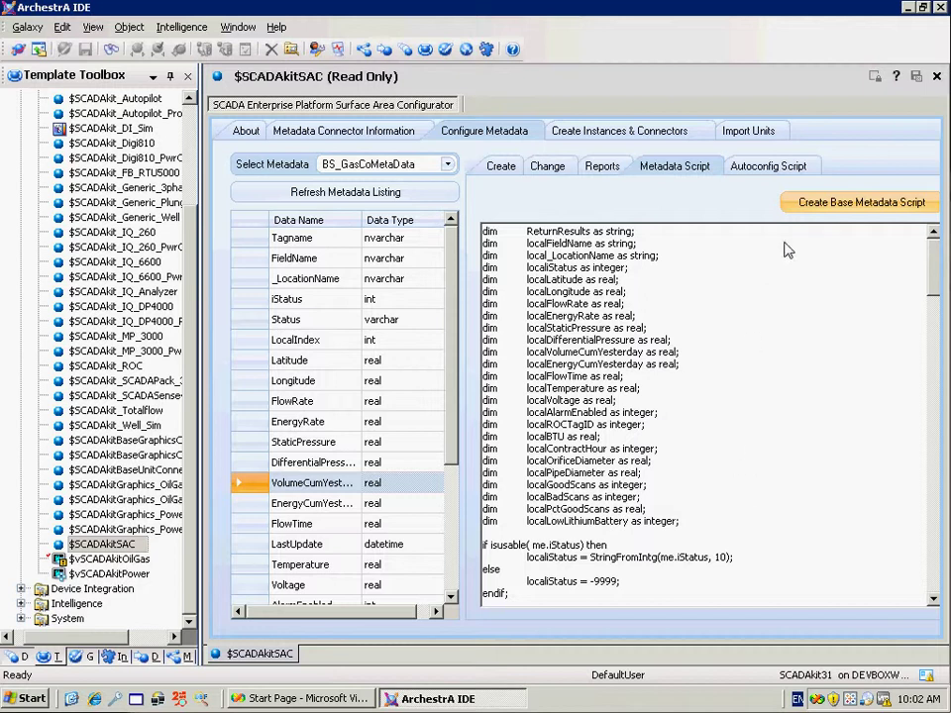
pyautogui.click(770, 168)
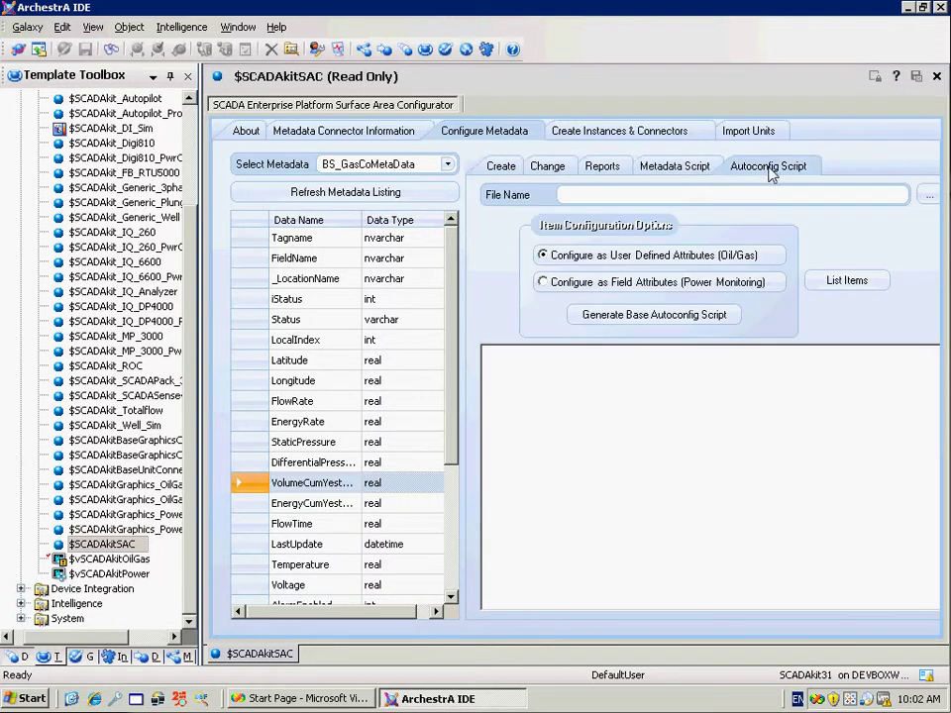
# Browse for the autoconfig file to D:\Program Files\BontSoftware\SCADAkit\ItemLists
pyautogui.moveTo(199, 509); pyautogui.dragTo(122, 502)
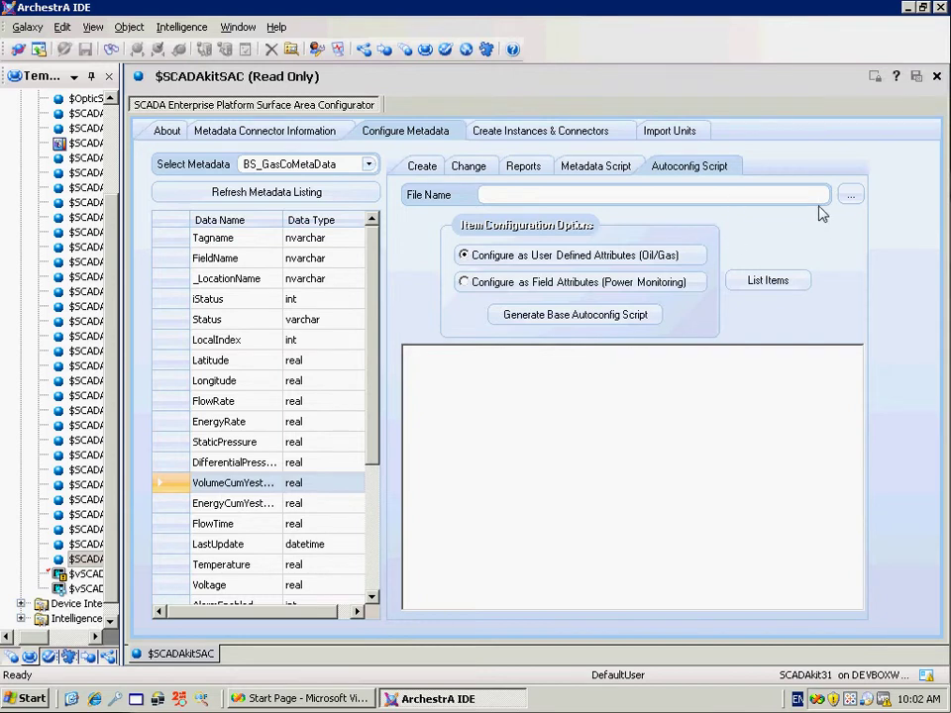
pyautogui.click(849, 198)
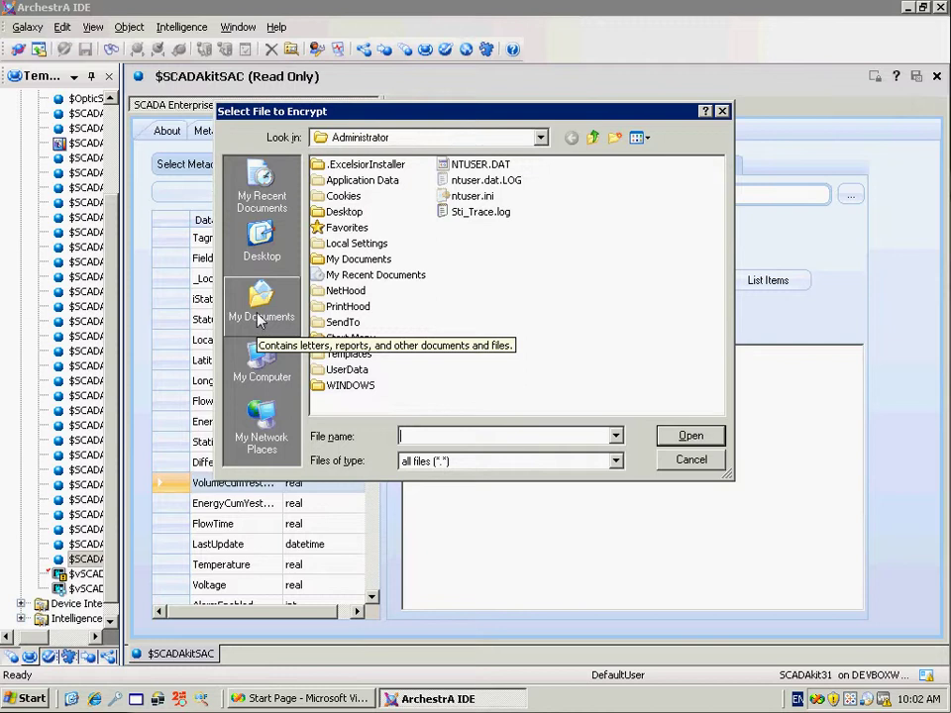
pyautogui.click(261, 361)
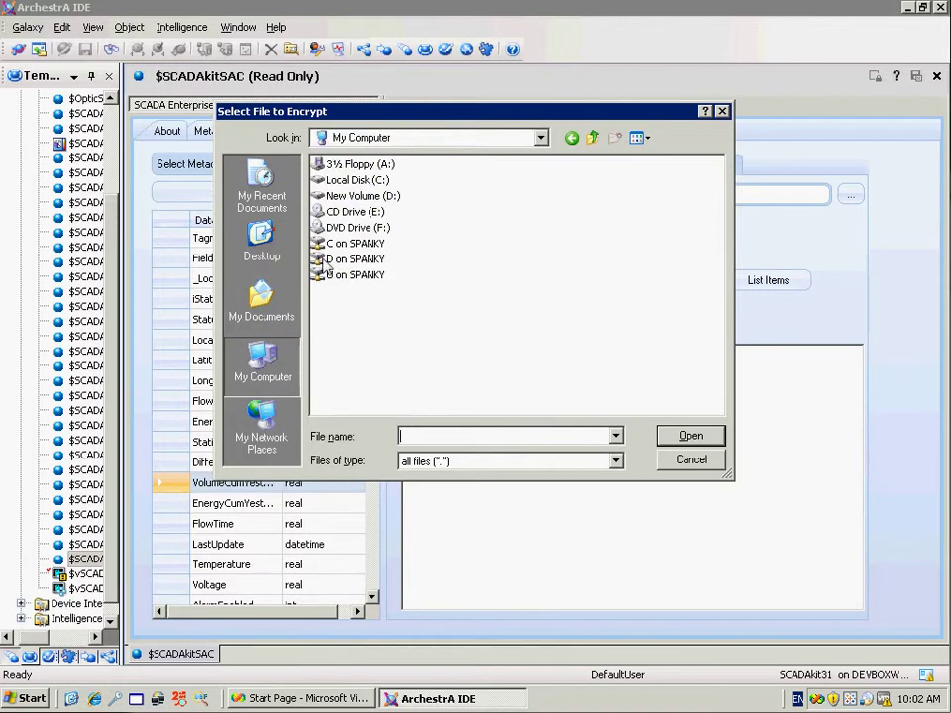
pyautogui.doubleClick(352, 196)
pyautogui.doubleClick(348, 275)
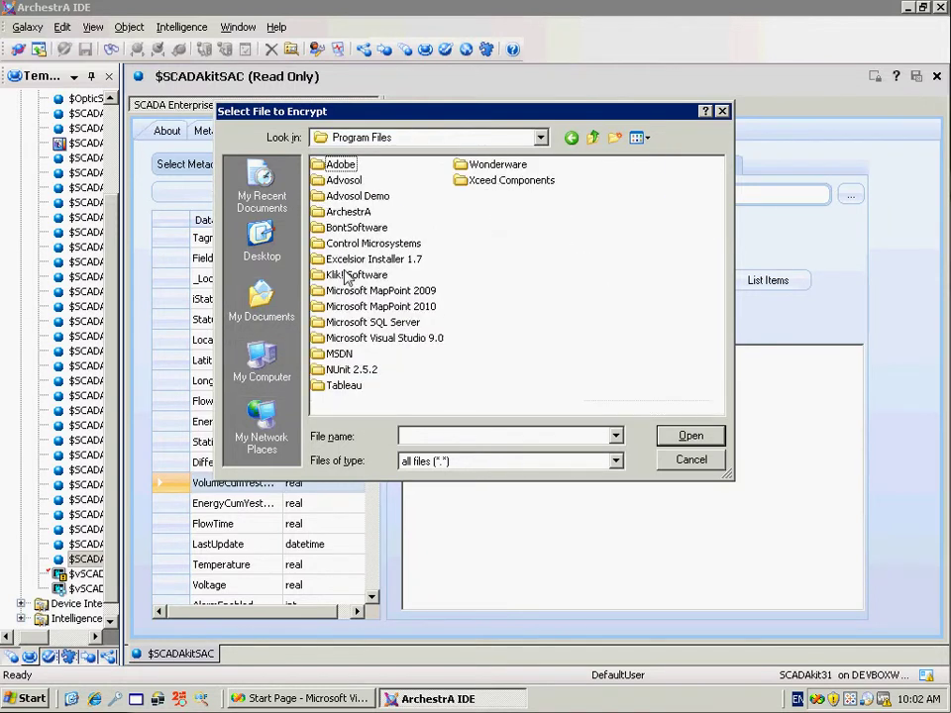
pyautogui.doubleClick(357, 227)
pyautogui.doubleClick(337, 164)
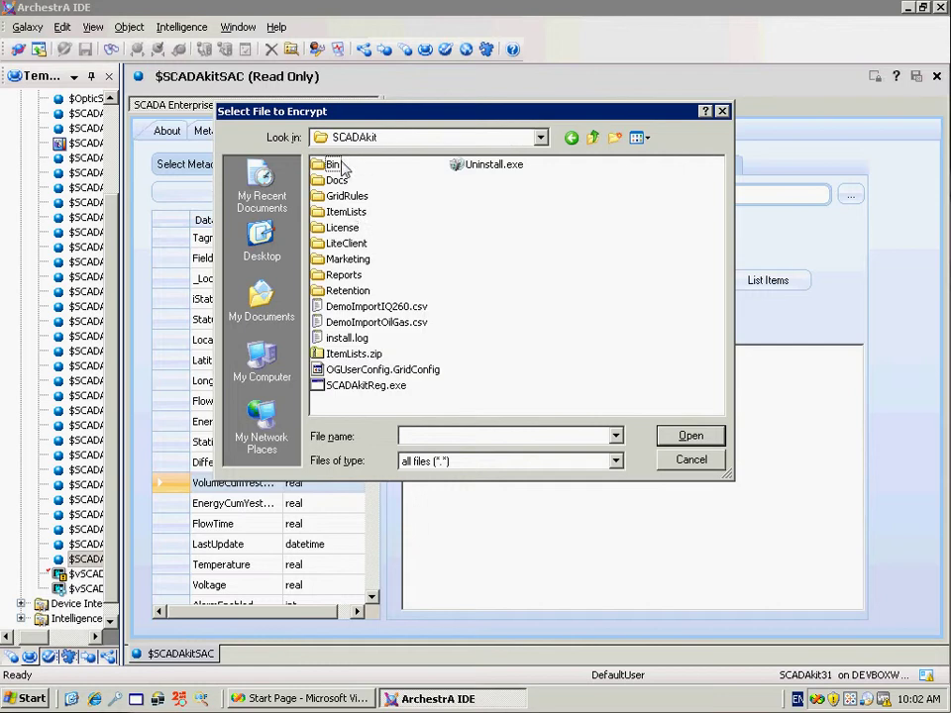
pyautogui.doubleClick(346, 212)
# Choose SCADAkitSim_ROC.xml from ItemLists as the autoconfig file
pyautogui.moveTo(732, 480); pyautogui.dragTo(913, 577)
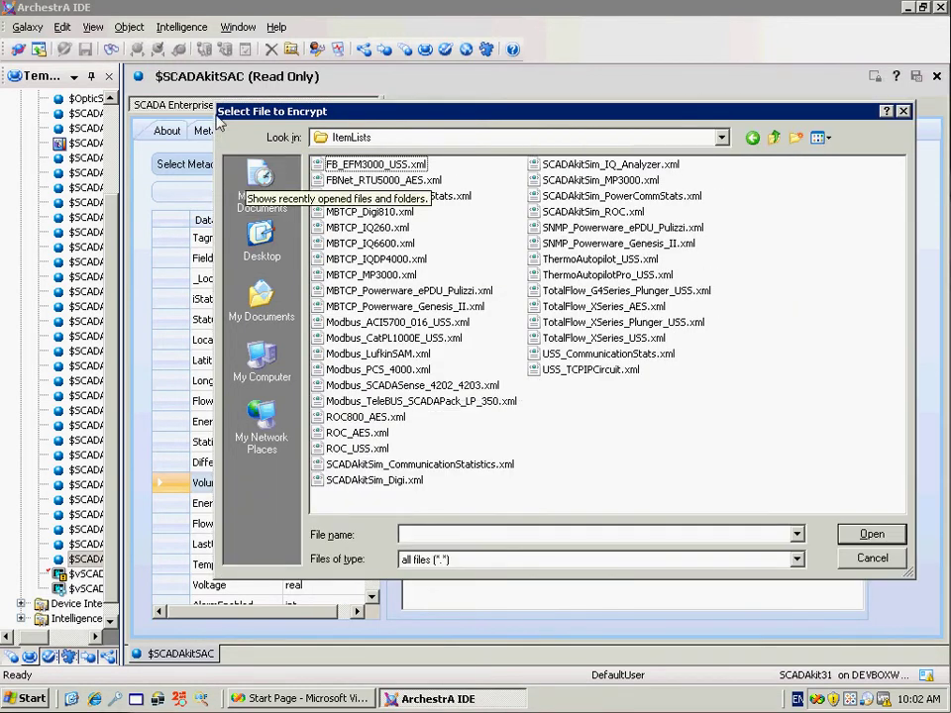
pyautogui.moveTo(220, 110); pyautogui.dragTo(103, 72)
pyautogui.moveTo(46, 52); pyautogui.dragTo(45, 47)
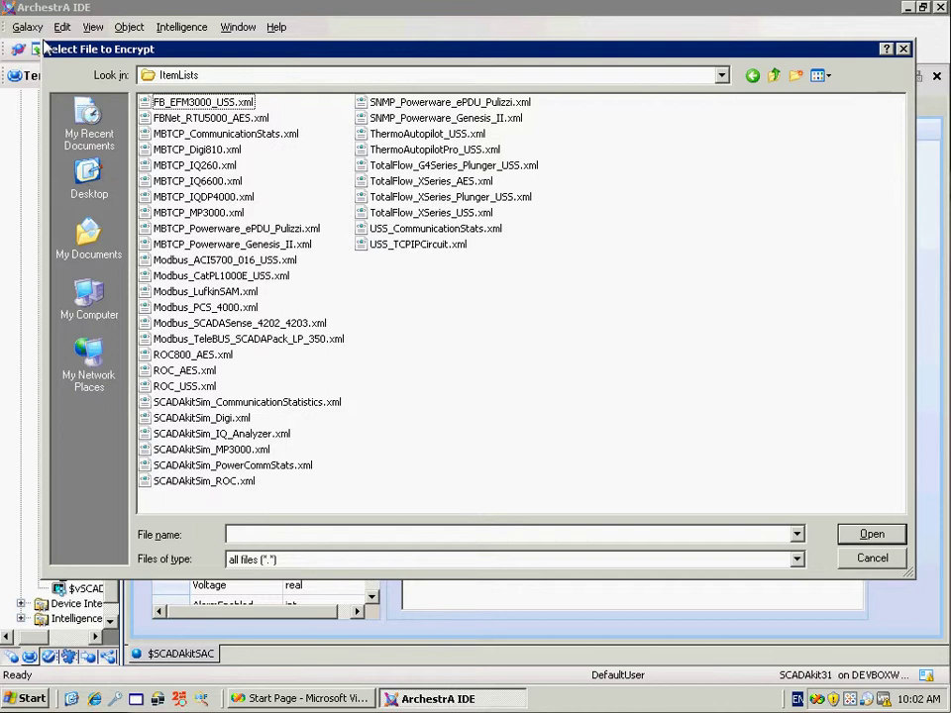
pyautogui.click(234, 483)
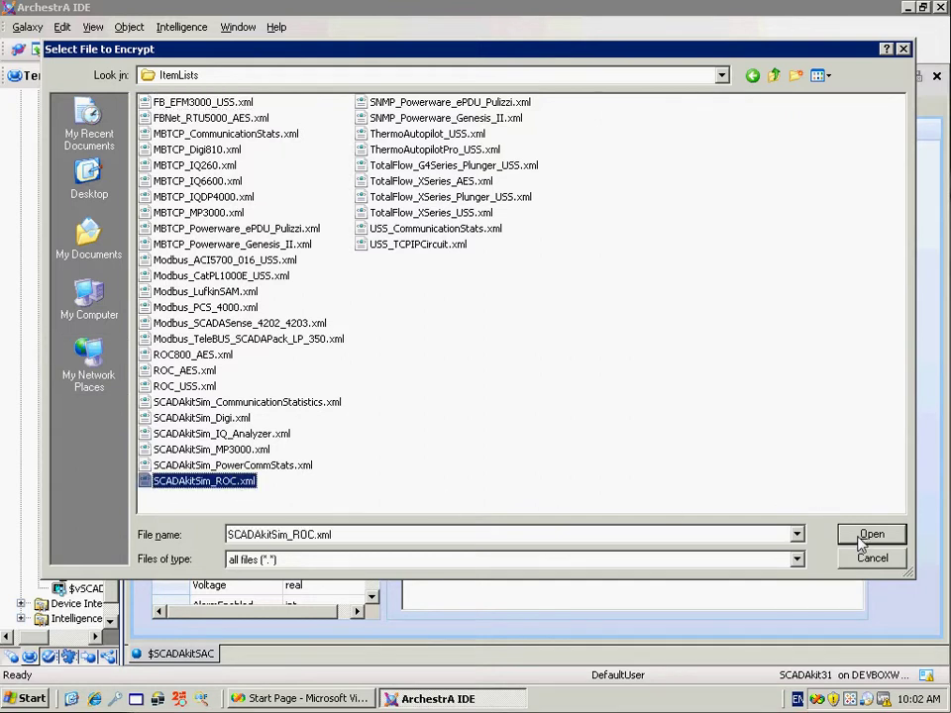
pyautogui.click(860, 544)
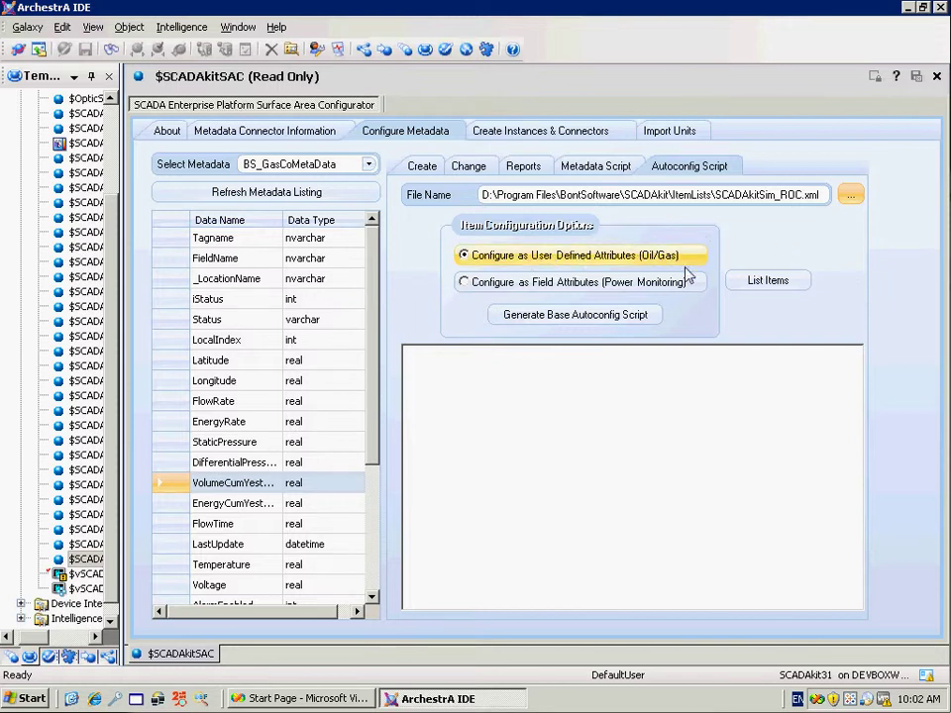
# List the SCADAkitSim_ROC.xml items and generate the base autoconfig script from them
pyautogui.click(778, 284)
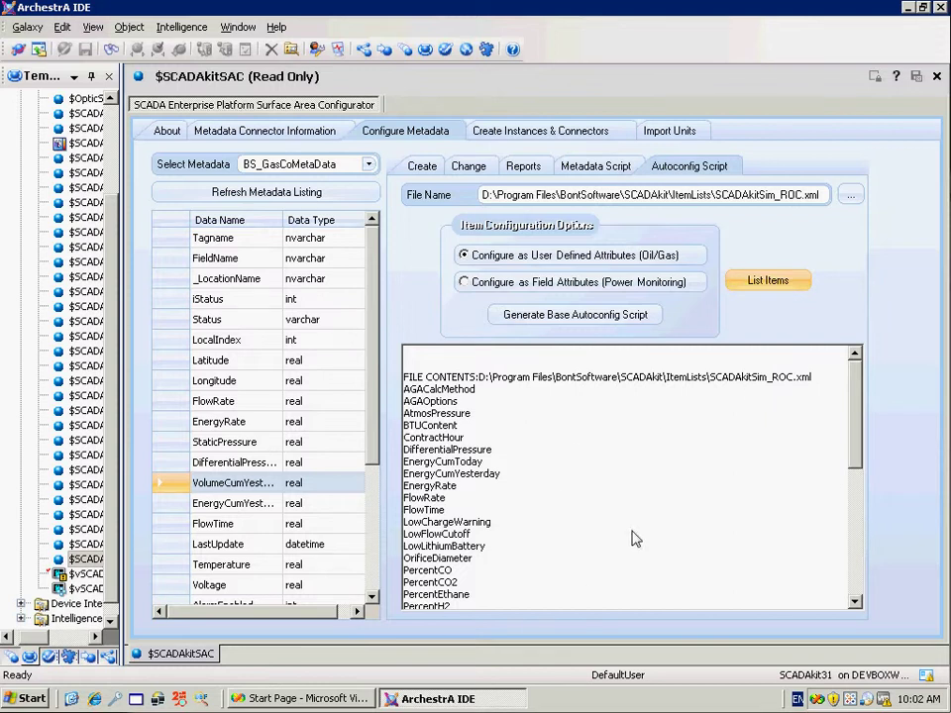
pyautogui.click(581, 316)
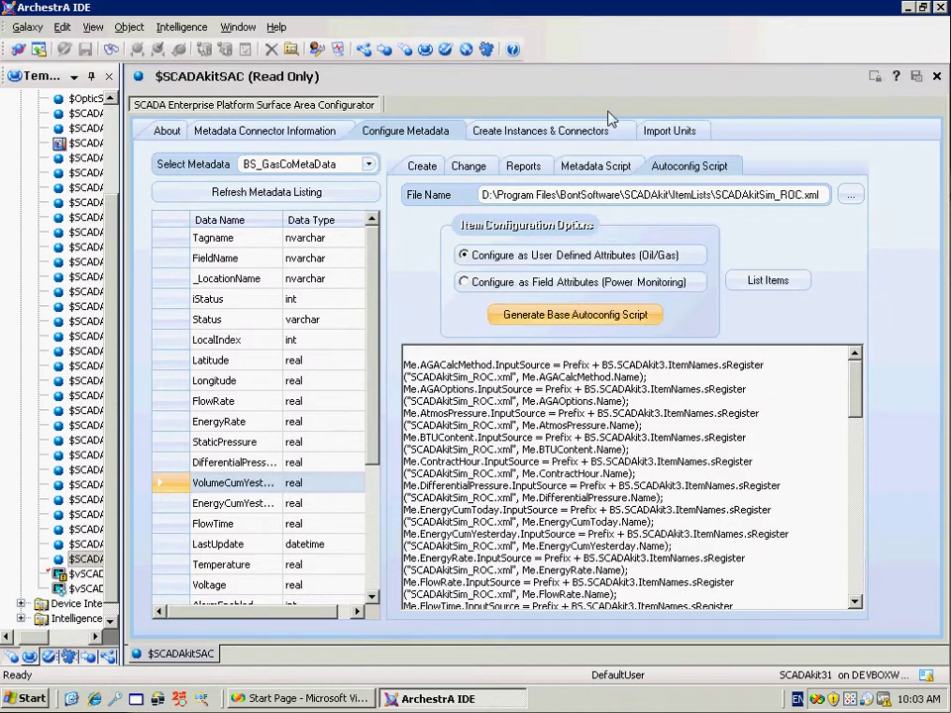
# On Create Instances & Connectors, pick machine DEVBOXW2K3 and galaxy SCADAkit31, then load its connectors
pyautogui.click(531, 122)
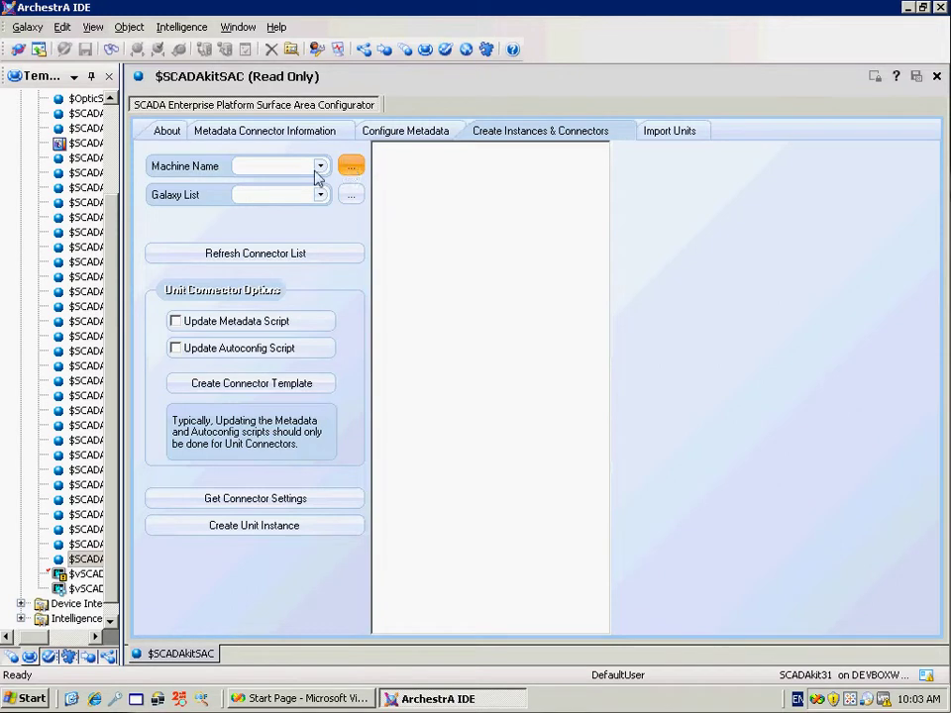
pyautogui.click(318, 168)
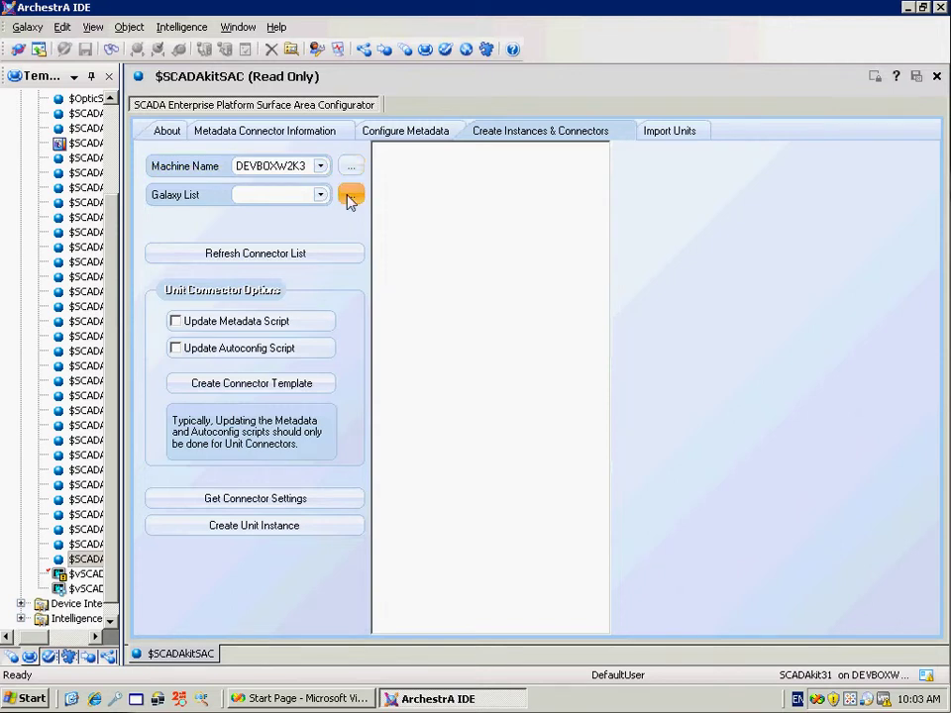
pyautogui.click(348, 197)
pyautogui.click(320, 195)
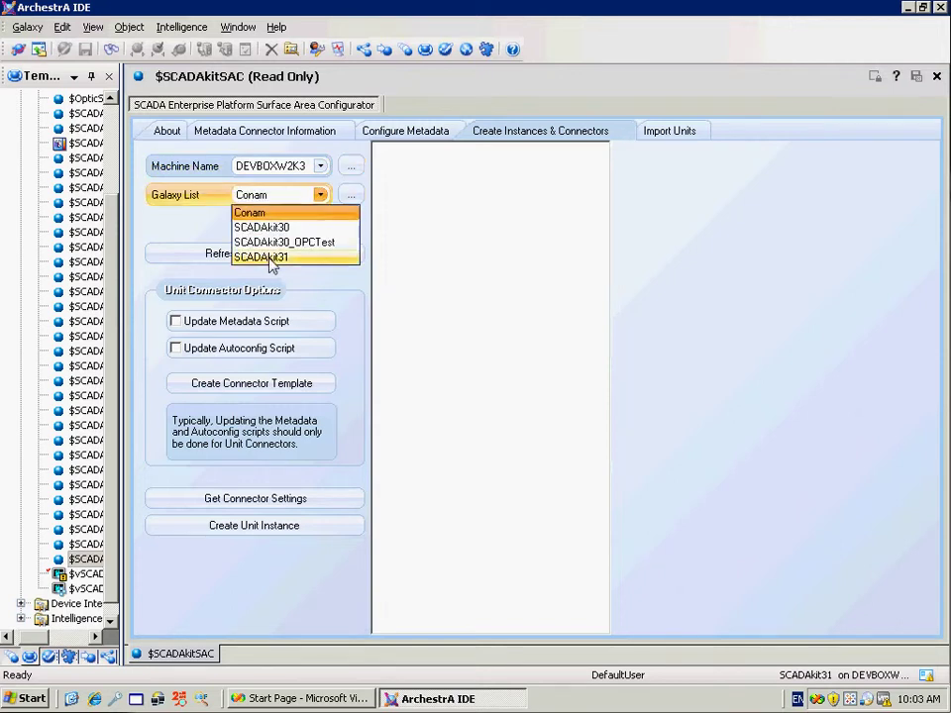
pyautogui.click(267, 257)
pyautogui.click(227, 256)
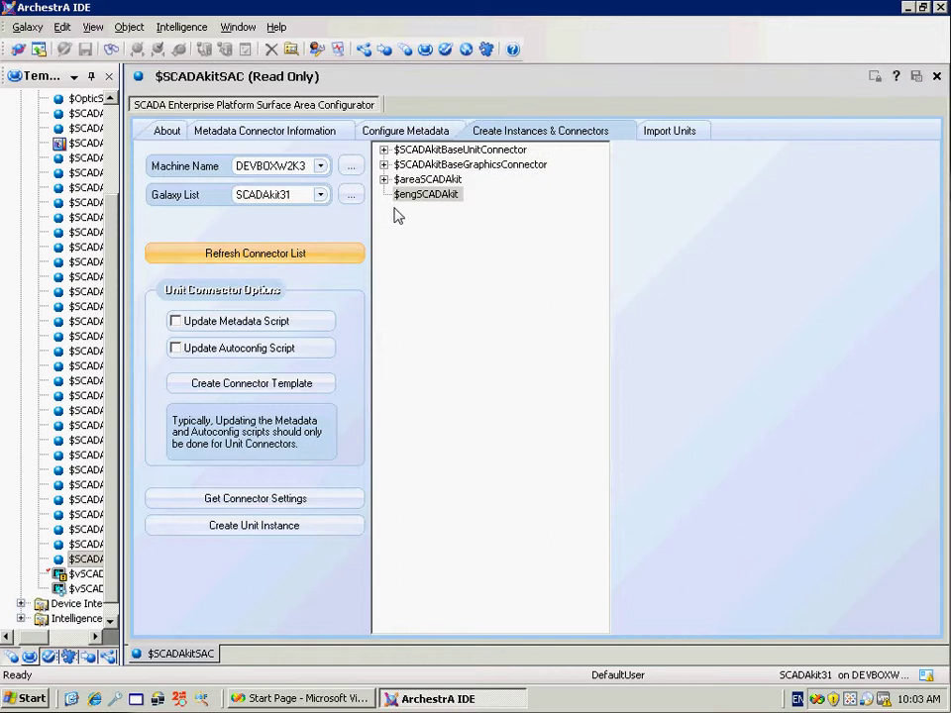
# Create a connector template from $SCADAkit_ROC with metadata and autoconfig script updates enabled
pyautogui.click(383, 150)
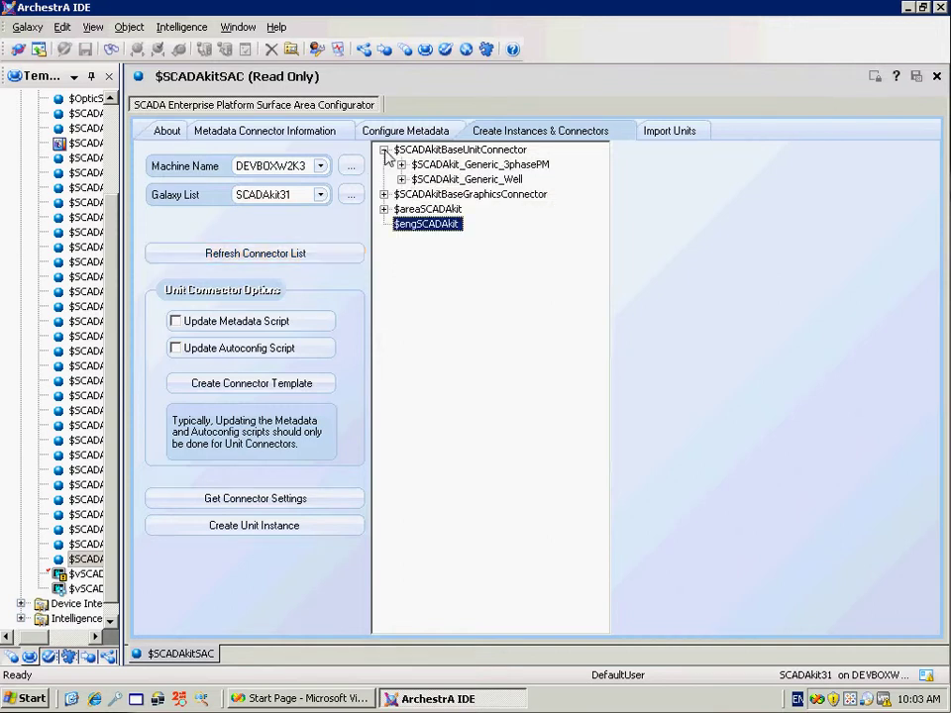
pyautogui.click(401, 179)
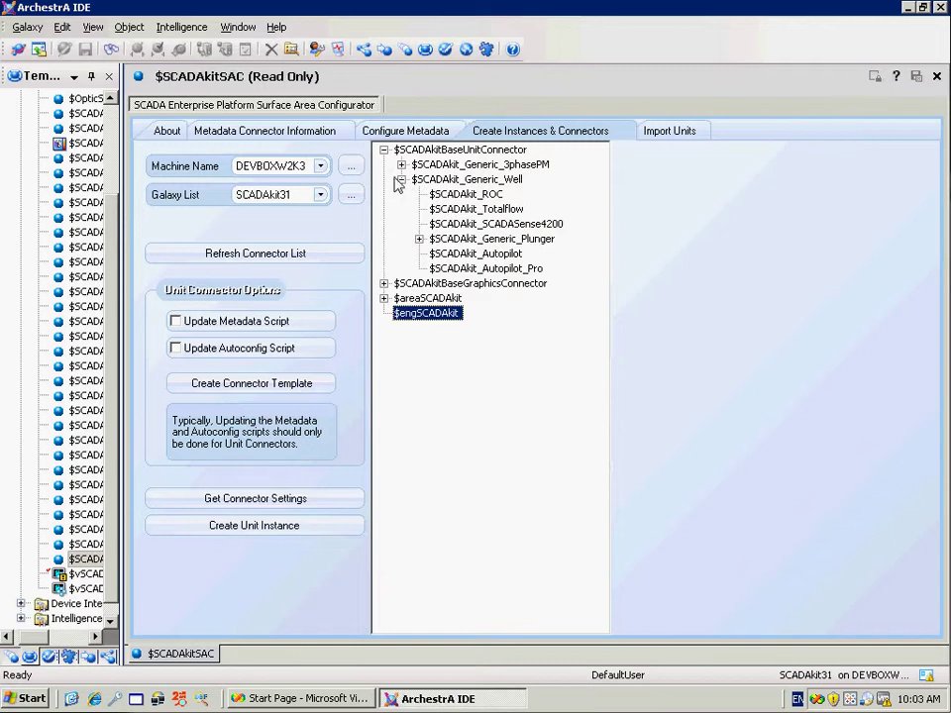
pyautogui.click(465, 194)
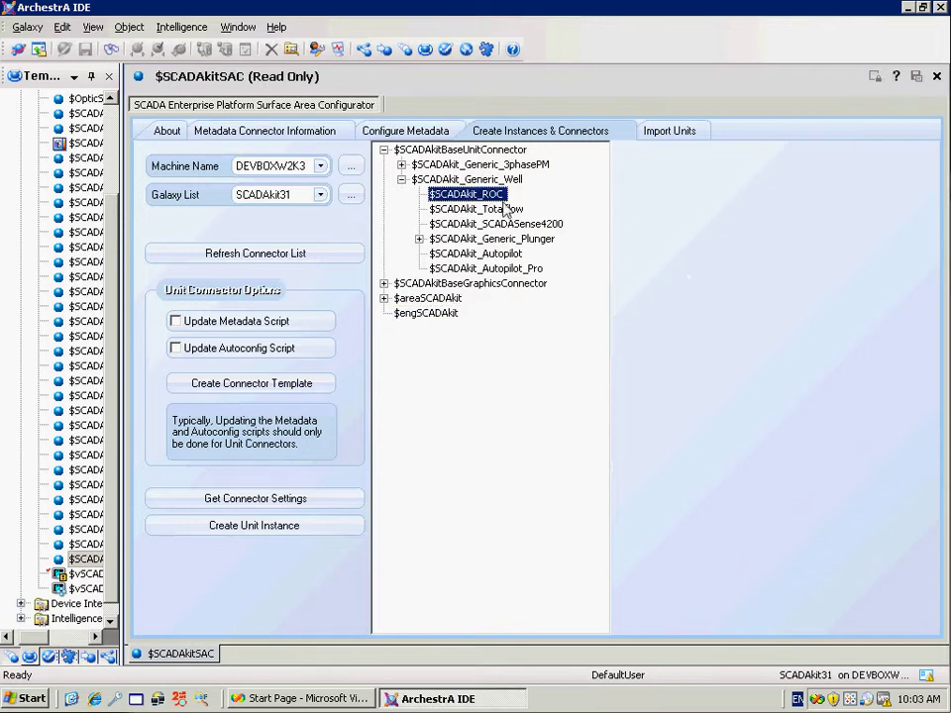
pyautogui.click(177, 323)
pyautogui.click(177, 350)
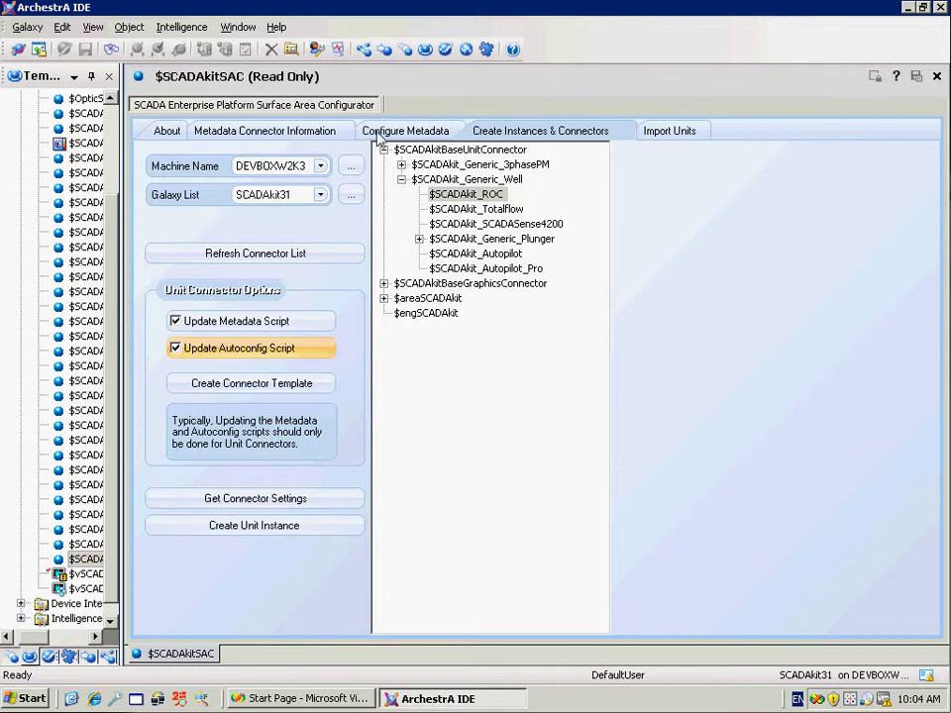
pyautogui.click(255, 386)
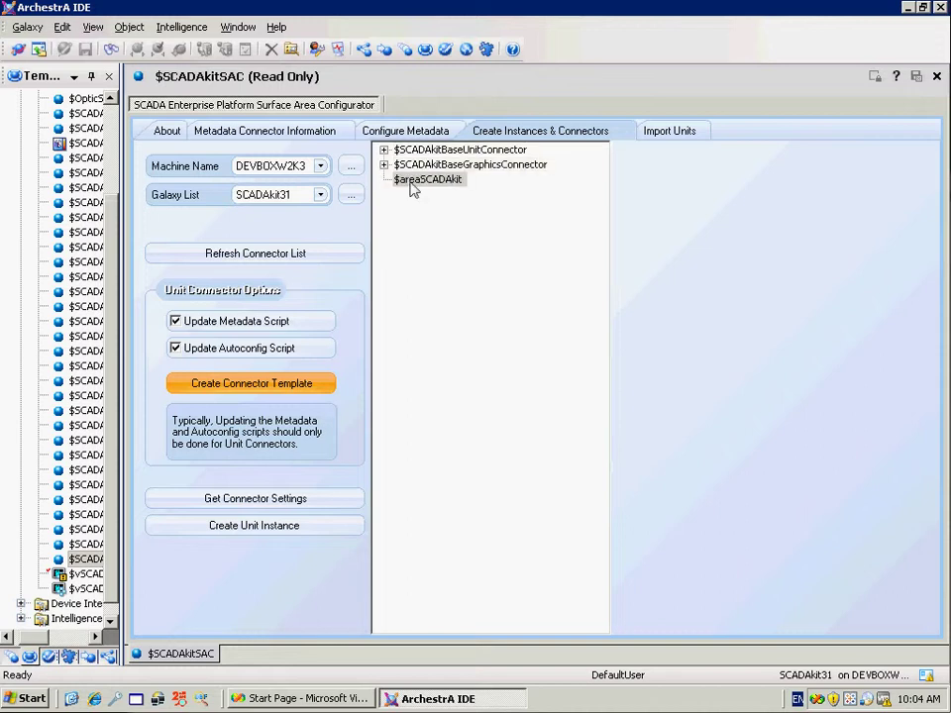
# Load the connector settings of $SCADAkit_ROC_GasCo under Generic_Well > $SCADAkit_ROC
pyautogui.click(384, 150)
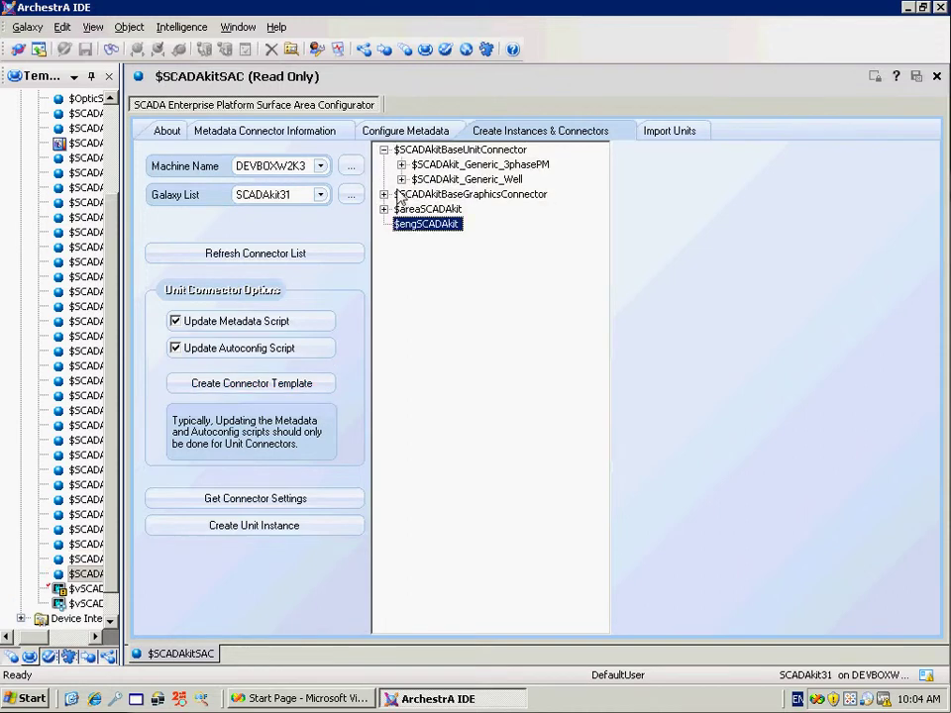
pyautogui.click(401, 179)
pyautogui.click(419, 194)
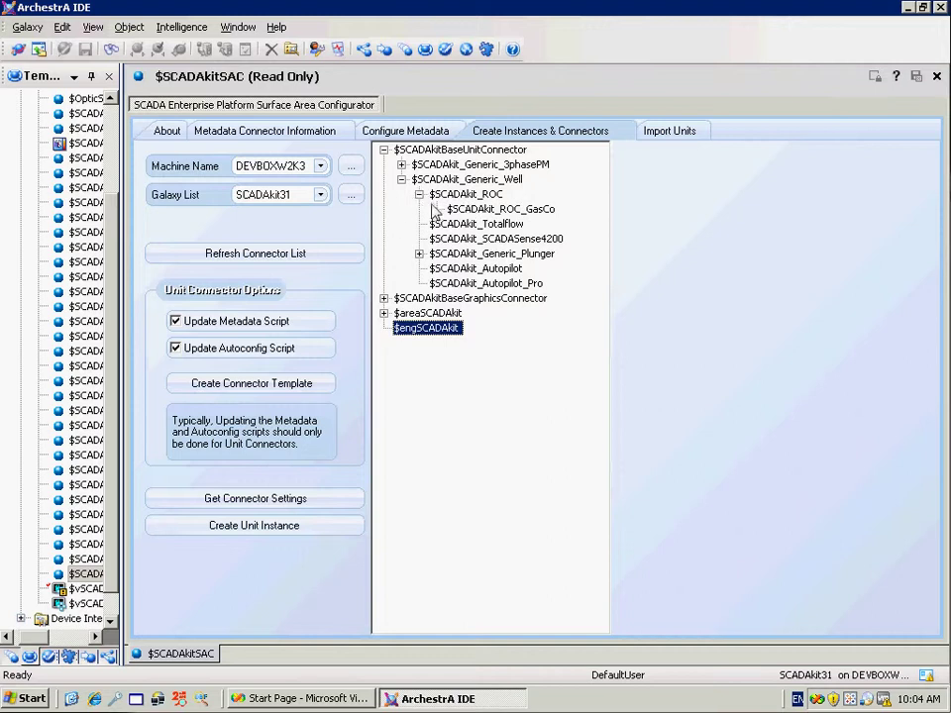
pyautogui.click(495, 209)
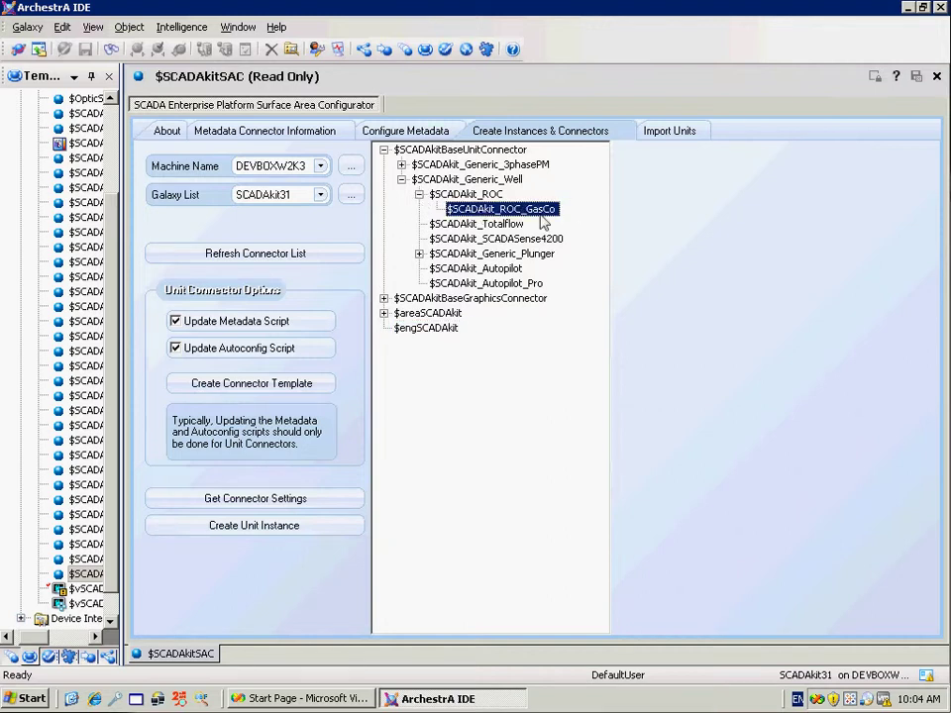
pyautogui.click(247, 501)
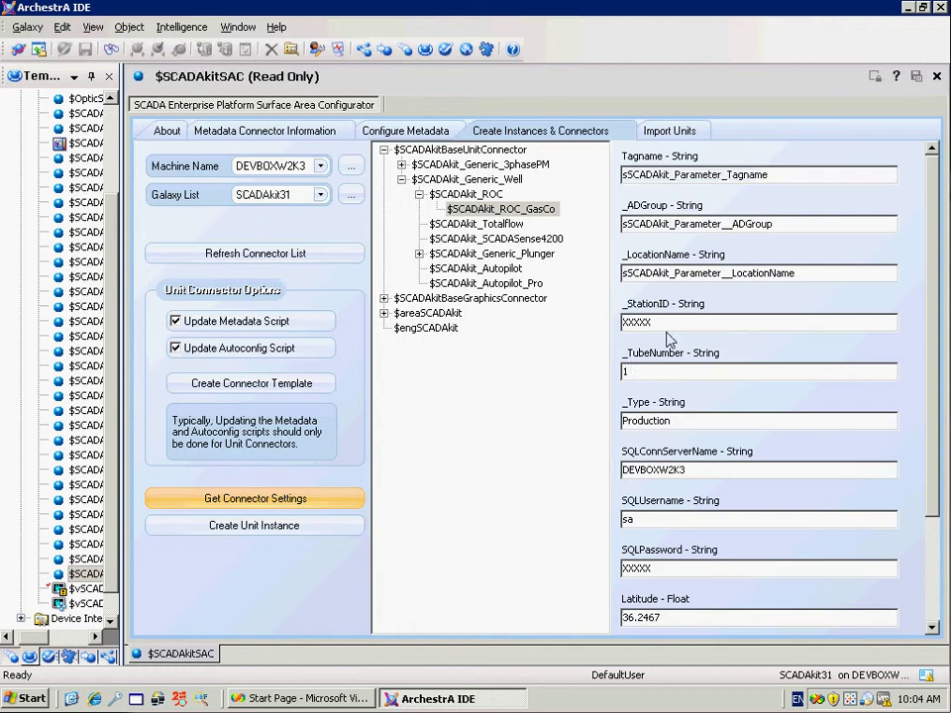
# Set Tagname Beevis_A1, _ADGroup ADGroup, _LocationName Beevis A-1 and _StationID 12345
pyautogui.moveTo(795, 181); pyautogui.dragTo(584, 205)
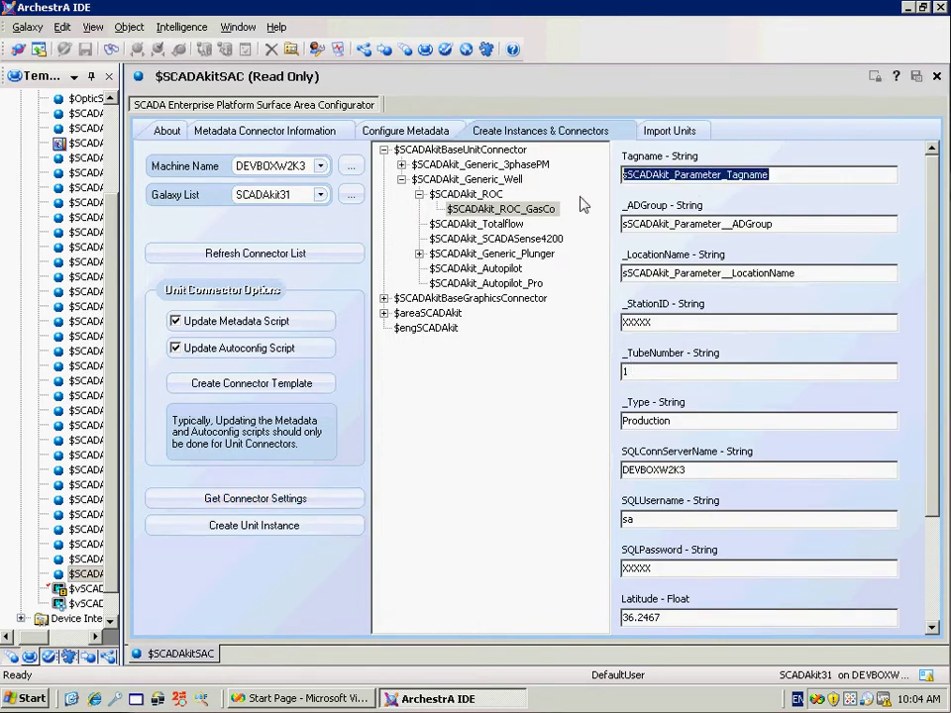
pyautogui.write('Beevi')
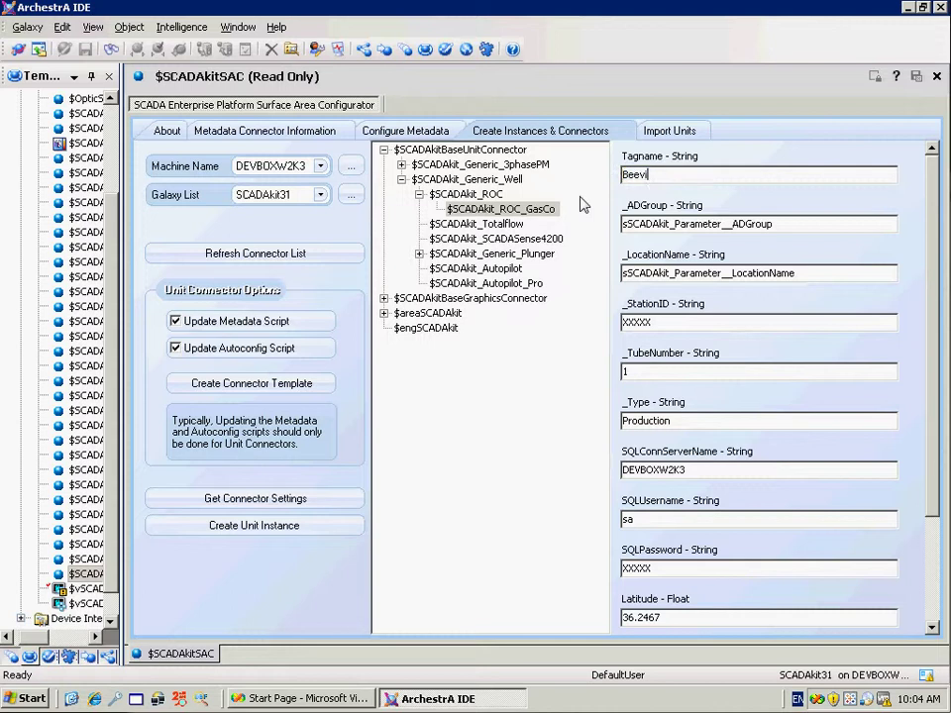
pyautogui.write('s_A1')
pyautogui.moveTo(800, 227); pyautogui.dragTo(514, 263)
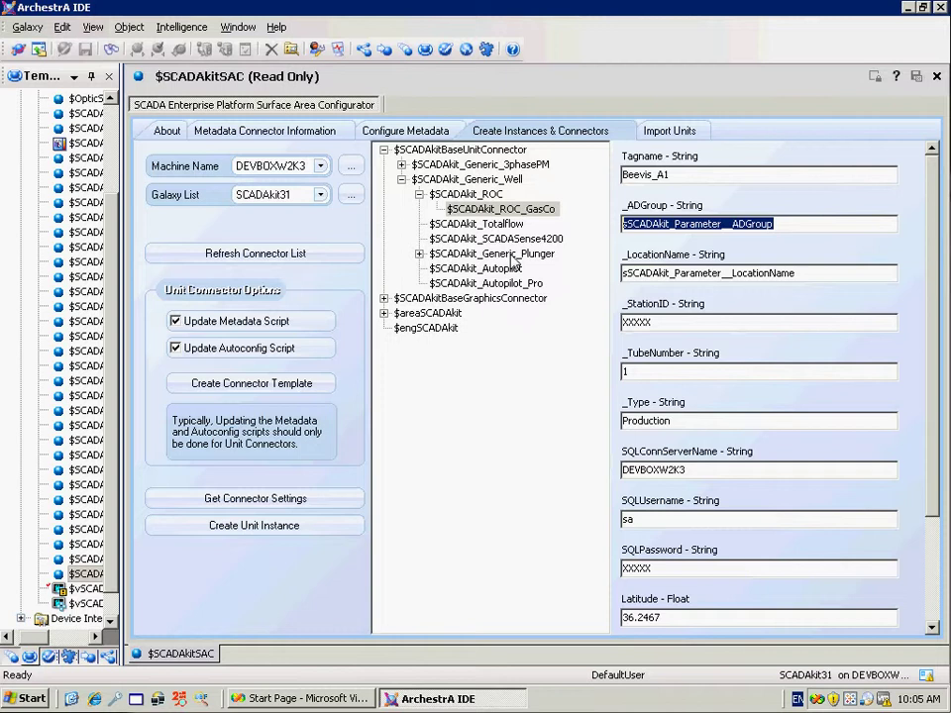
pyautogui.write('ADG')
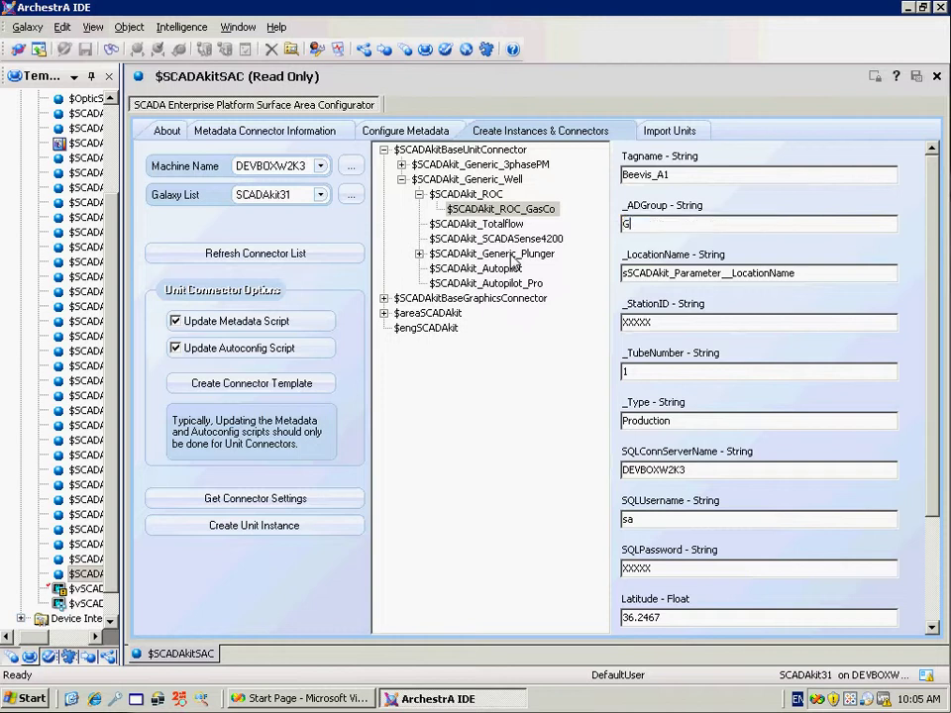
pyautogui.write('roup[')
pyautogui.press('BackSpace')
pyautogui.press('Tab')
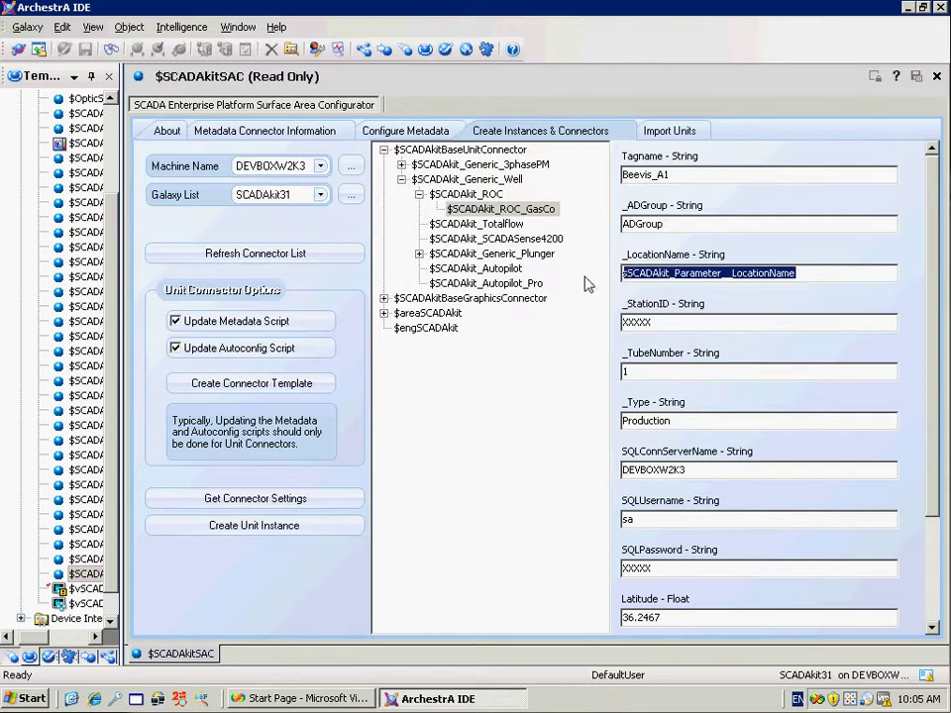
pyautogui.write('Beevis A-1')
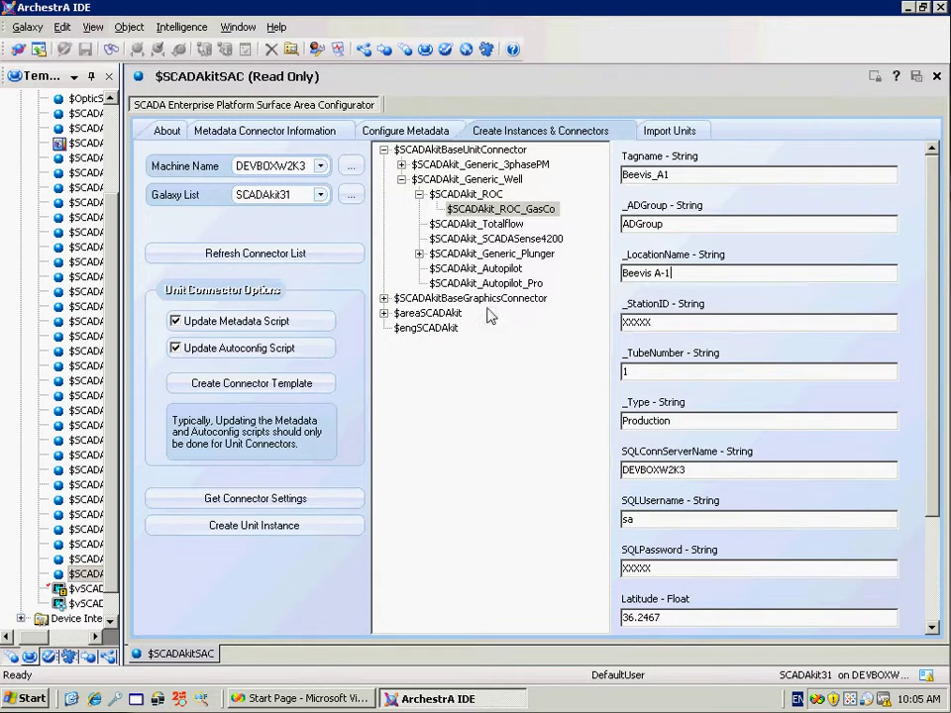
pyautogui.press('Tab')
pyautogui.write('12345')
# Replace the SQLPassword placeholder with the SQL account password
pyautogui.click(686, 374)
pyautogui.moveTo(933, 405); pyautogui.dragTo(936, 562)
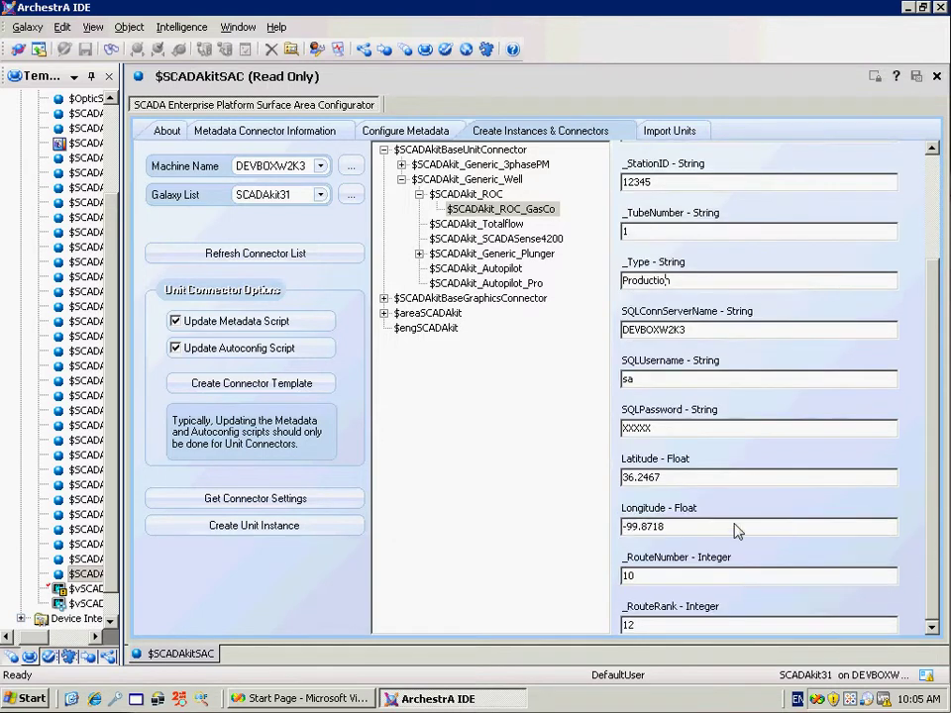
pyautogui.doubleClick(684, 432)
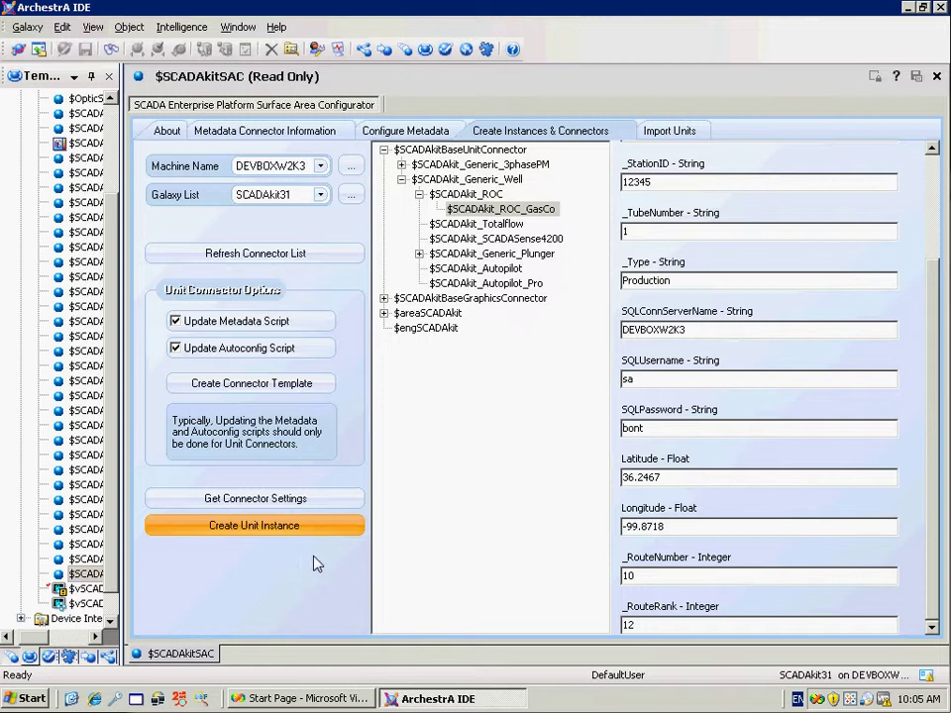
# Create the Beevis_A1 unit instance and locate it under Unassigned Host in the Deployment view
pyautogui.click(243, 531)
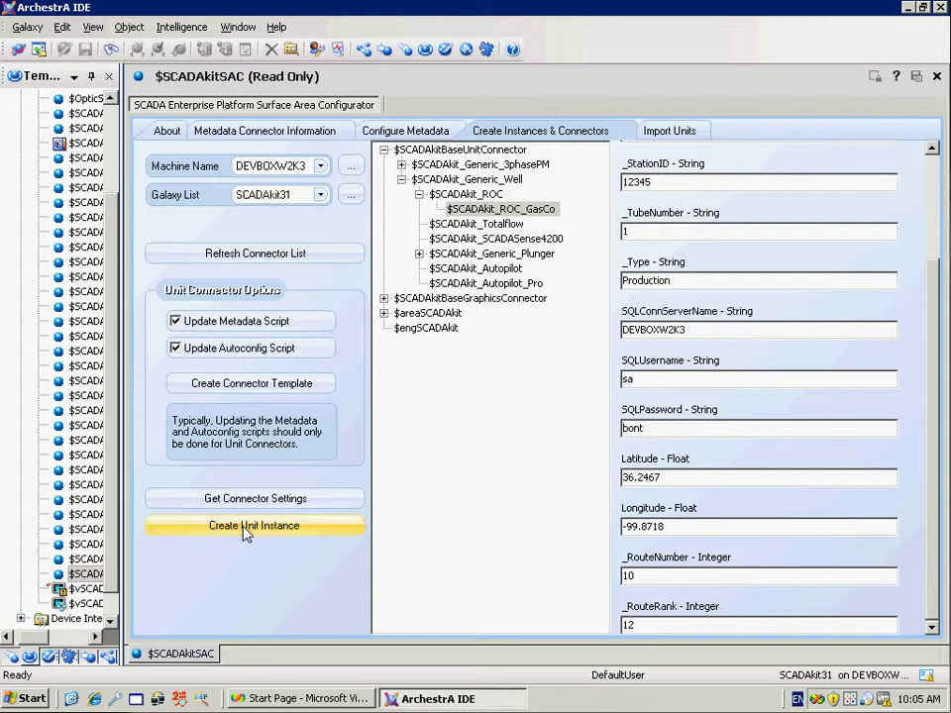
pyautogui.moveTo(121, 535); pyautogui.dragTo(196, 540)
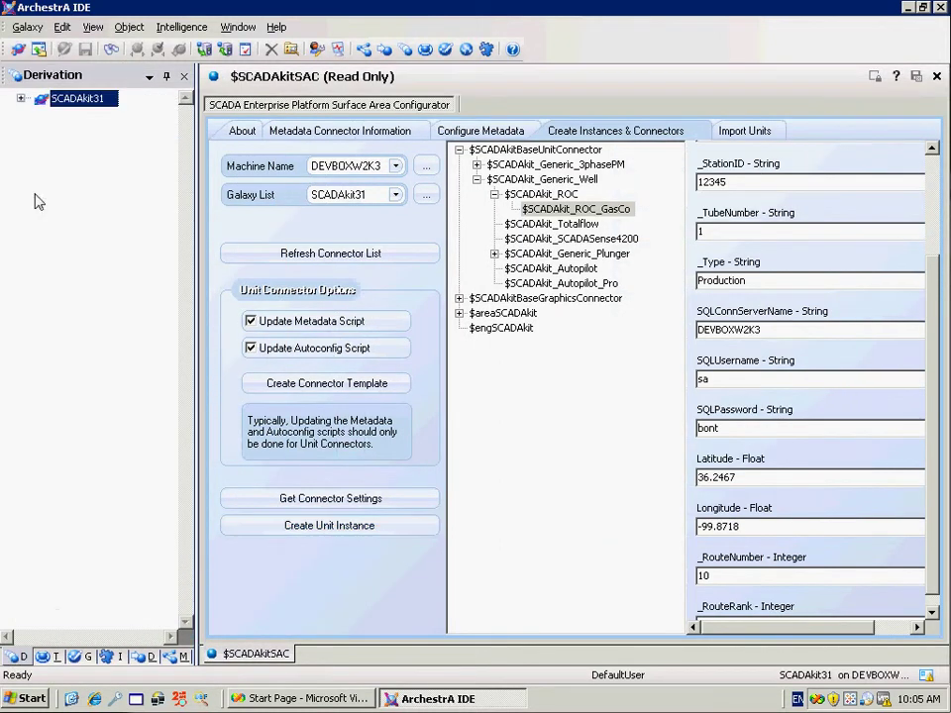
pyautogui.click(143, 656)
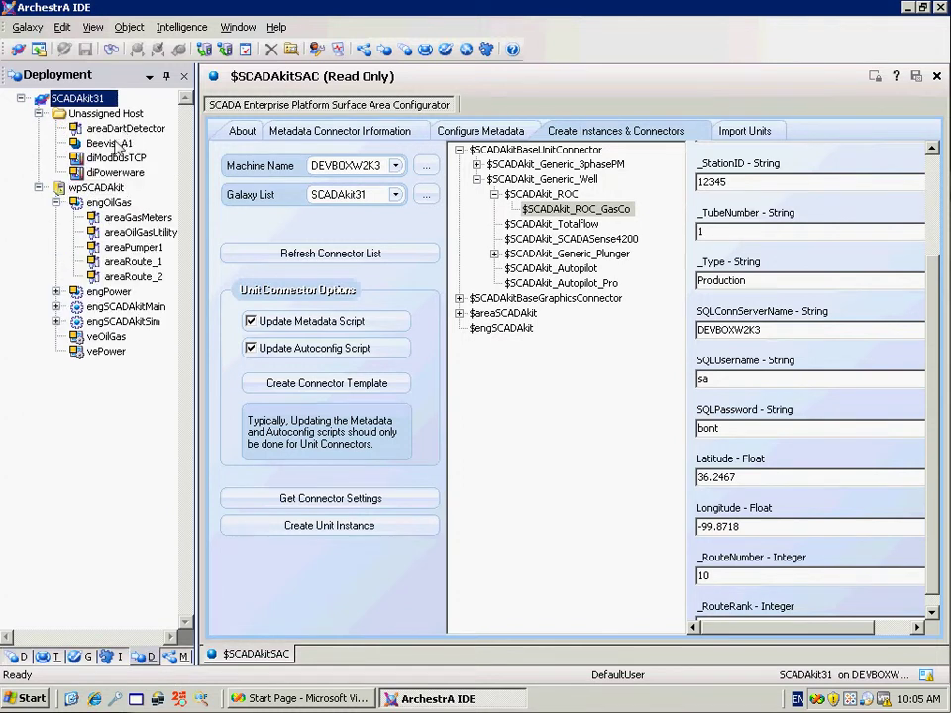
pyautogui.click(120, 142)
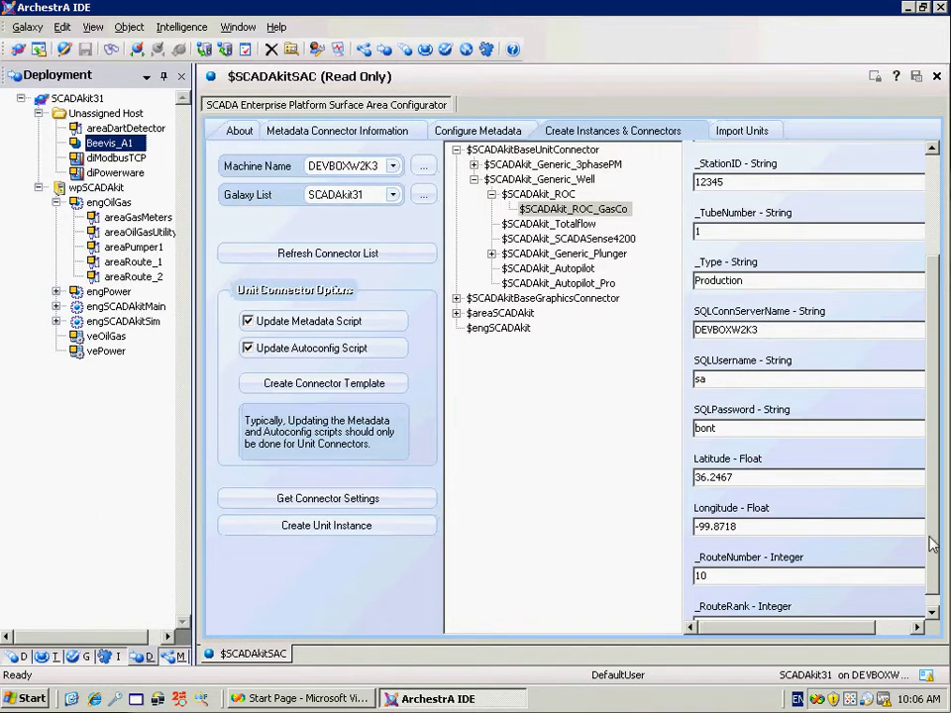
pyautogui.scroll(3, 940, 368)
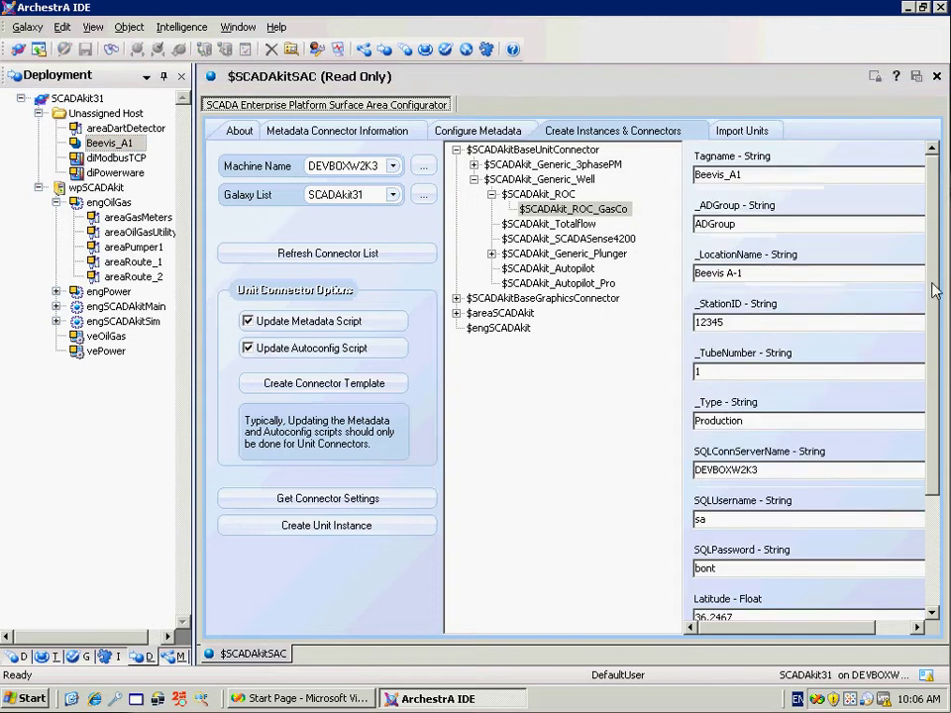
# Bulk-import unit instances from the SCADAkit folder's DemoImportOilGas.csv file
pyautogui.click(742, 131)
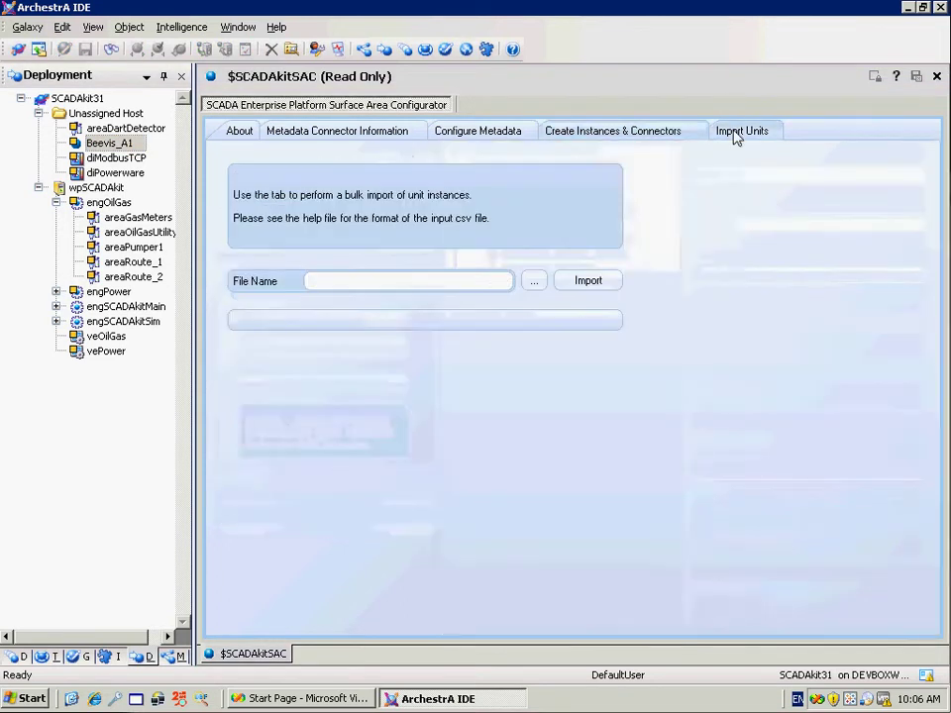
pyautogui.click(533, 286)
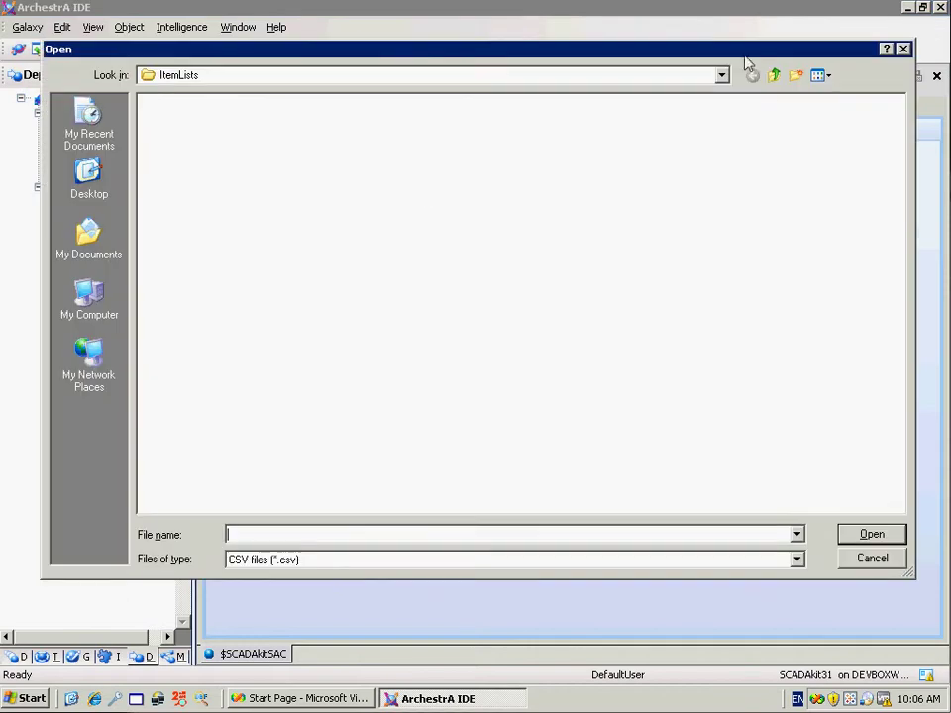
pyautogui.click(777, 78)
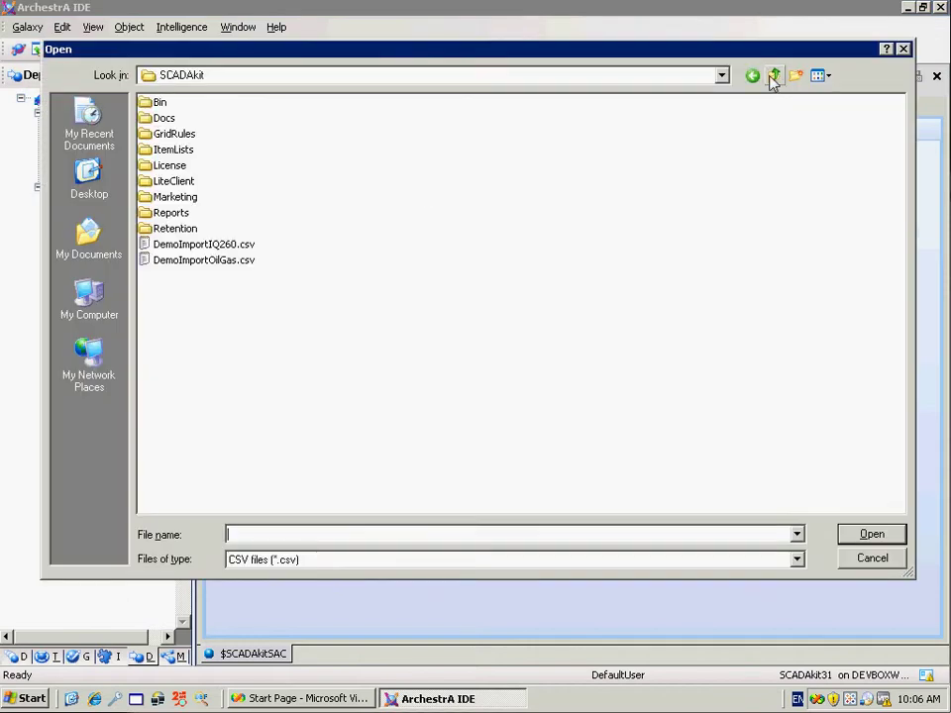
pyautogui.click(228, 262)
pyautogui.click(884, 540)
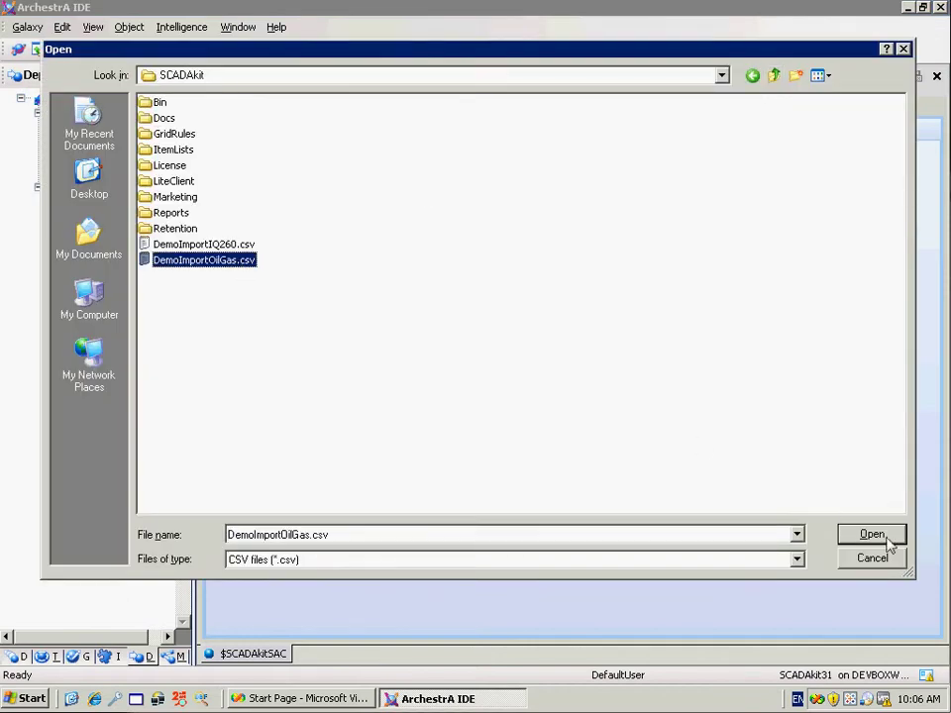
pyautogui.click(871, 538)
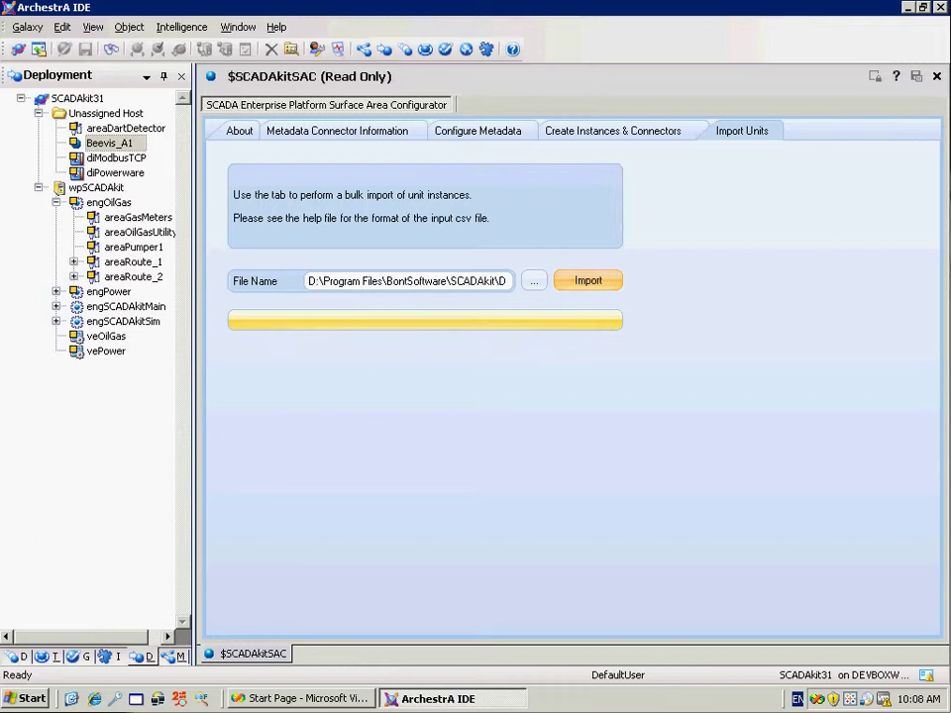
# Expand areaRoute_1 and areaRoute_2 to check the imported wells, then go to Create Instances & Connectors
pyautogui.click(73, 261)
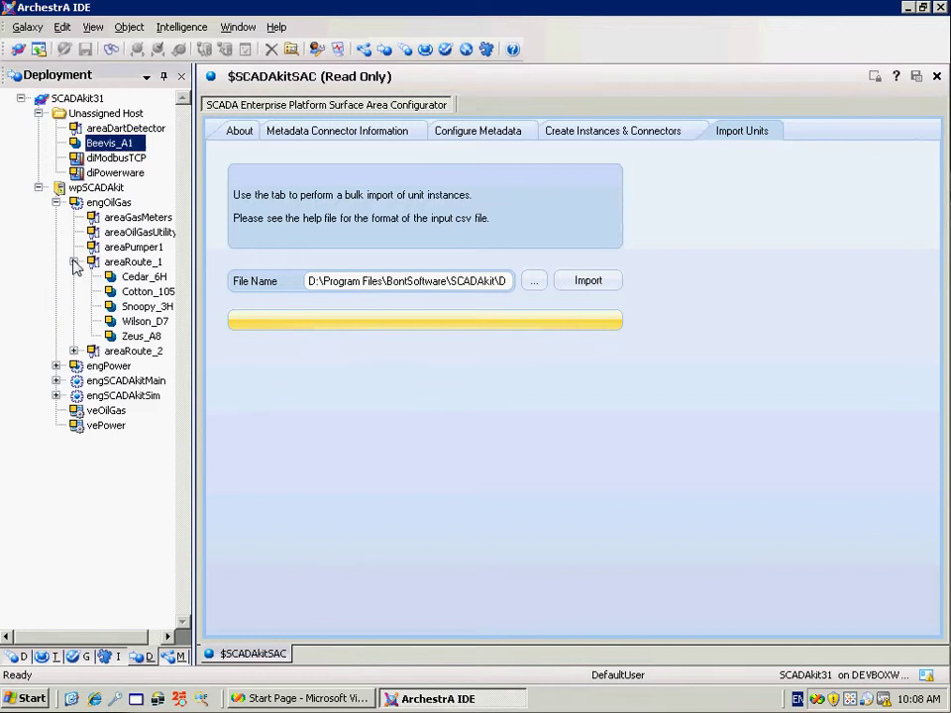
pyautogui.click(73, 350)
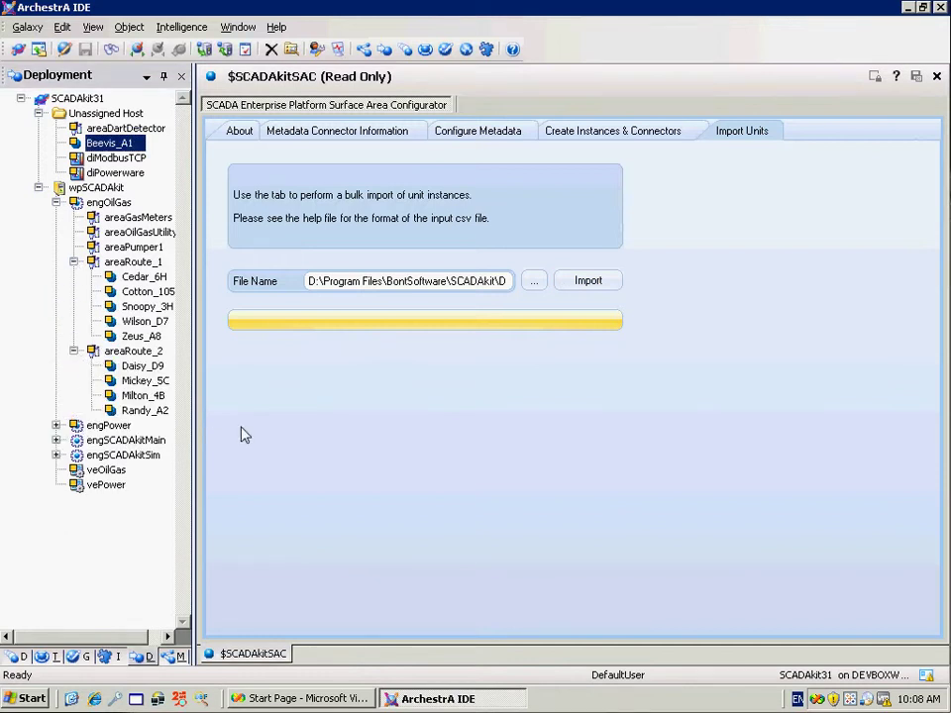
pyautogui.click(630, 133)
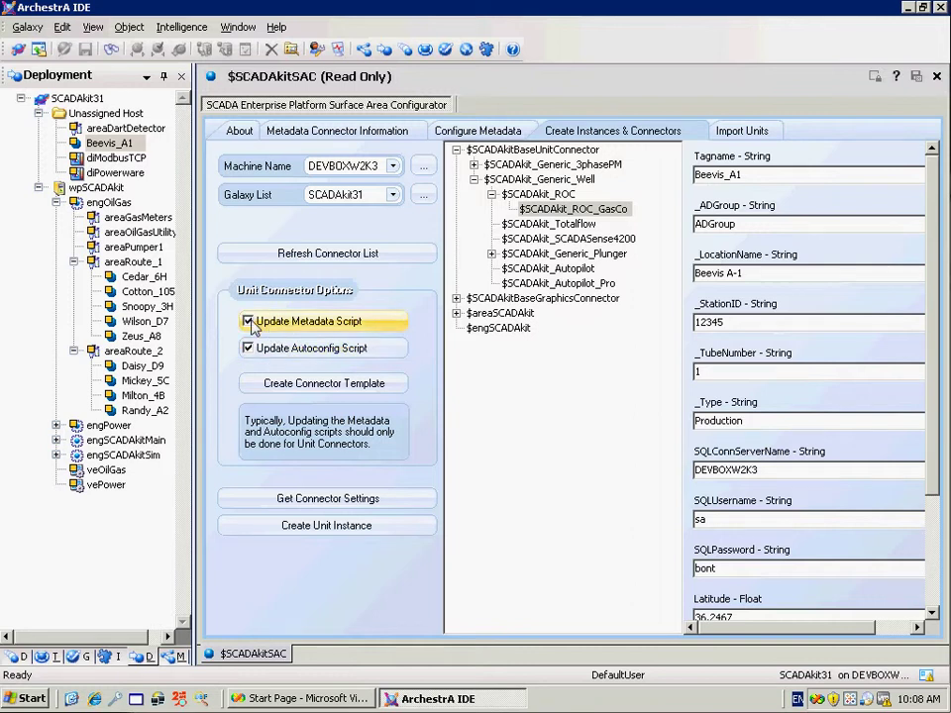
# Base the new connector template on $SCADAkitGraphics_OilGas with metadata and autoconfig script updates turned off
pyautogui.click(456, 298)
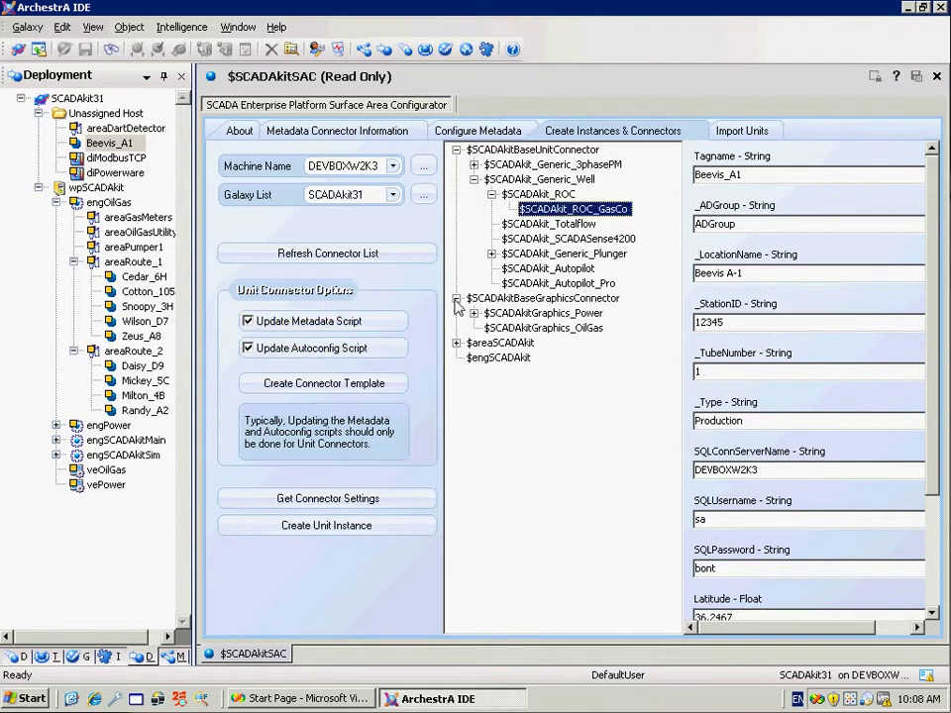
pyautogui.click(527, 328)
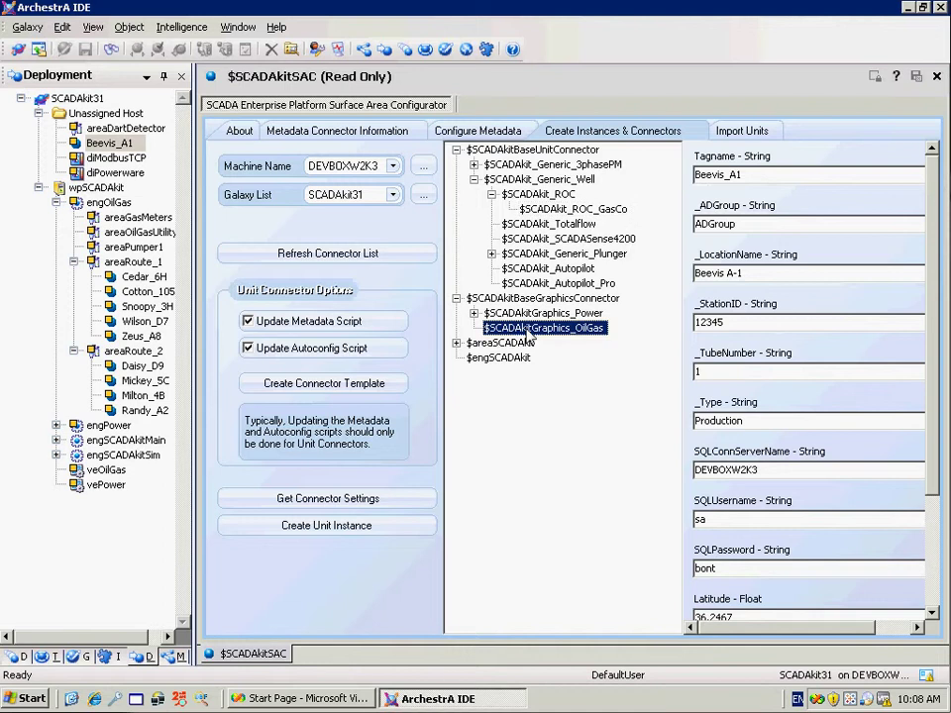
pyautogui.click(247, 320)
pyautogui.click(248, 349)
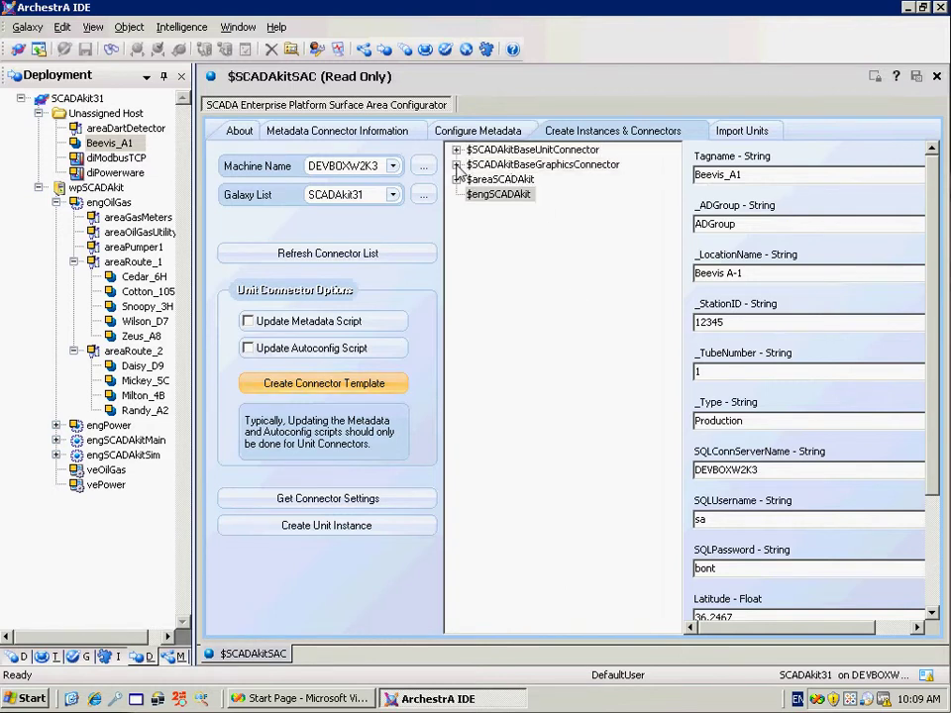
# Load the $SCADAkitGraphics_OilGas_GasCo connector settings and set its Tagname to GasCoGraphics
pyautogui.click(456, 165)
pyautogui.click(474, 194)
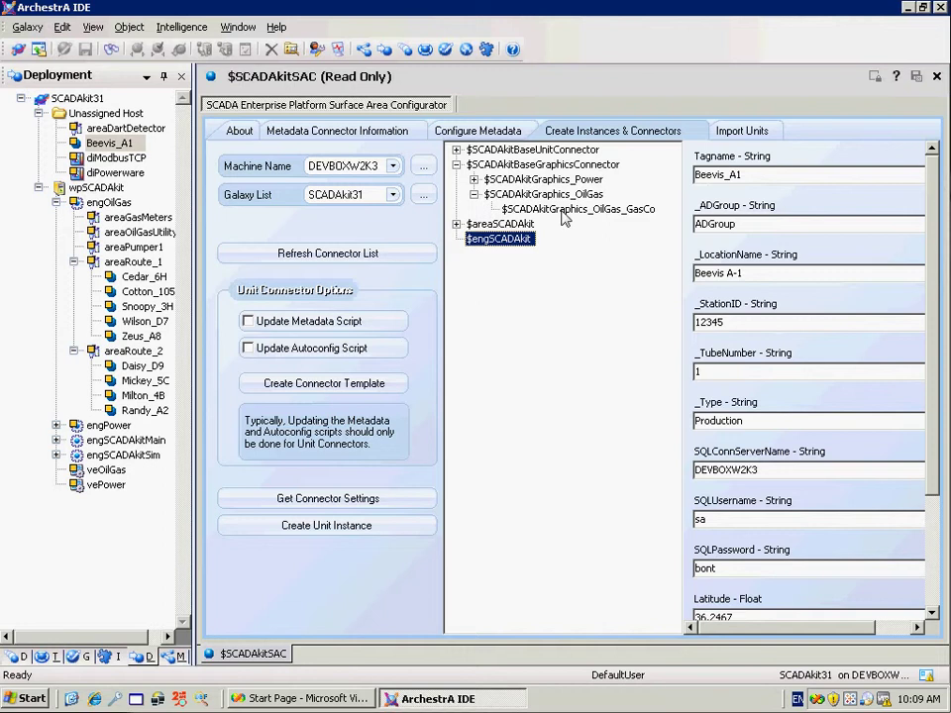
pyautogui.click(562, 210)
pyautogui.click(370, 498)
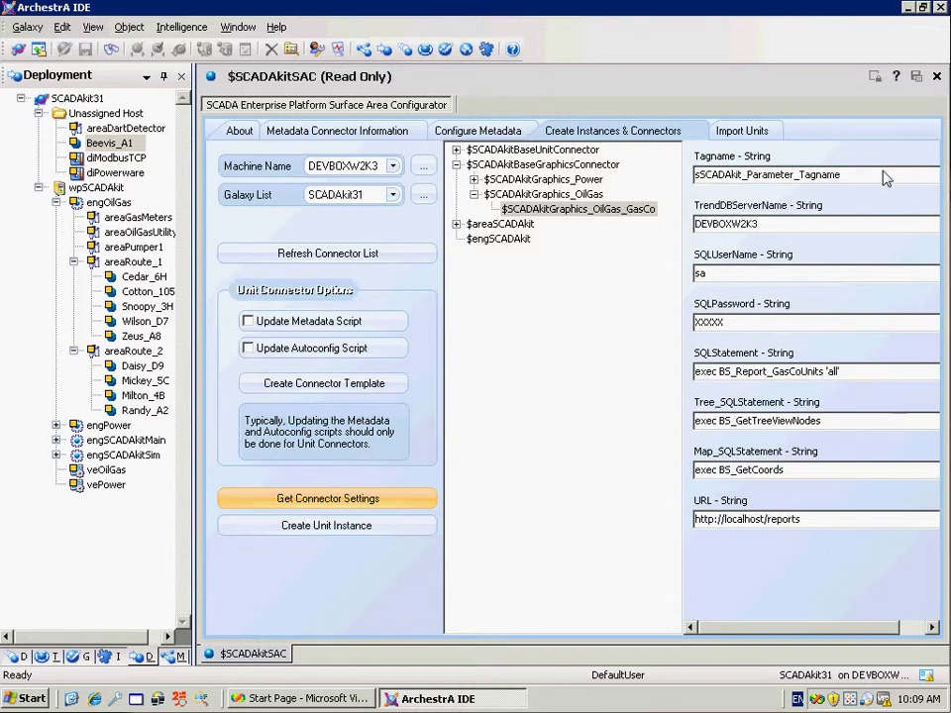
pyautogui.doubleClick(903, 182)
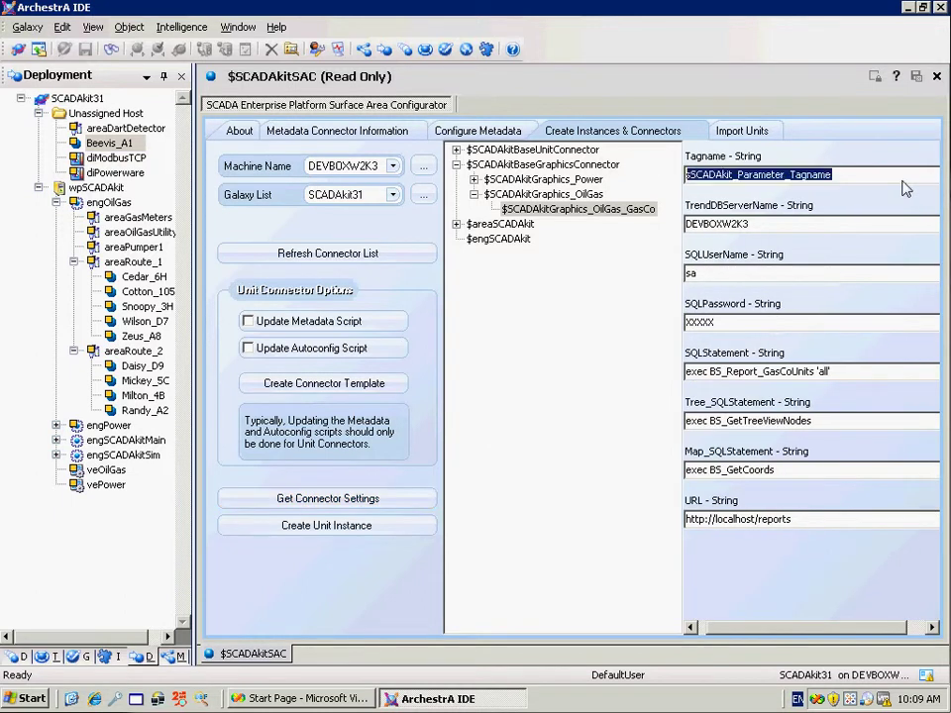
pyautogui.write('Ga')
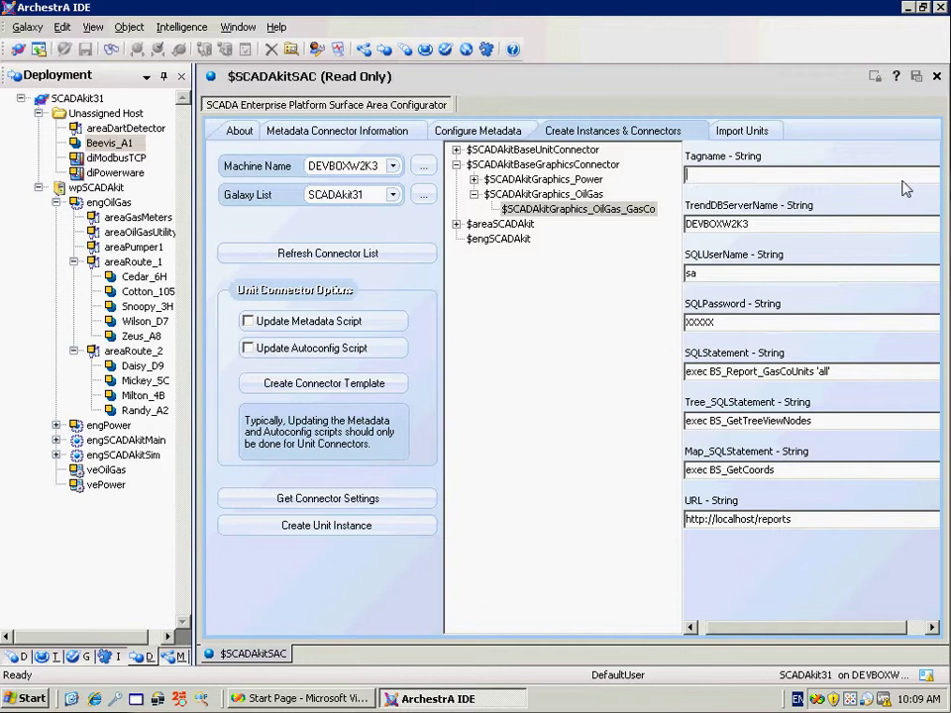
pyautogui.write('sCoGraphics')
# Enter the SQL password and copy the SQLStatement text for later use
pyautogui.click(738, 324)
pyautogui.click(847, 374)
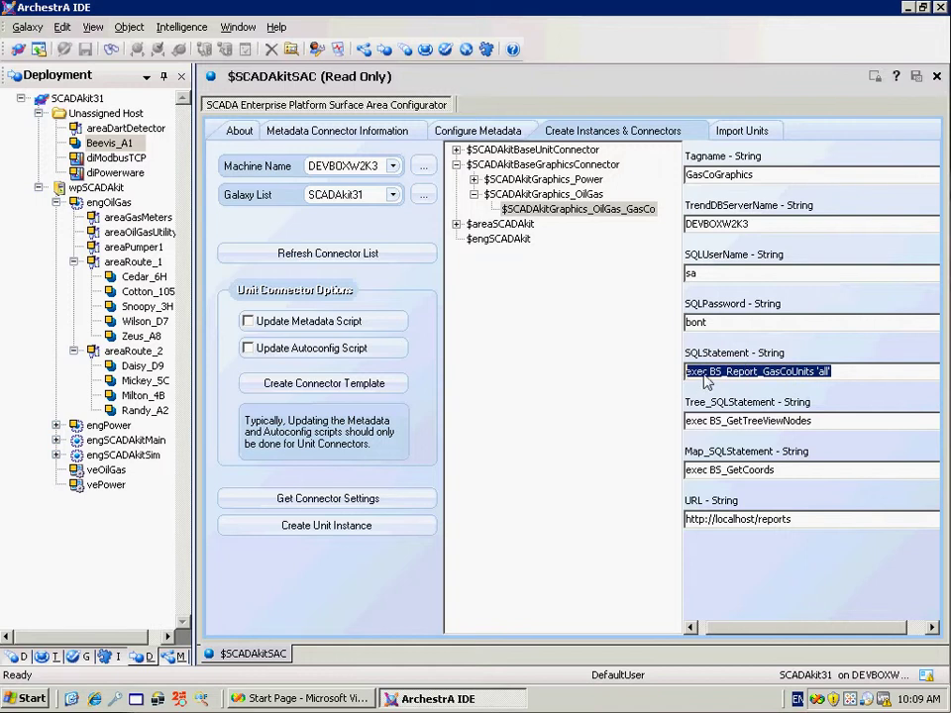
pyautogui.rightClick(762, 384)
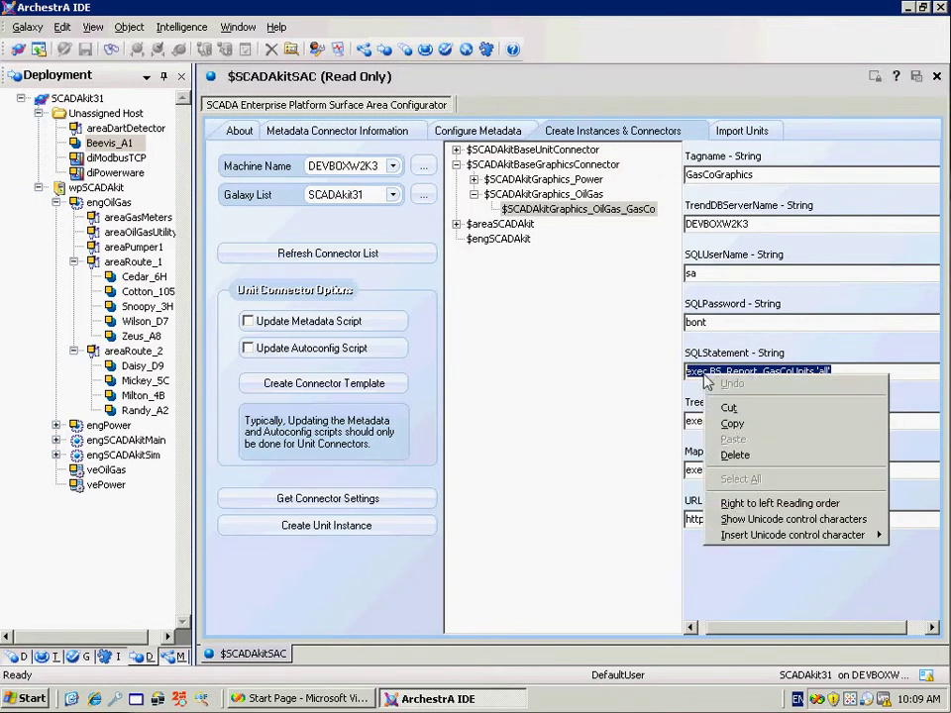
pyautogui.click(770, 426)
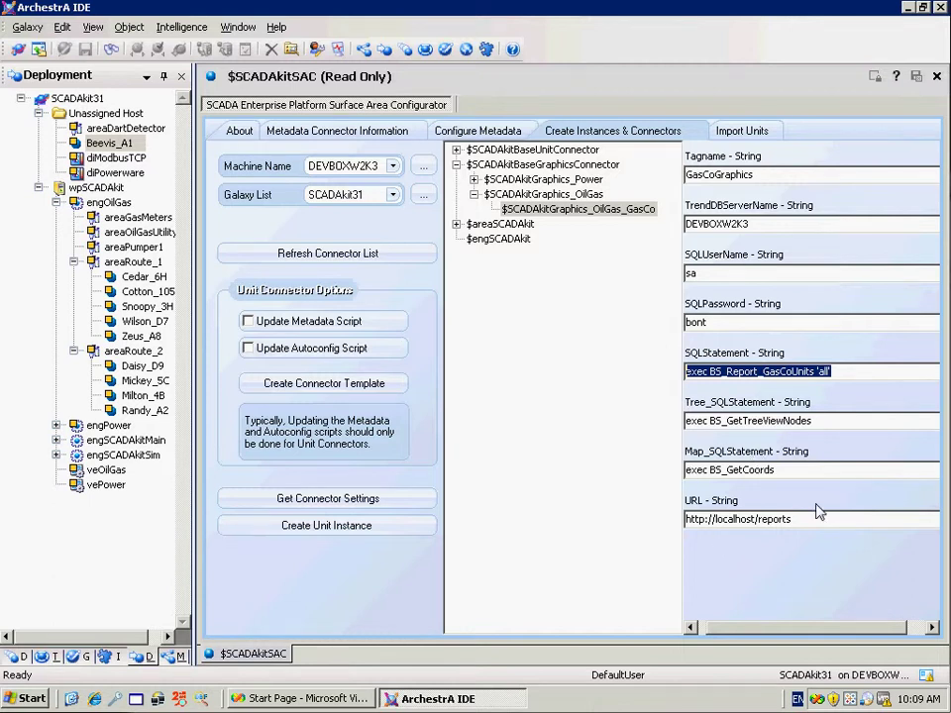
pyautogui.click(327, 526)
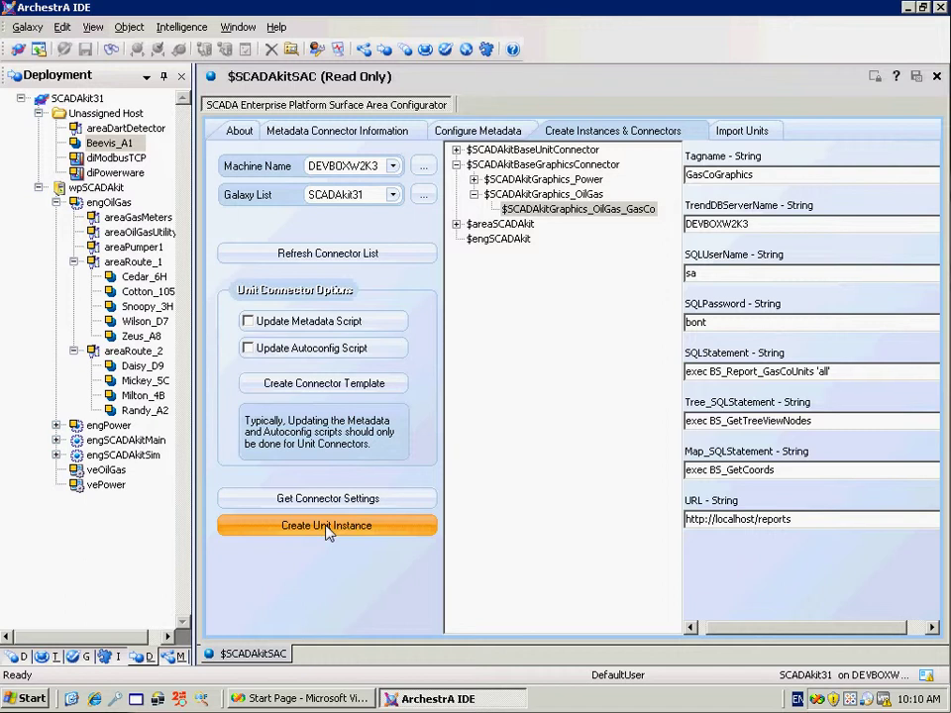
# Create GasCoGraphics under areaOilGasUtility and move Beevis_A1 into areaRoute_2
pyautogui.click(329, 531)
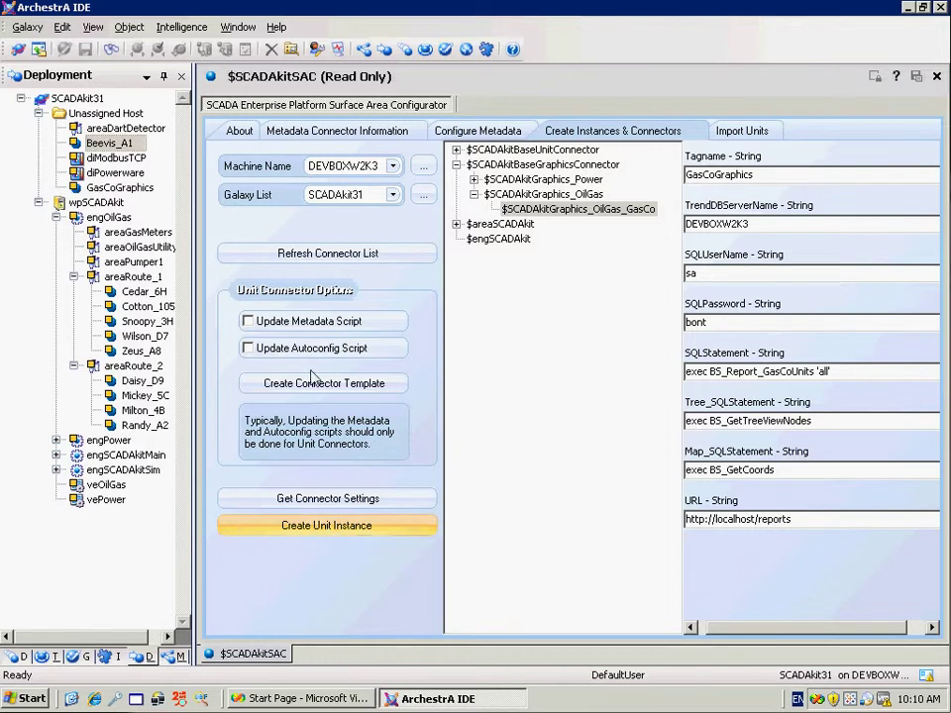
pyautogui.click(97, 189)
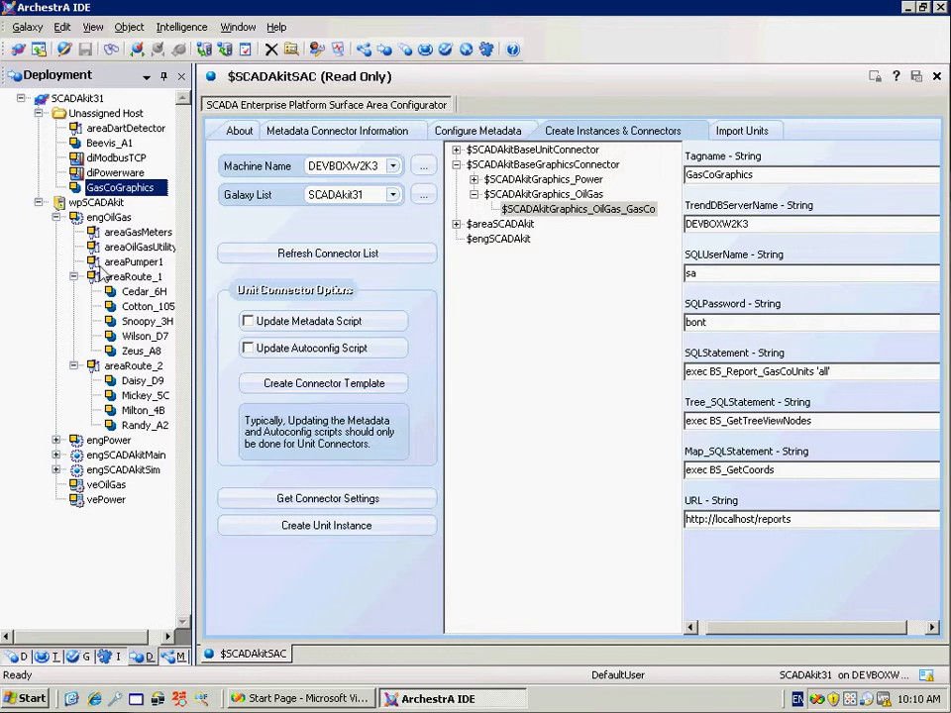
pyautogui.moveTo(130, 640); pyautogui.dragTo(148, 646)
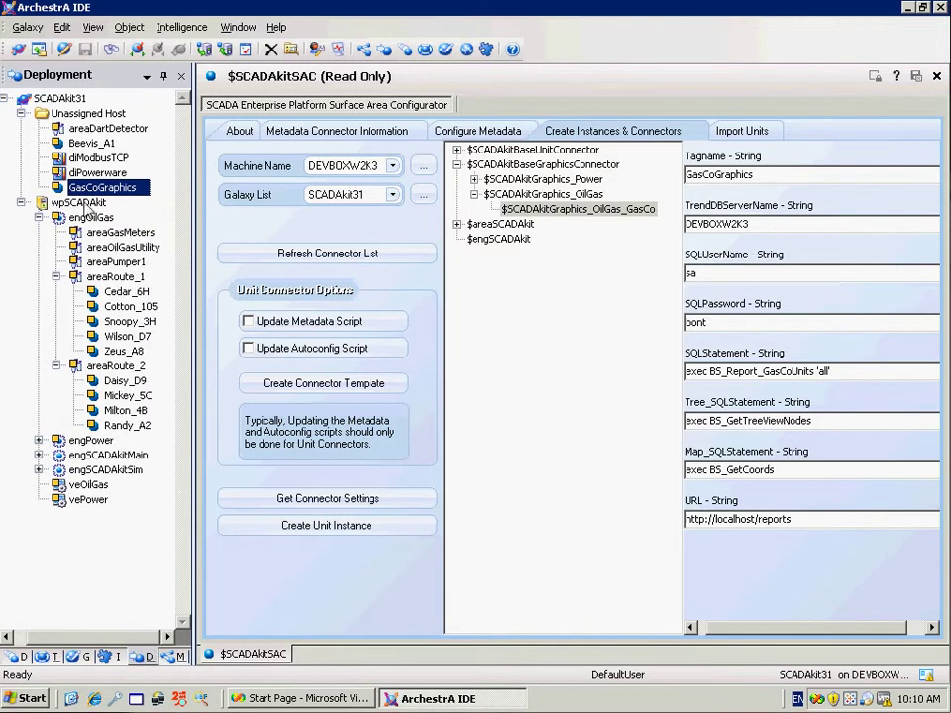
pyautogui.moveTo(94, 184); pyautogui.dragTo(114, 252)
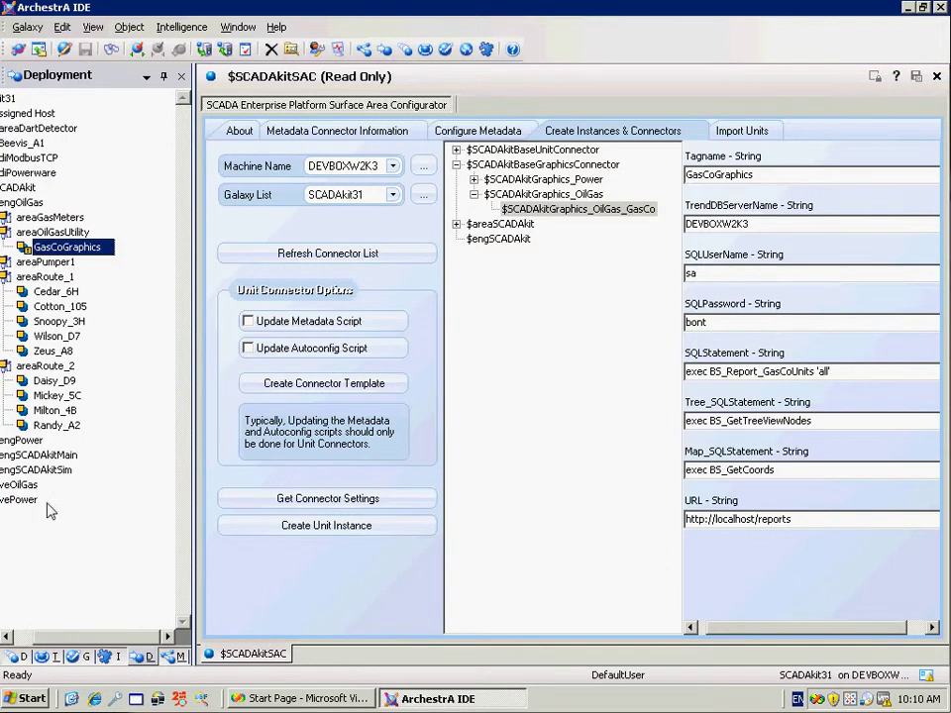
pyautogui.click(26, 639)
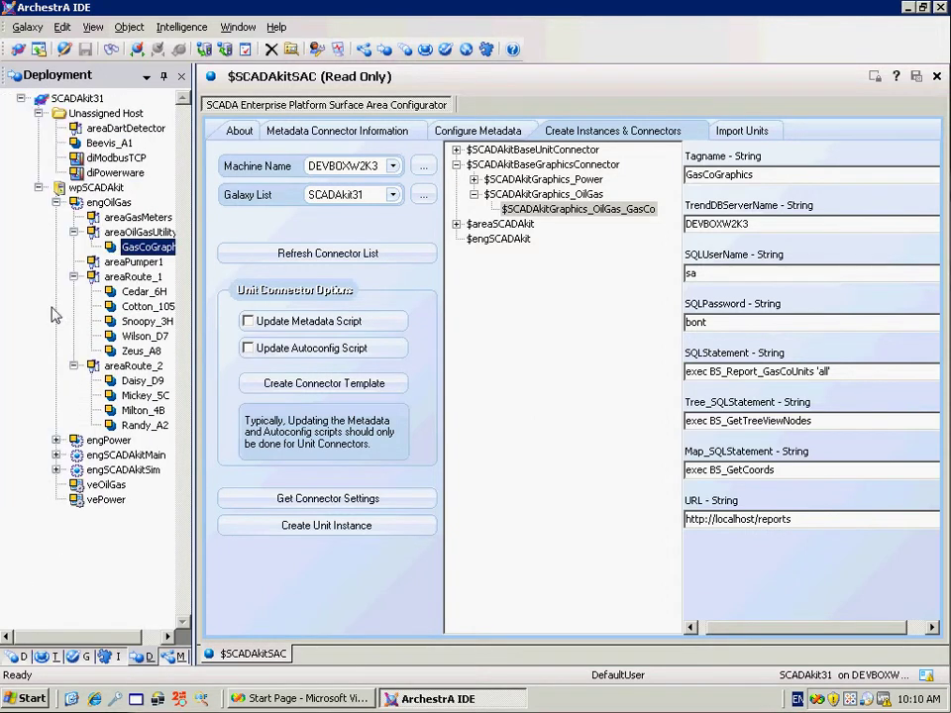
pyautogui.click(99, 143)
pyautogui.moveTo(99, 144); pyautogui.dragTo(136, 373)
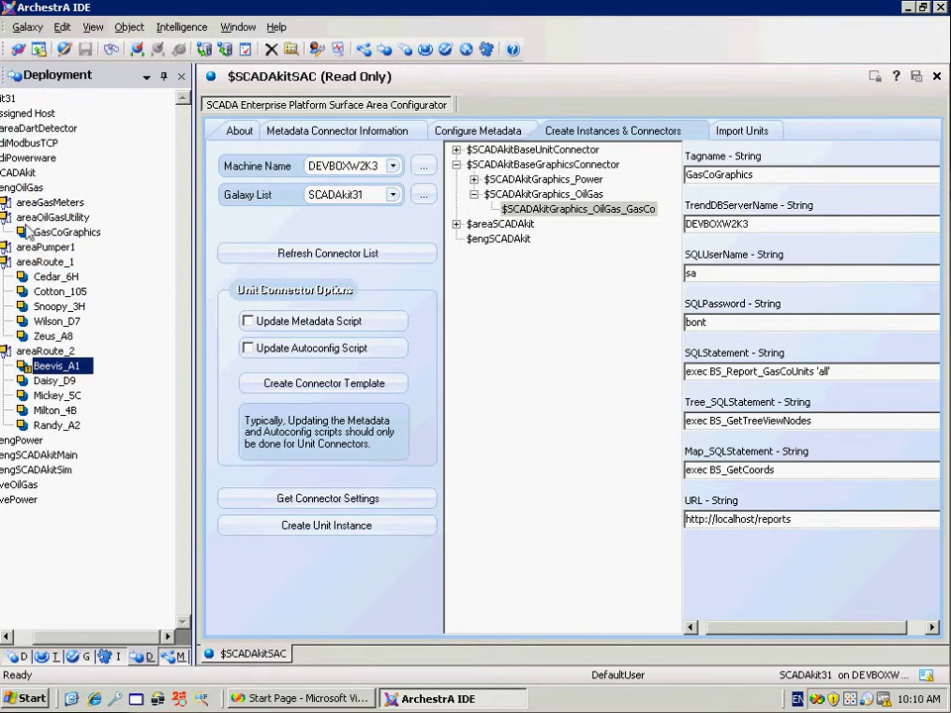
# Cascade-deploy the engOilGas engine, then switch to Visual Studio
pyautogui.click(99, 176)
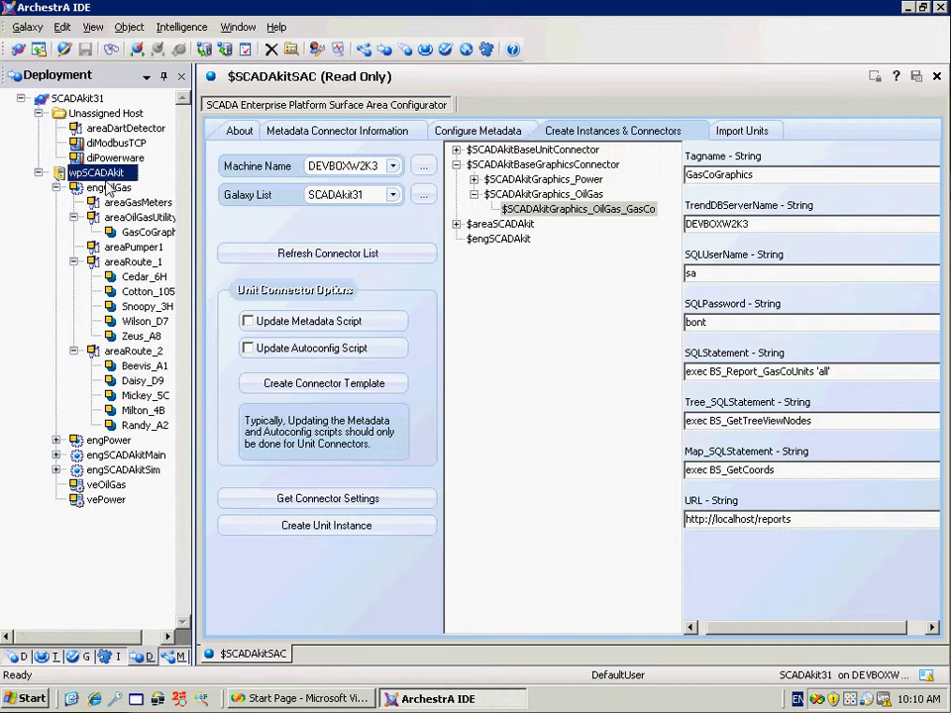
pyautogui.rightClick(104, 186)
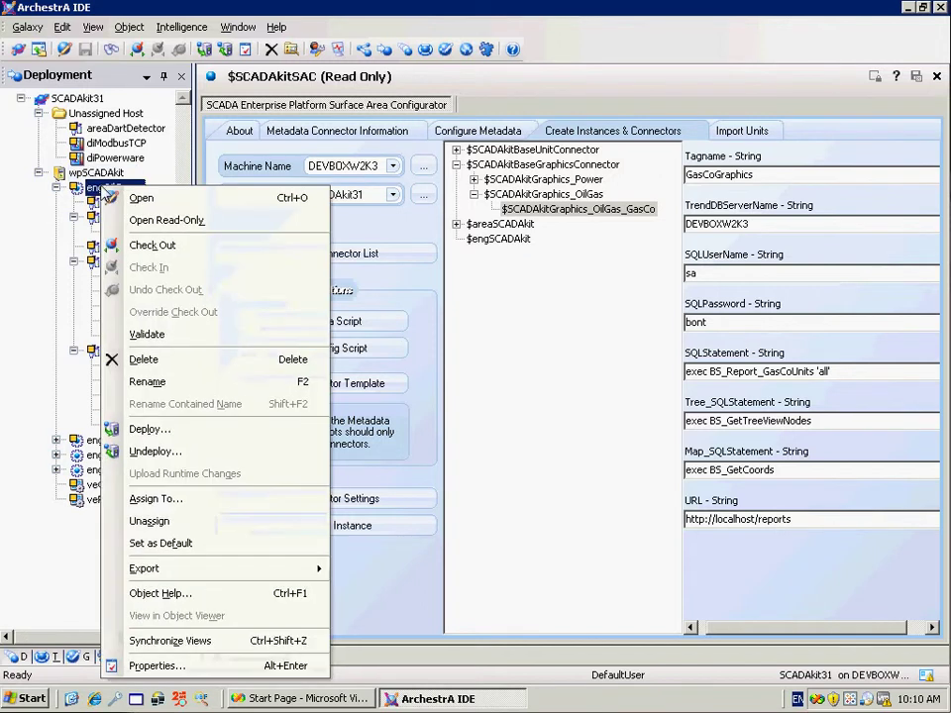
pyautogui.click(156, 431)
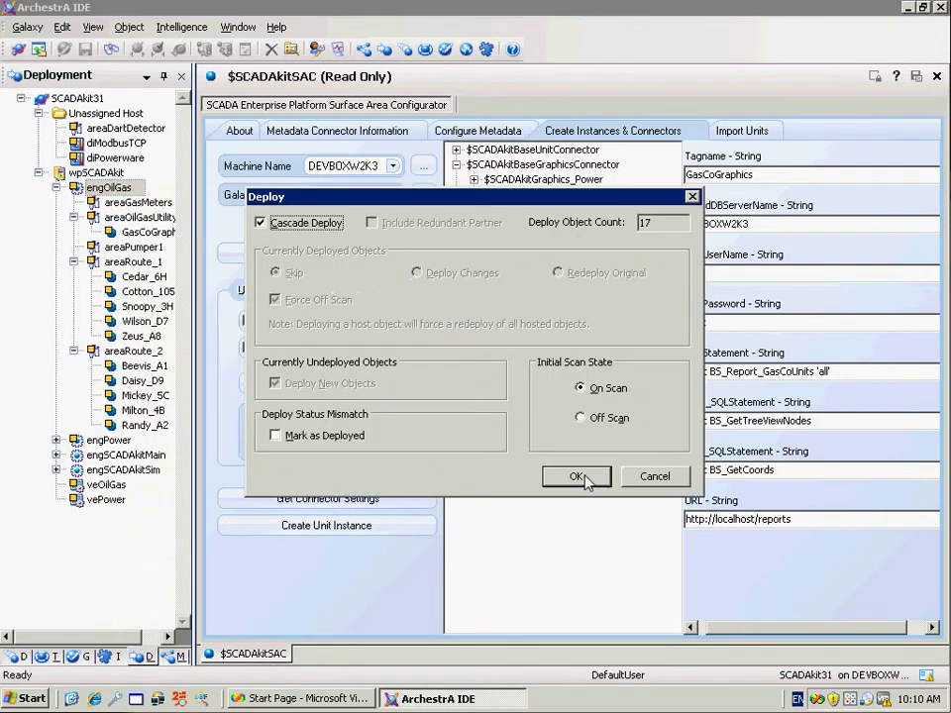
pyautogui.click(580, 477)
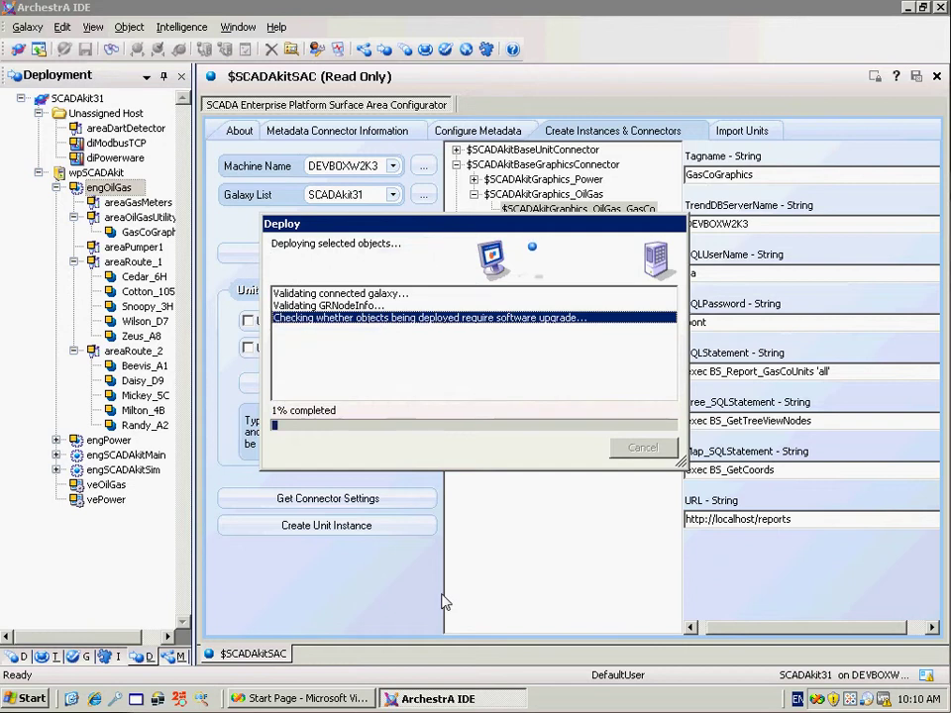
pyautogui.click(332, 699)
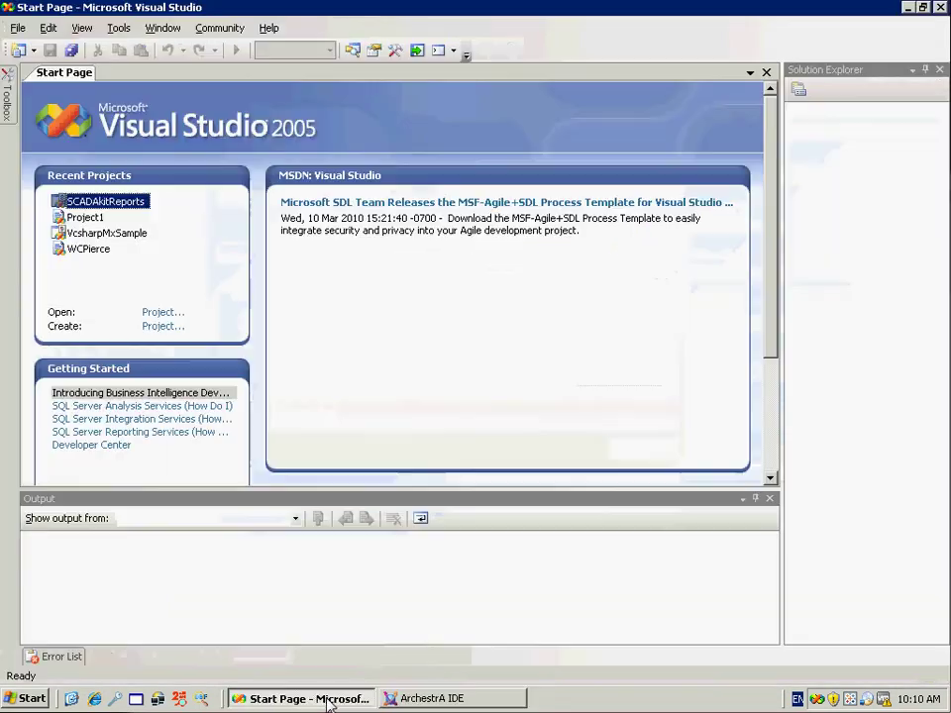
# Start a new report in the SCADAkitReports project's Reports folder
pyautogui.click(135, 206)
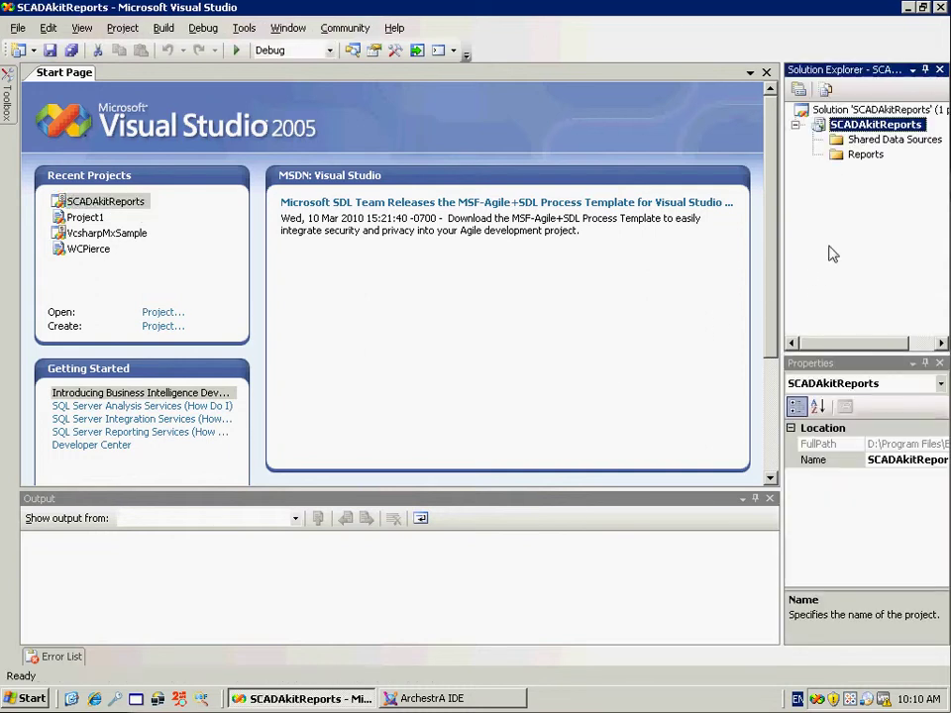
pyautogui.click(858, 155)
pyautogui.rightClick(869, 166)
pyautogui.click(871, 170)
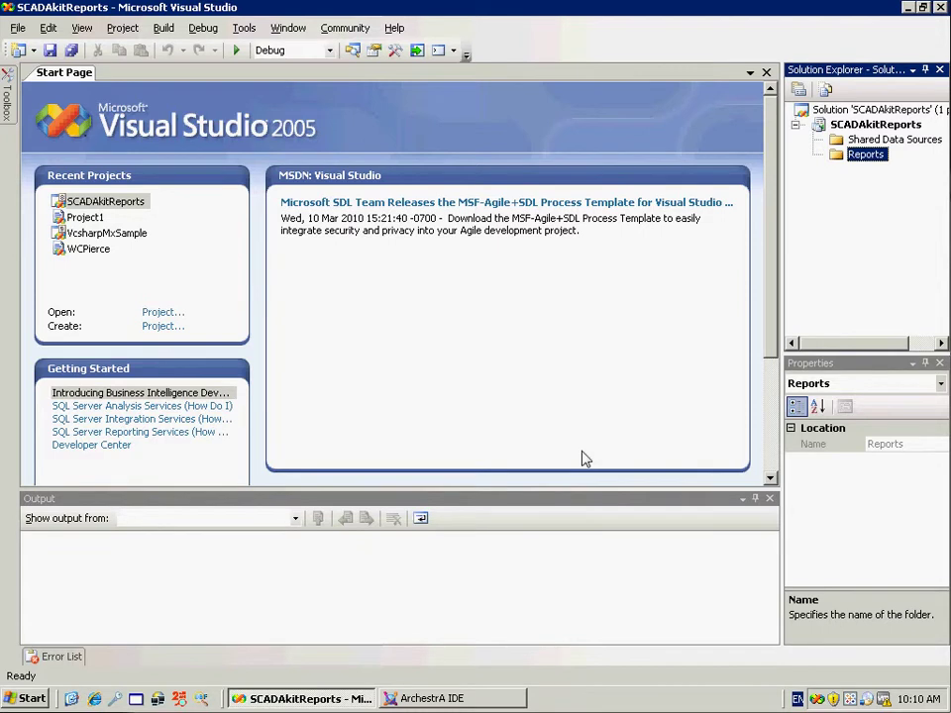
pyautogui.click(751, 272)
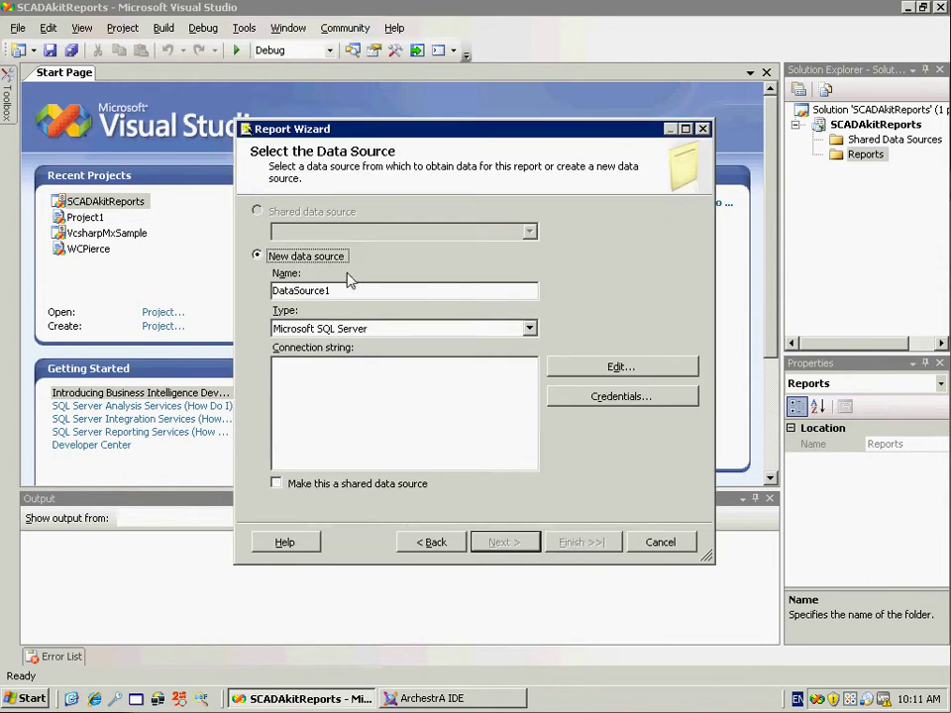
# Connect the data source to SCADA_Admin on server DEVBOXW2K3 and confirm the connection test succeeds
pyautogui.click(604, 368)
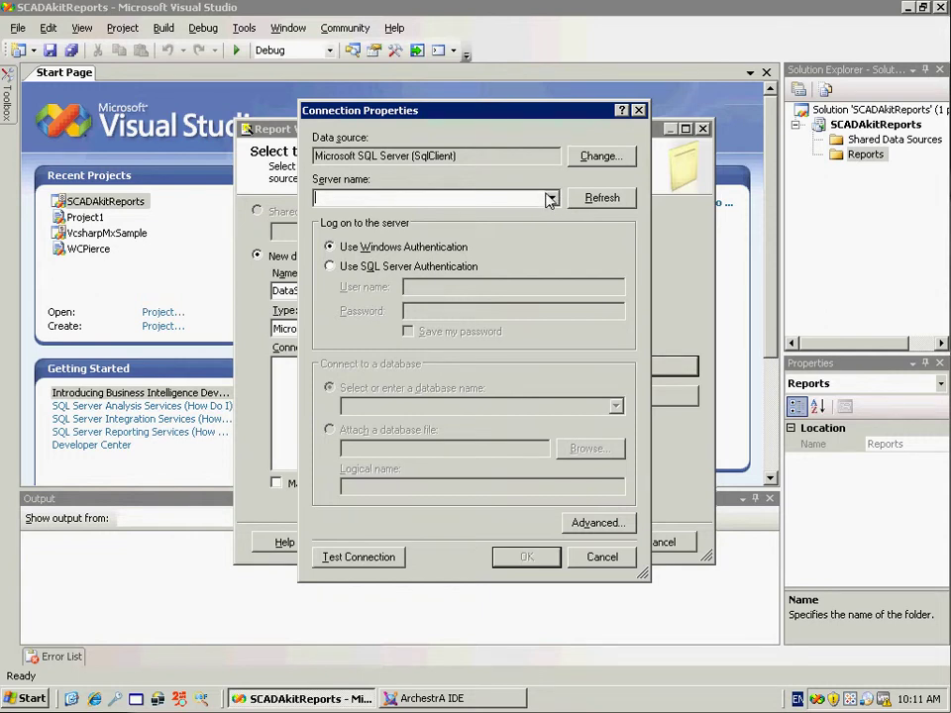
pyautogui.click(550, 199)
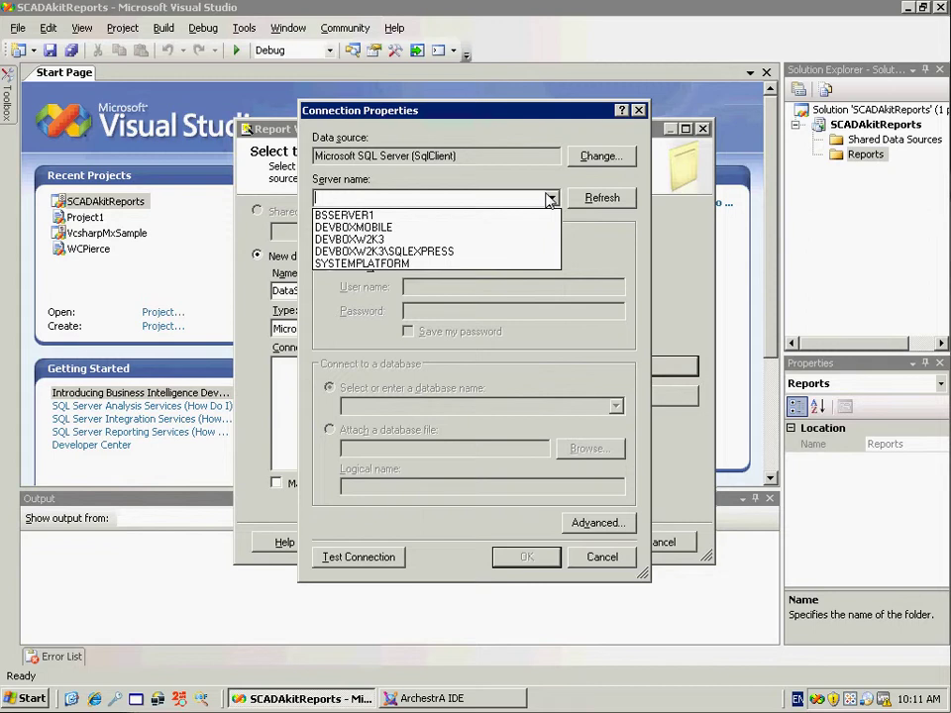
pyautogui.click(517, 241)
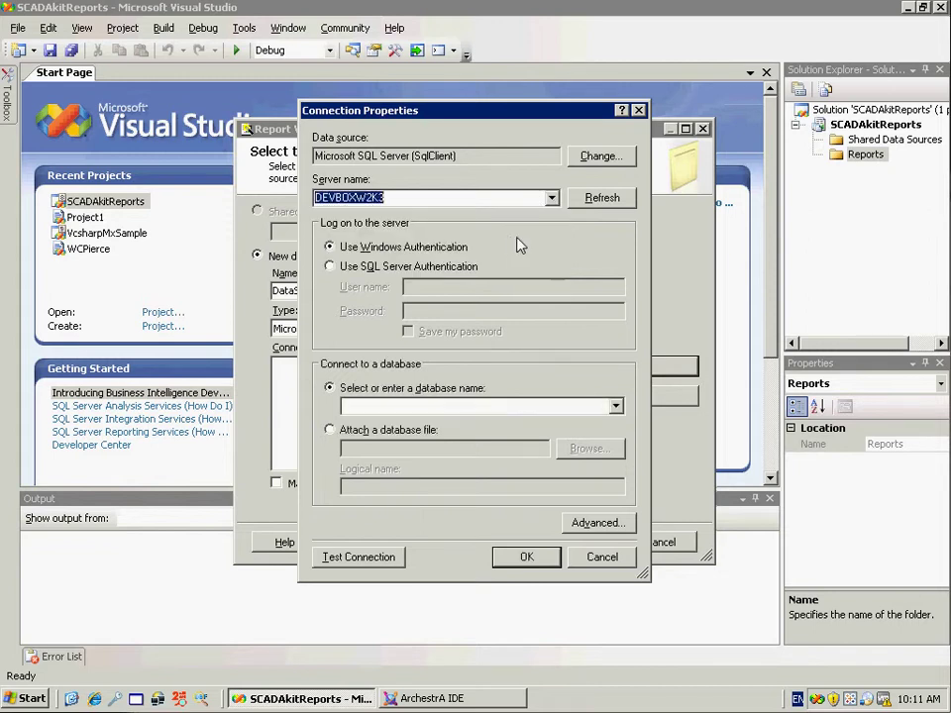
pyautogui.click(616, 408)
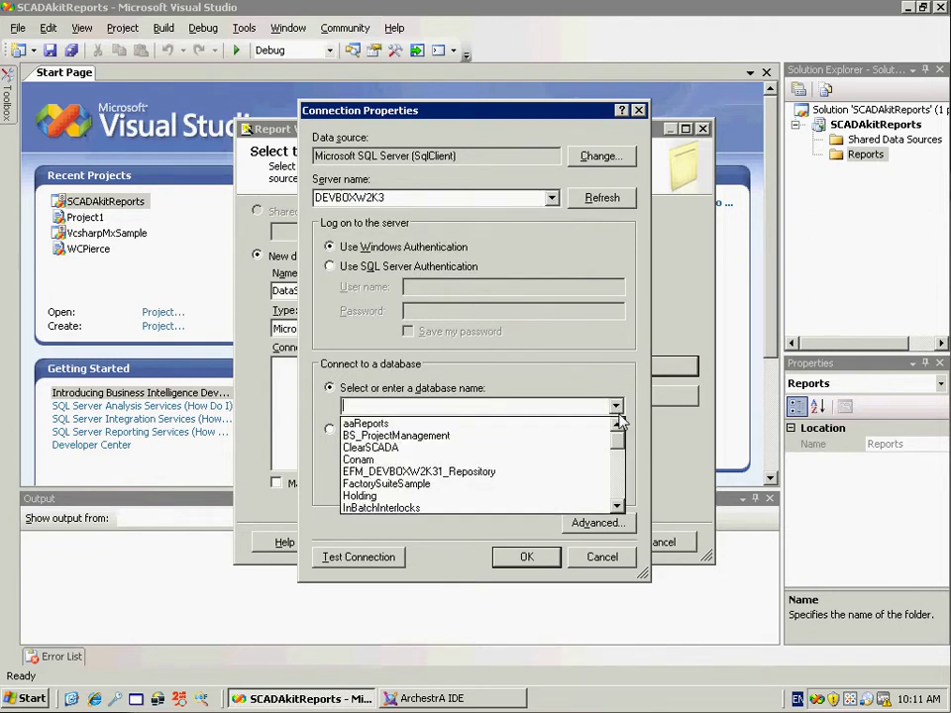
pyautogui.click(616, 462)
pyautogui.scroll(-3, 616, 461)
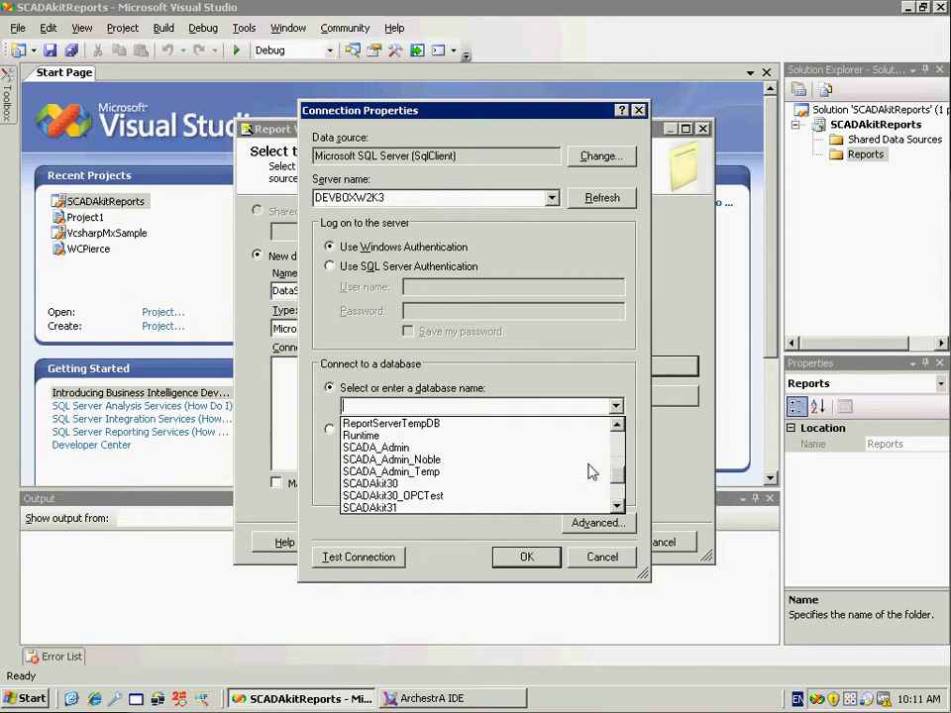
pyautogui.click(560, 448)
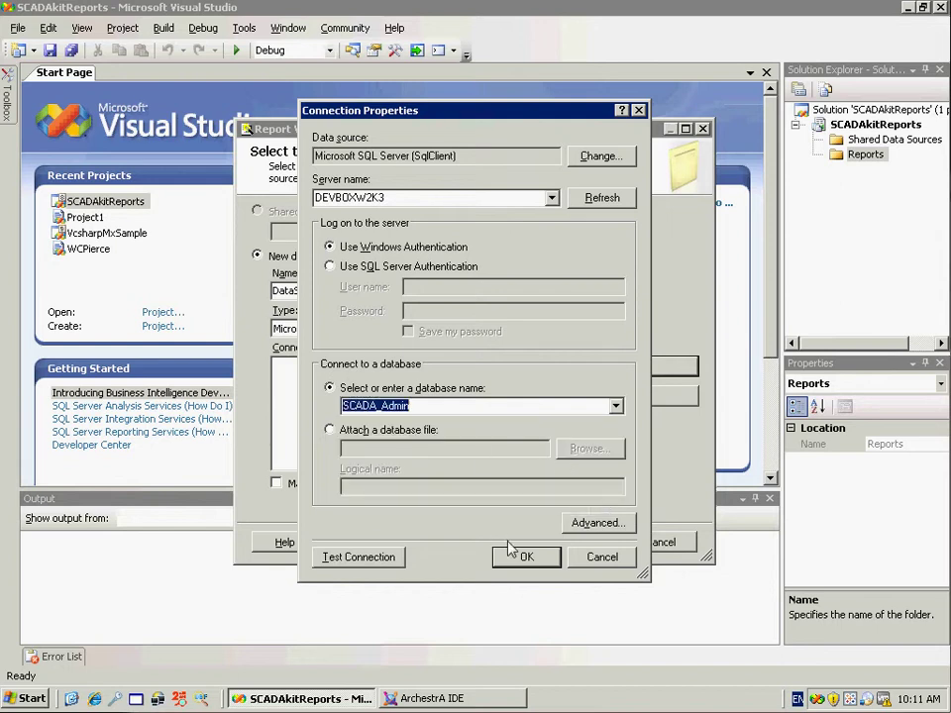
pyautogui.click(372, 561)
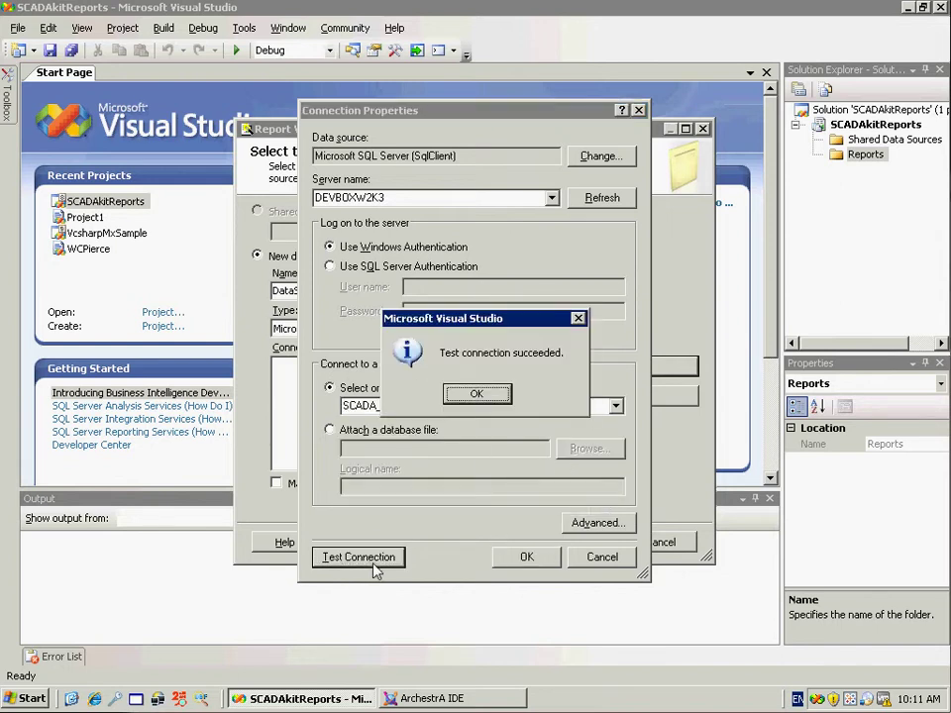
pyautogui.click(479, 395)
pyautogui.click(528, 564)
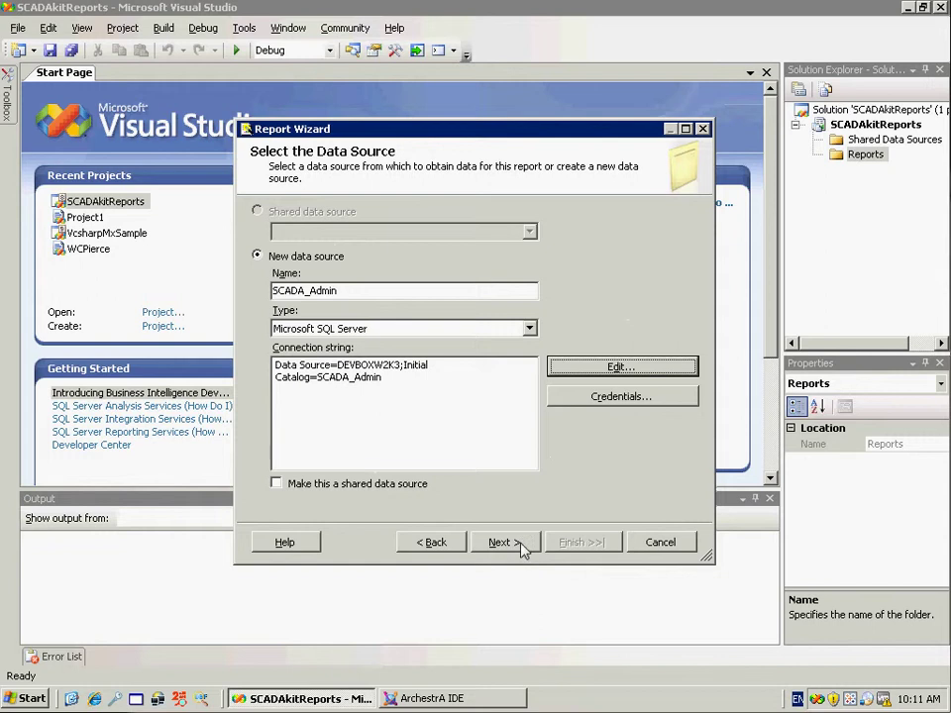
pyautogui.click(522, 545)
# Paste the BS_Report_GasCoUnits 'all' query and finish the wizard naming the report 'GasCo Report'
pyautogui.rightClick(304, 329)
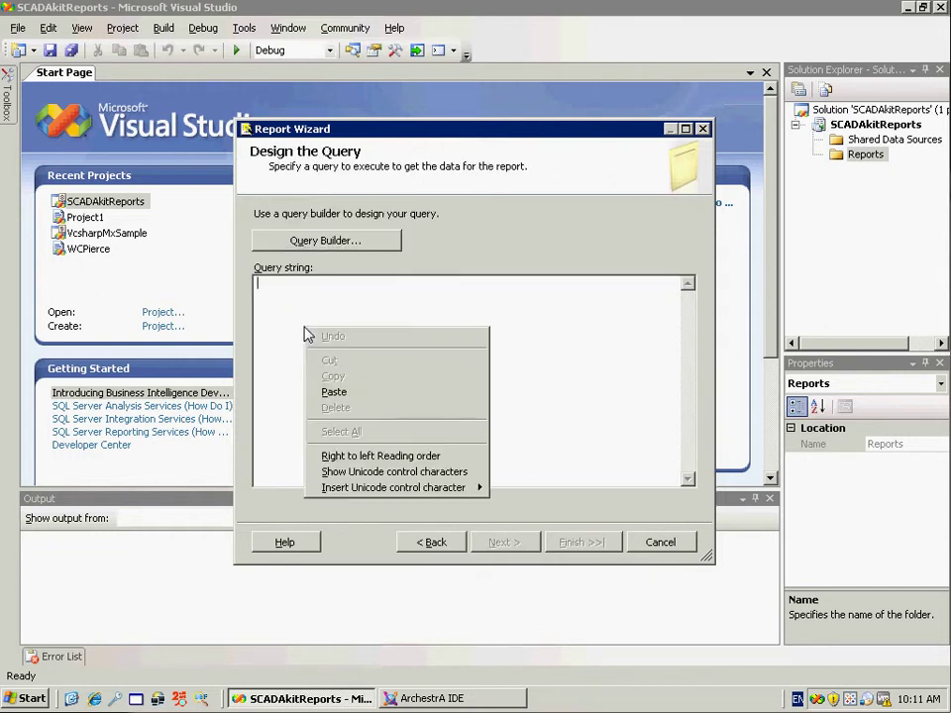
pyautogui.click(333, 392)
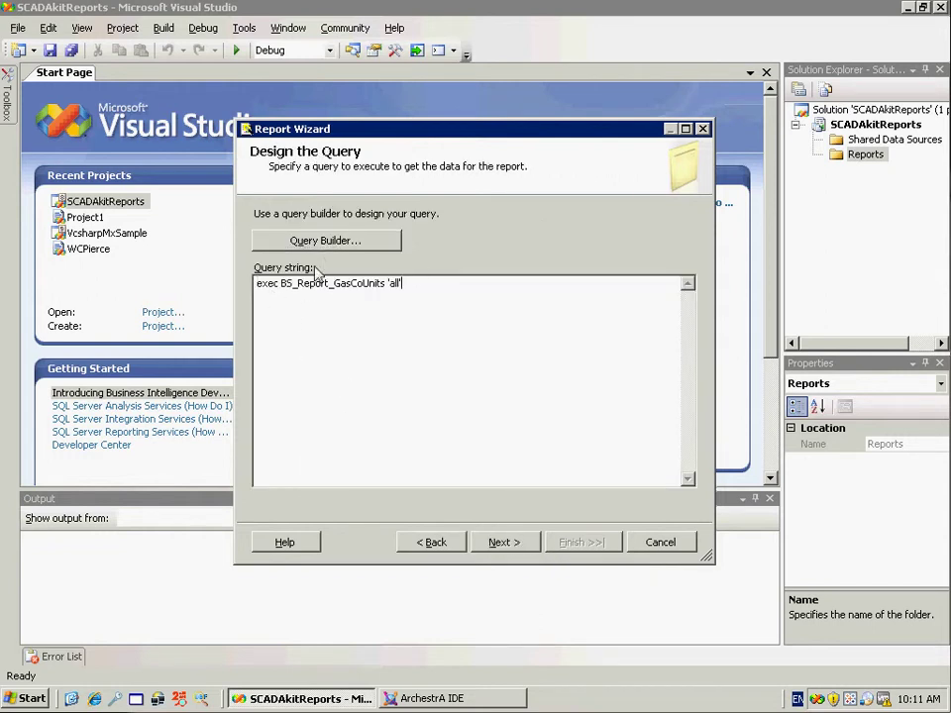
pyautogui.click(500, 543)
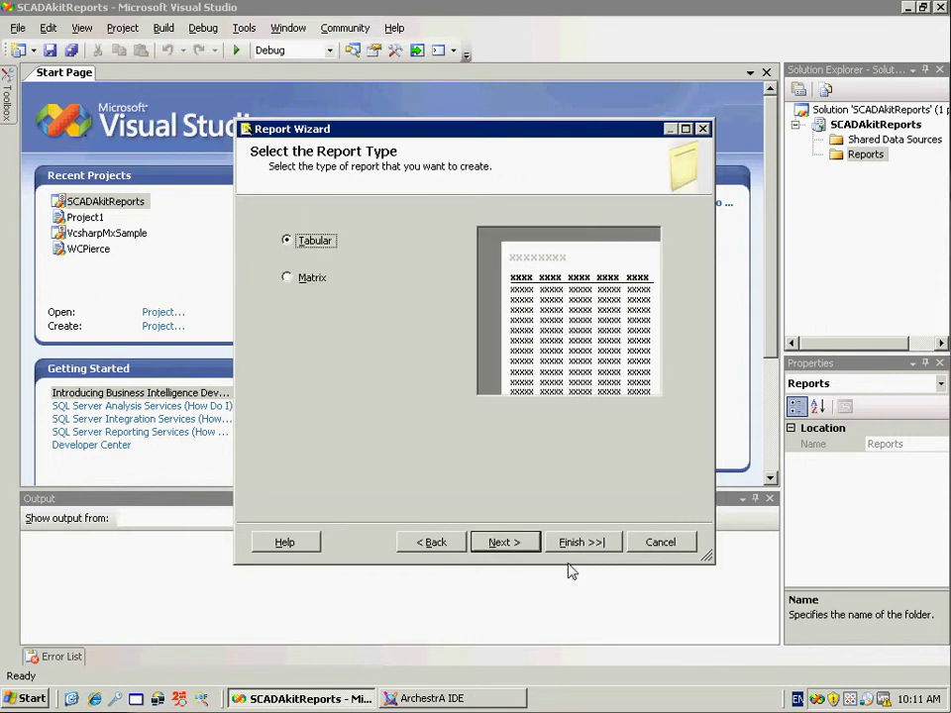
pyautogui.click(582, 543)
pyautogui.write('G')
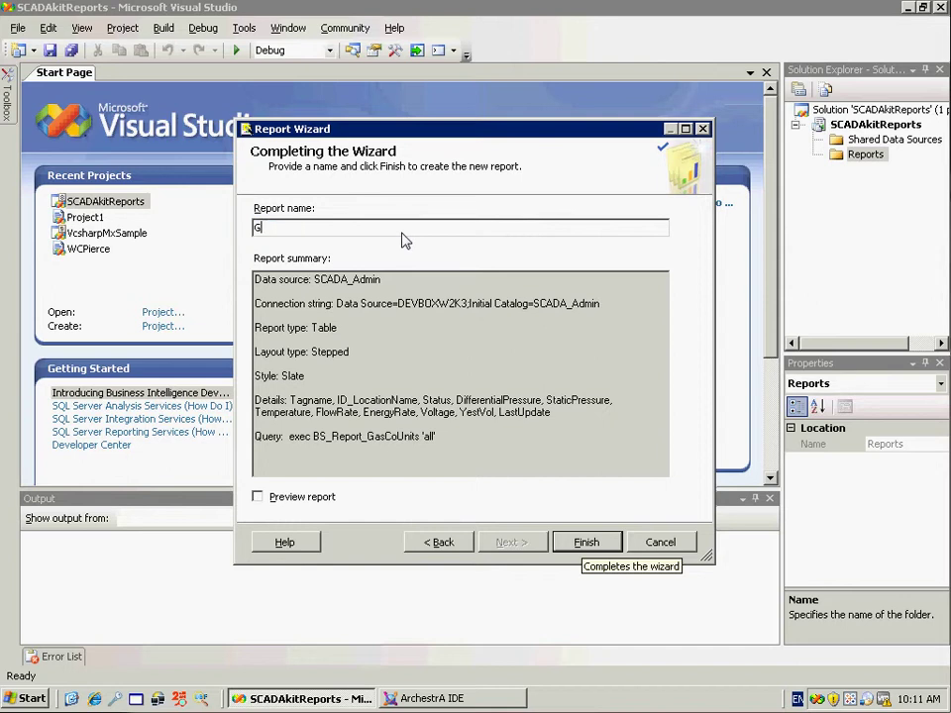
pyautogui.write('asCo Report')
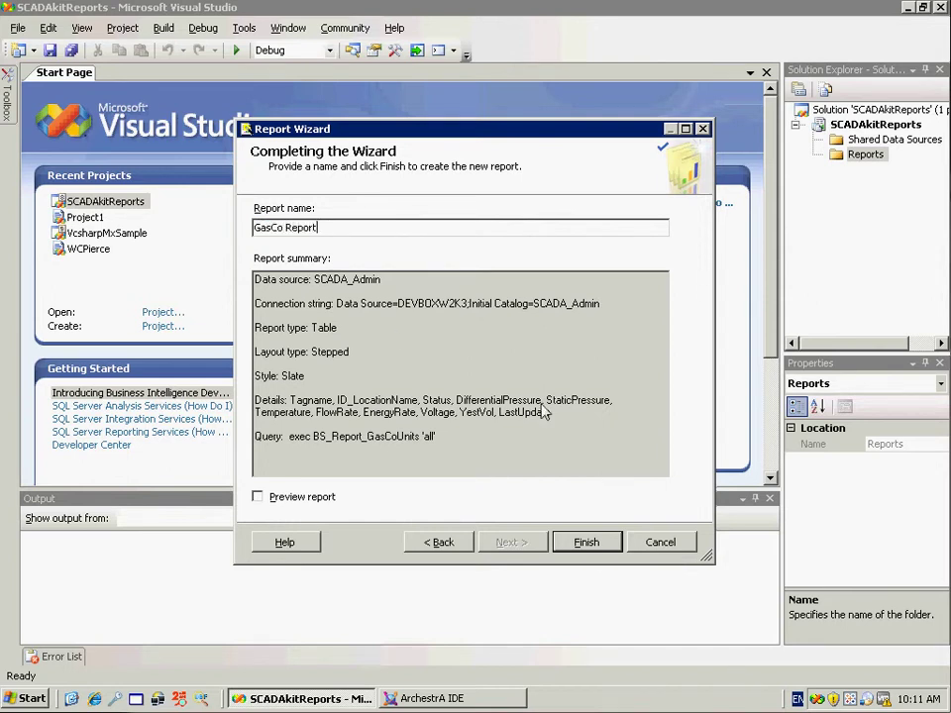
pyautogui.click(599, 542)
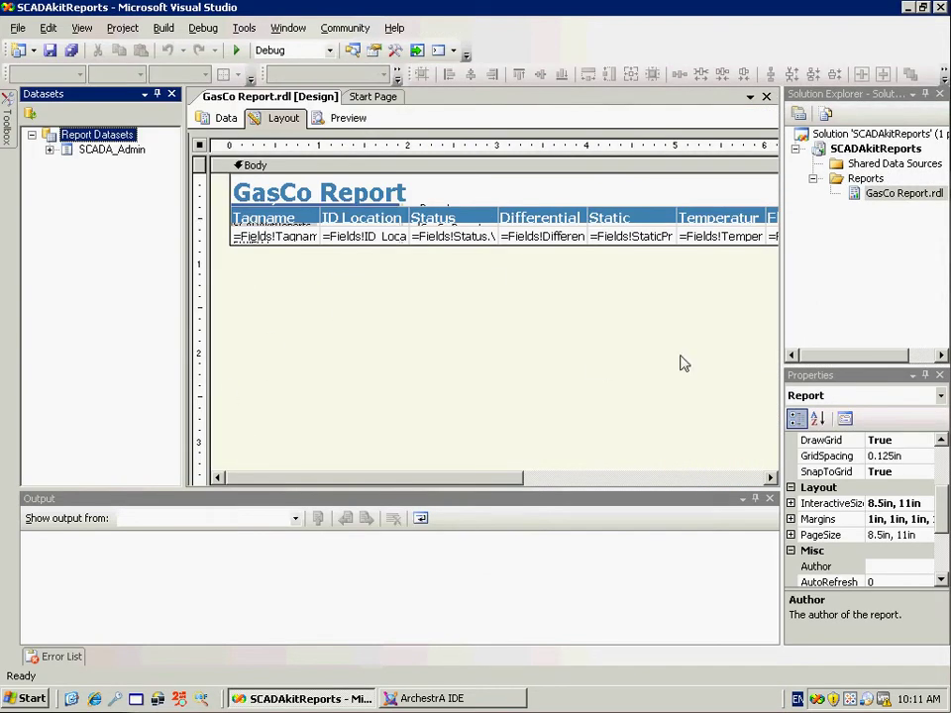
# Preview GasCo Report with unit data, then close the completed engOilGas Deploy dialog in ArchestrA IDE
pyautogui.moveTo(781, 367); pyautogui.dragTo(848, 372)
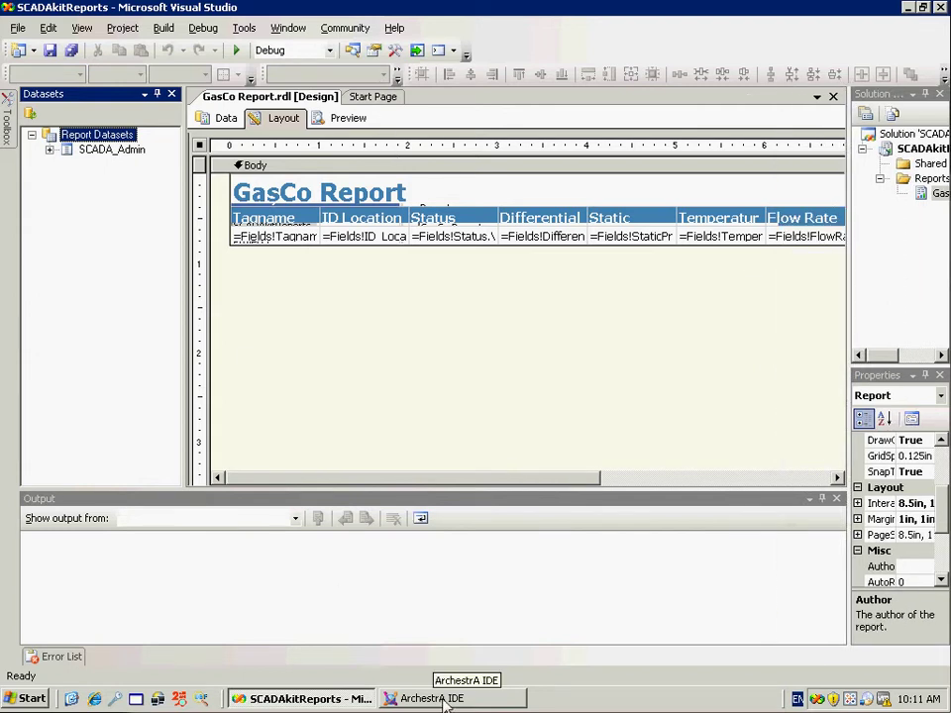
pyautogui.click(444, 698)
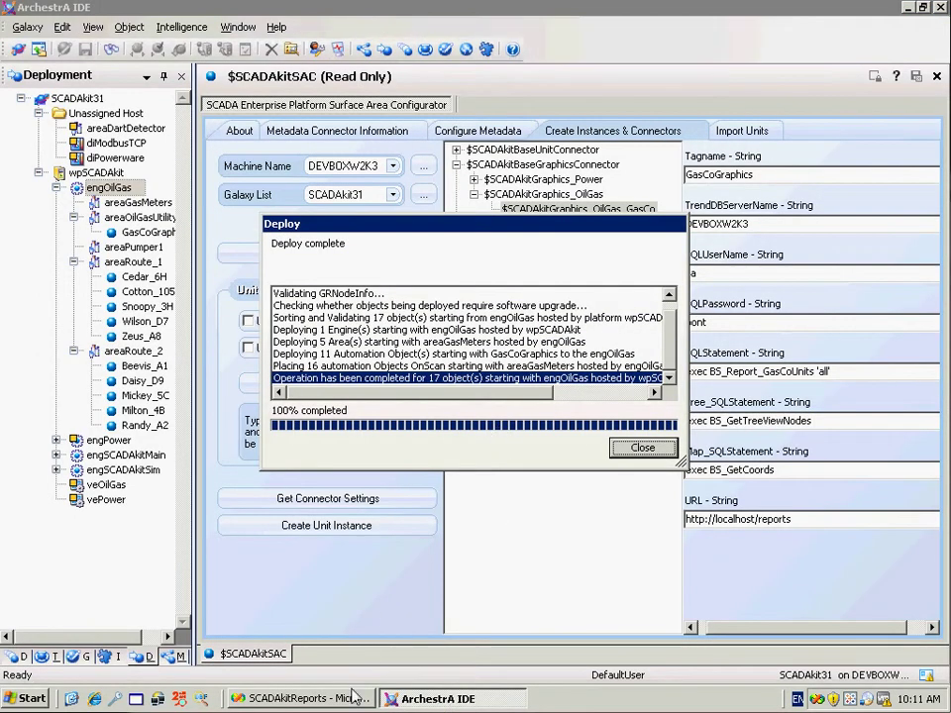
pyautogui.click(297, 698)
pyautogui.click(349, 119)
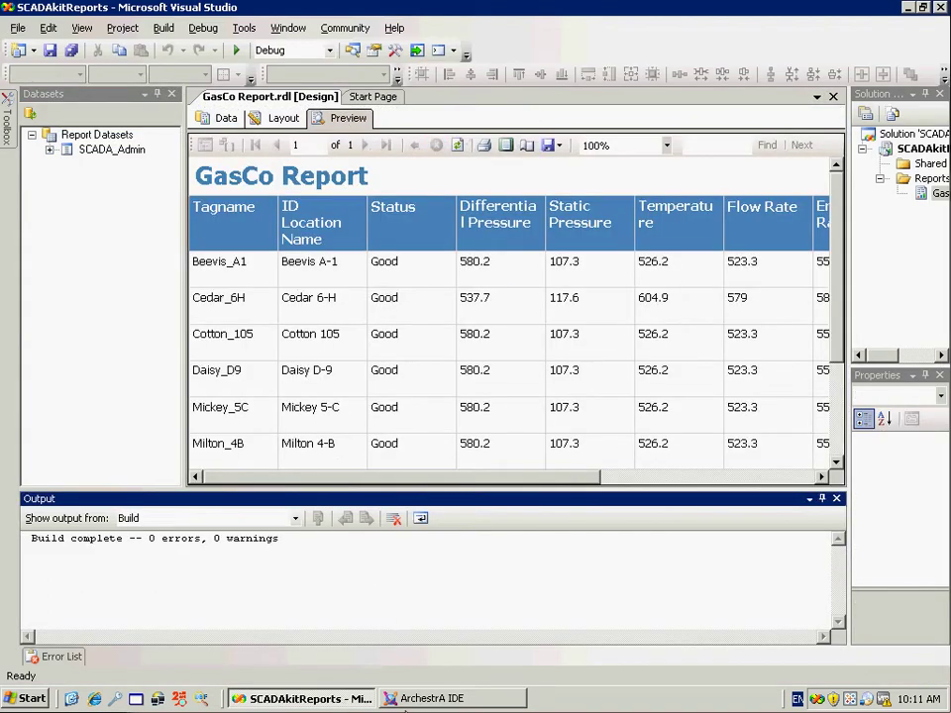
pyautogui.click(423, 701)
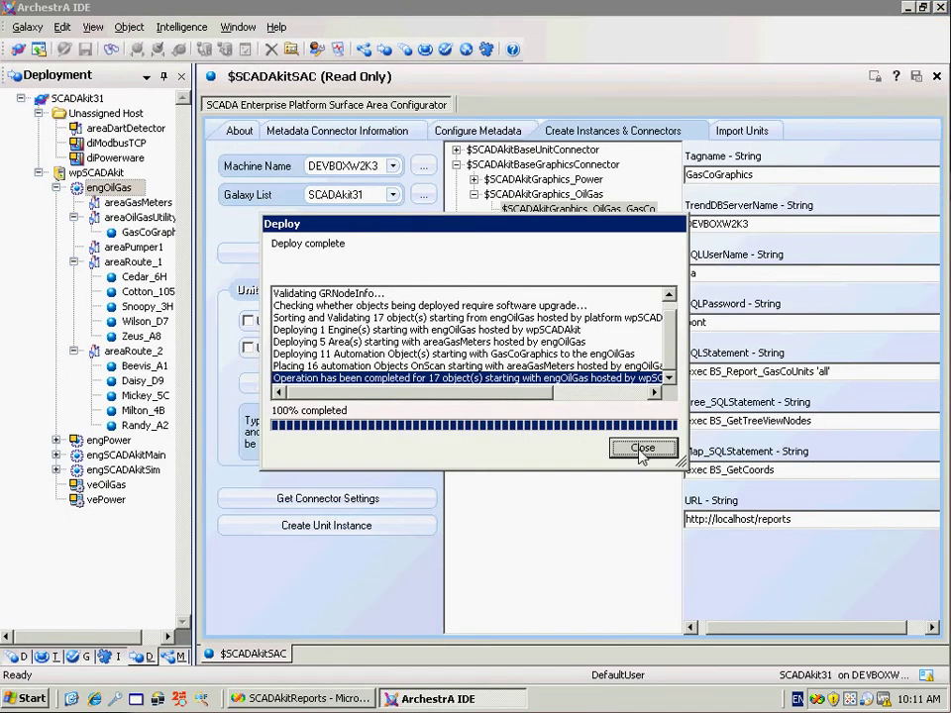
pyautogui.click(640, 448)
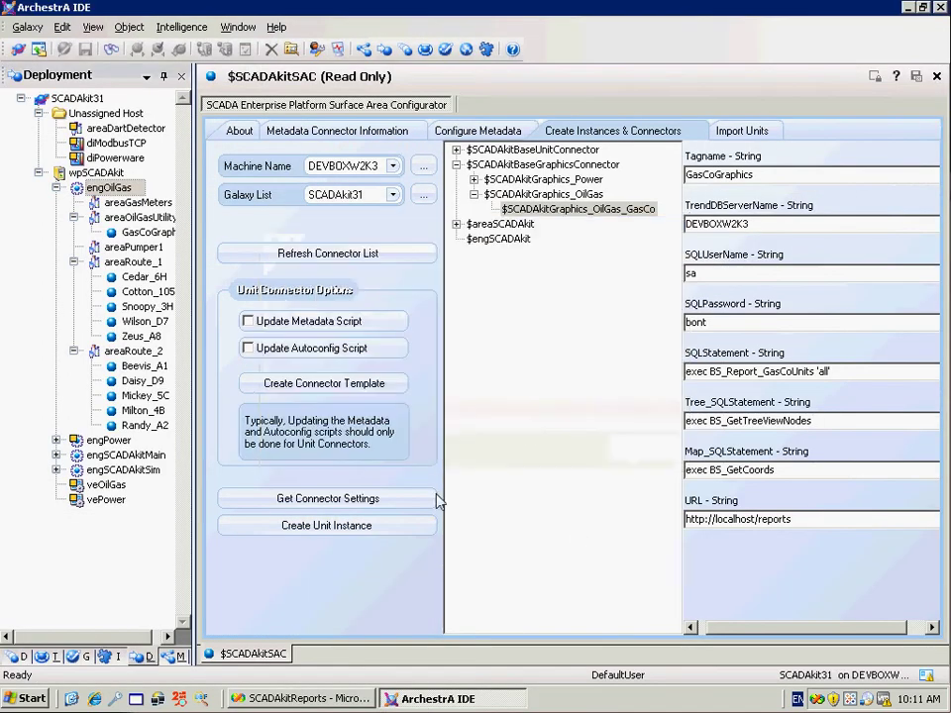
# In the Derivation view, open $vSCADAkitOilGas under $InTouchViewApp in WindowMaker
pyautogui.click(23, 658)
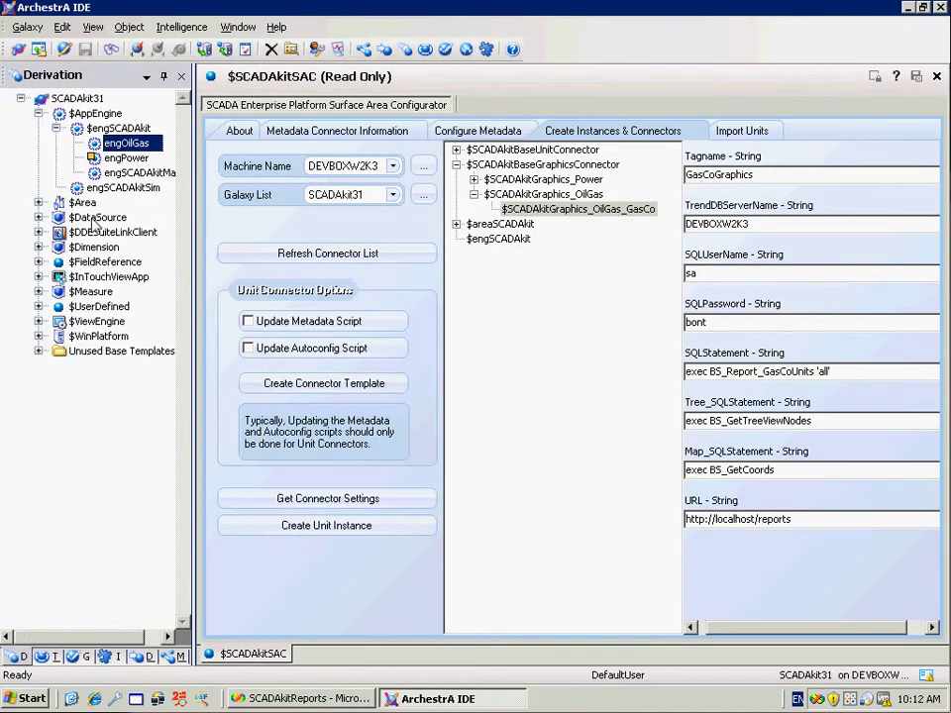
pyautogui.click(39, 276)
pyautogui.click(104, 293)
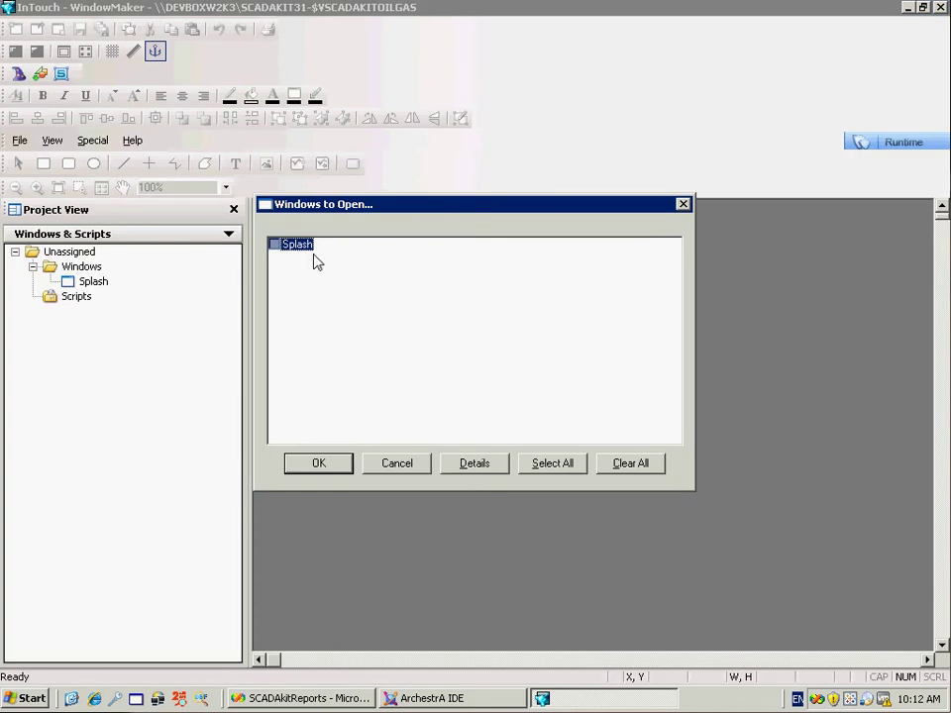
# Open the Splash window and launch the application in Runtime
pyautogui.click(303, 247)
pyautogui.click(319, 465)
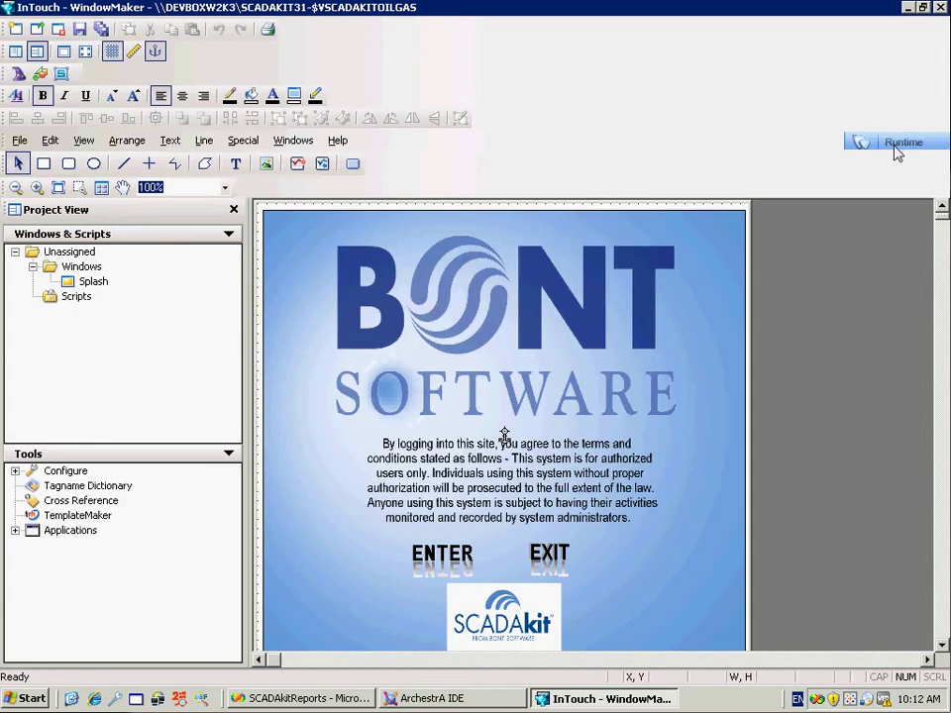
pyautogui.click(896, 146)
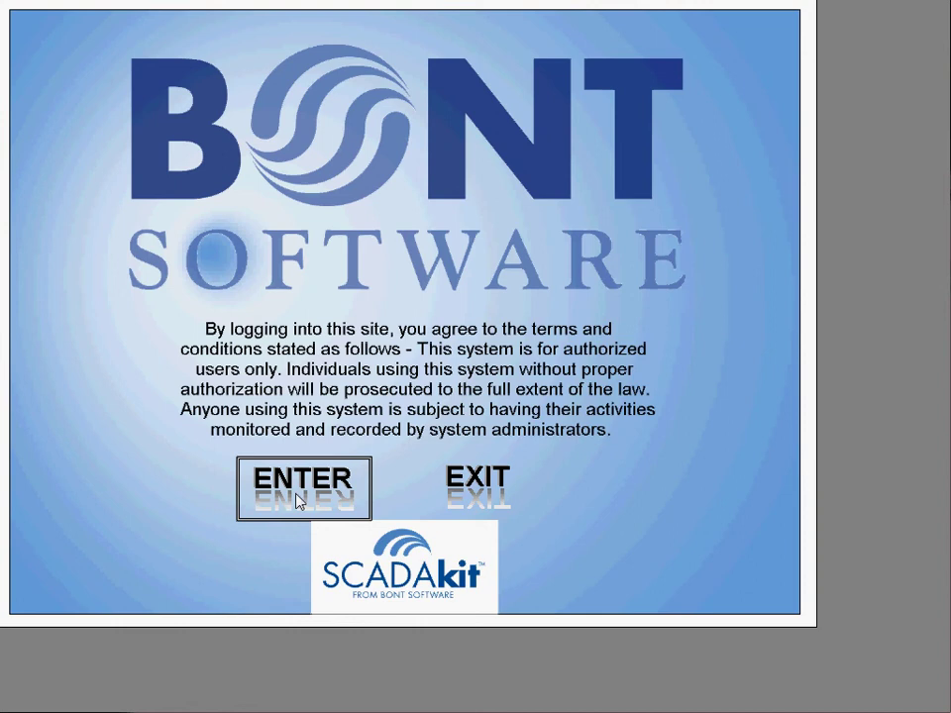
# Enter past the BONT Software login screen to the SCADAkit Summary page
pyautogui.click(298, 501)
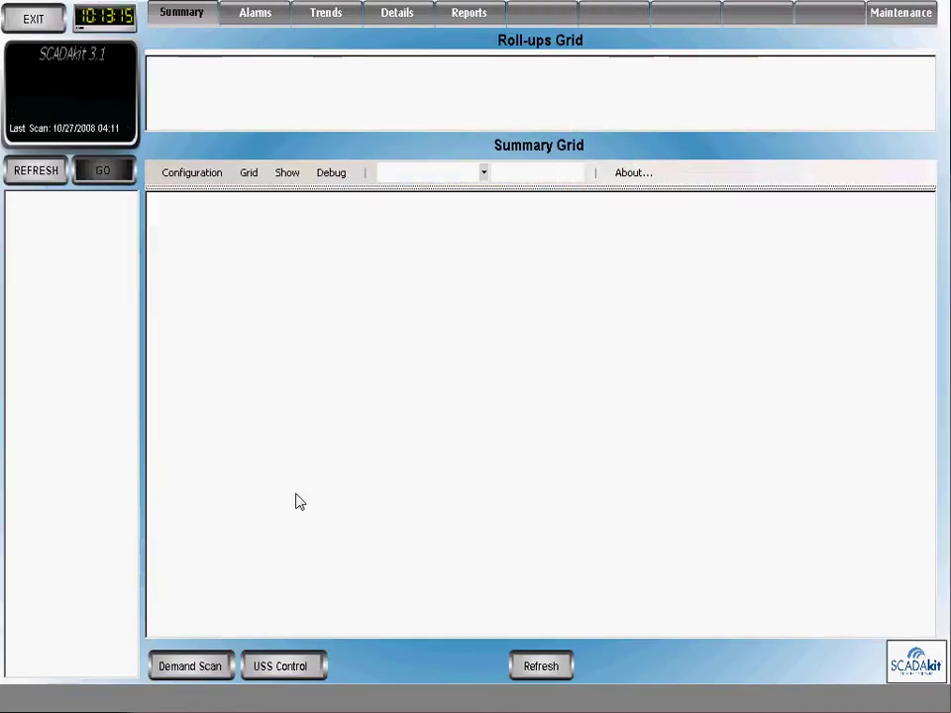